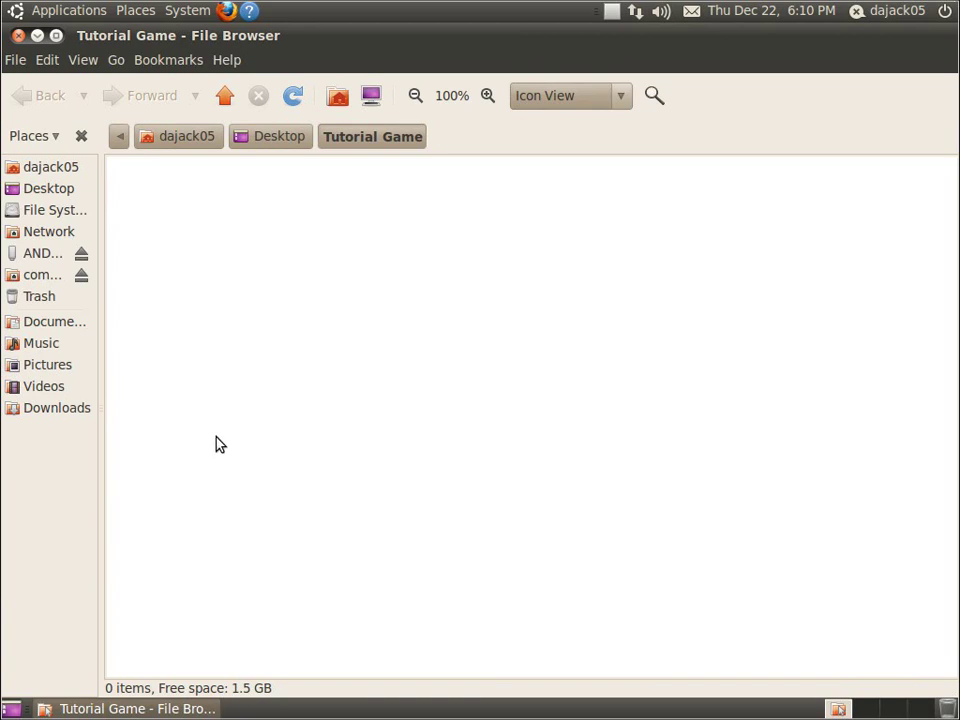
Step: Launch Blender, dismiss the splash screen, and set game shading to GLSL
click(180, 708)
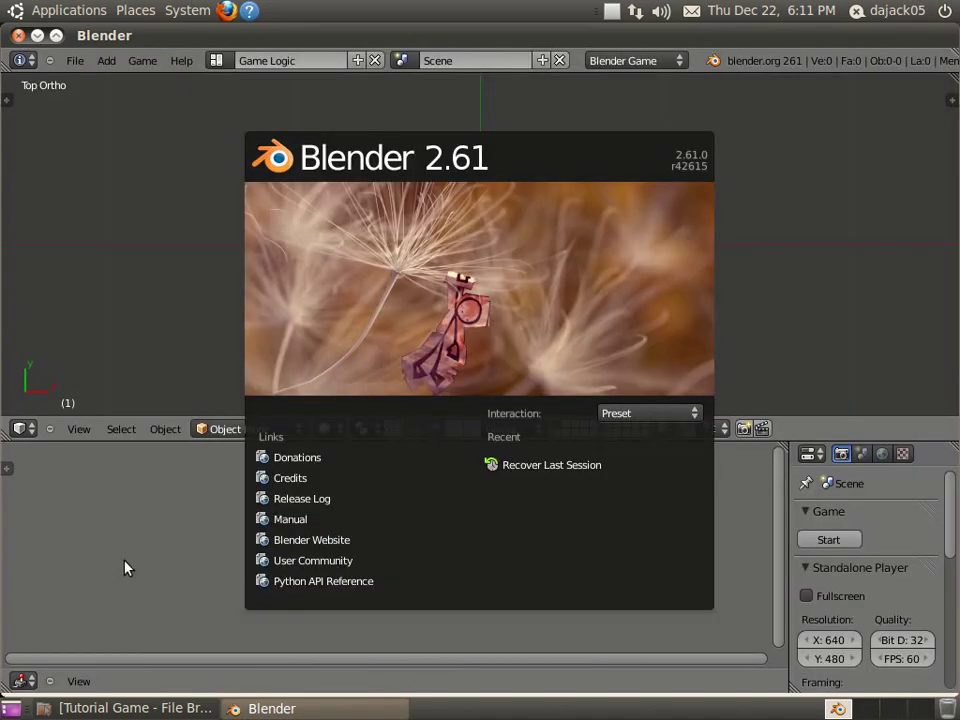
click(288, 66)
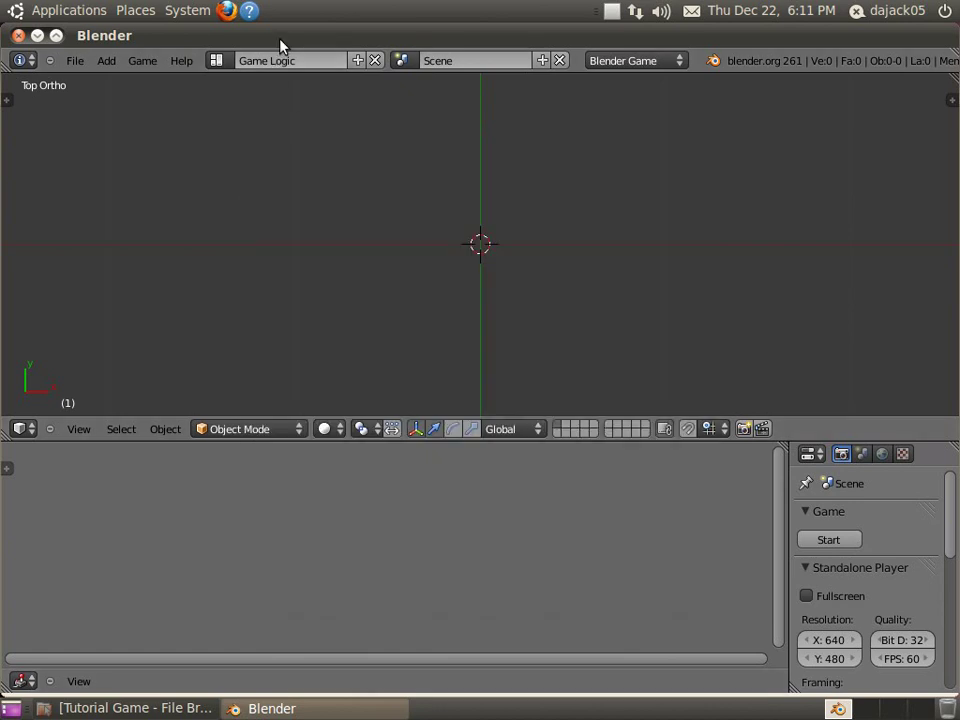
scroll(857, 611, down, 6)
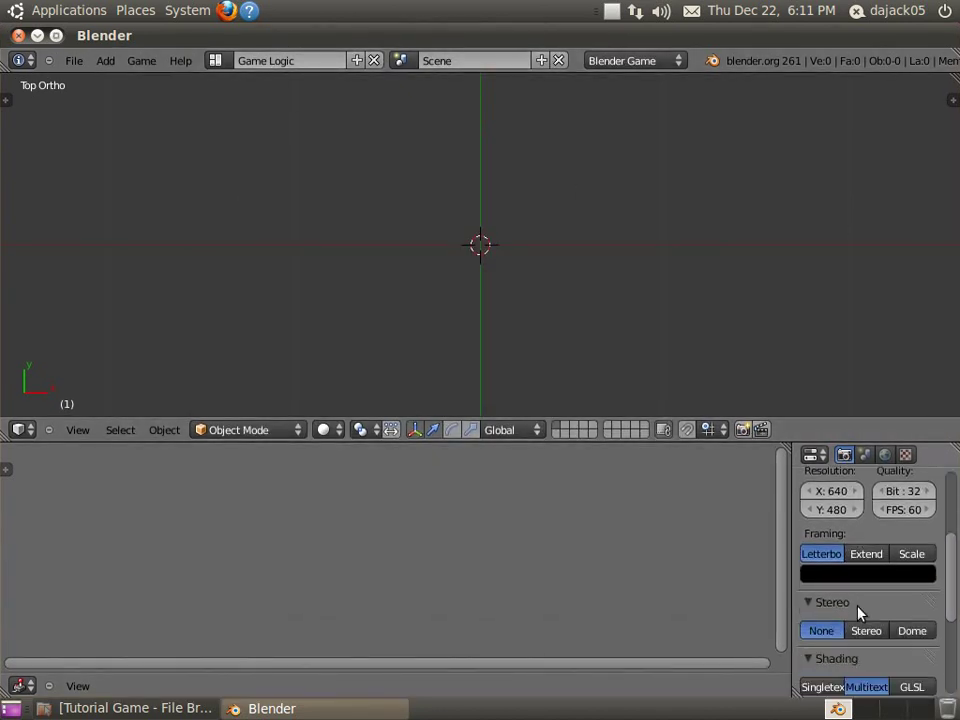
click(912, 614)
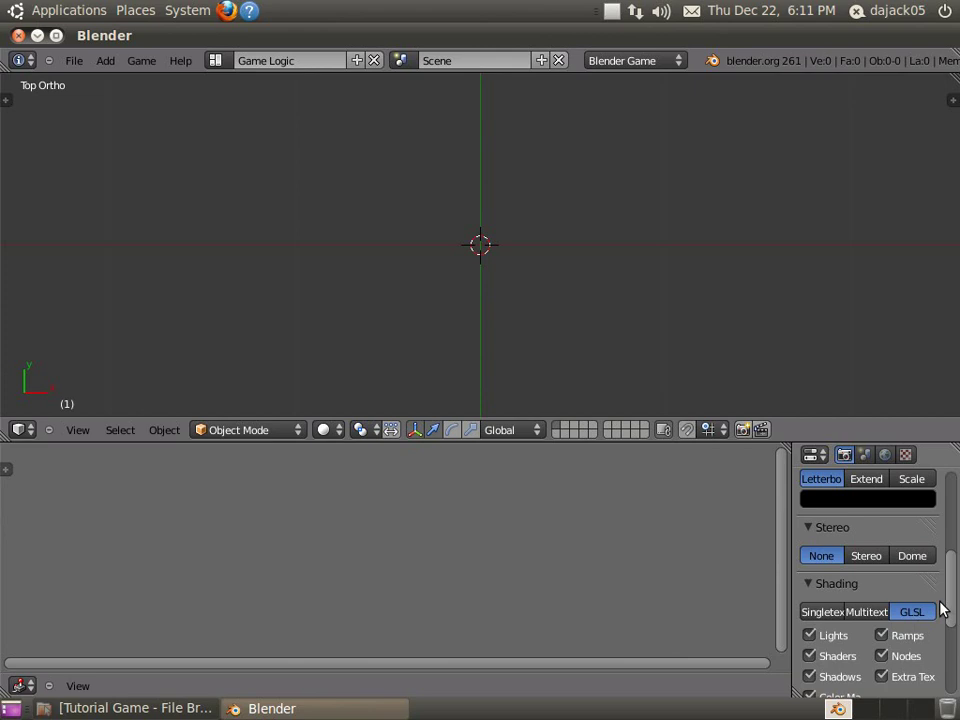
scroll(925, 580, up, 6)
Step: Keep the Game Logic screen layout and the Blender Game render engine
click(227, 62)
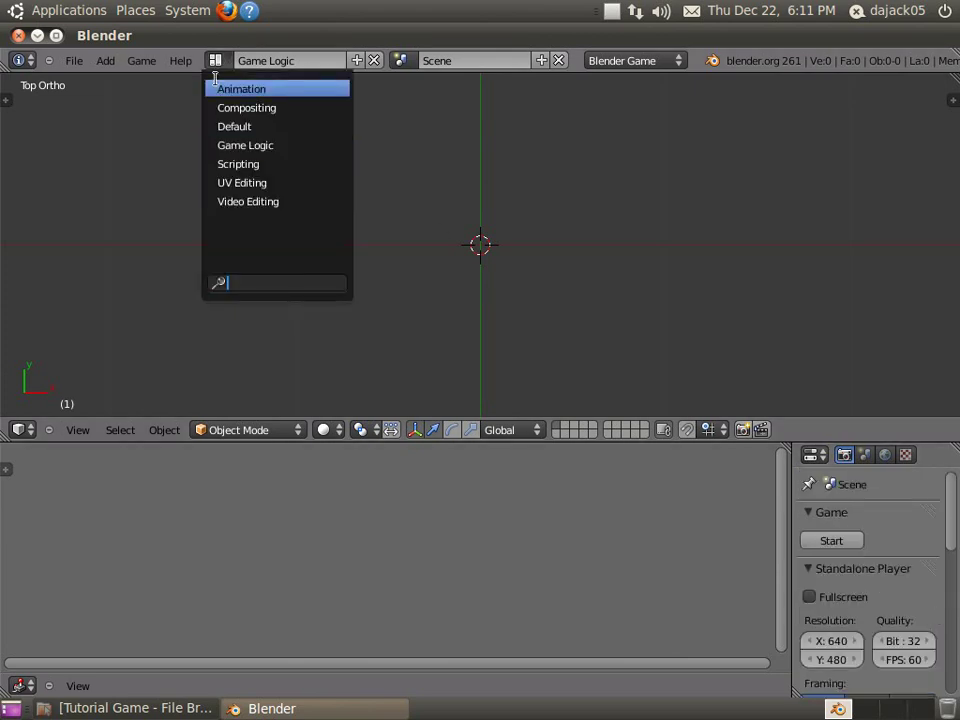
click(227, 60)
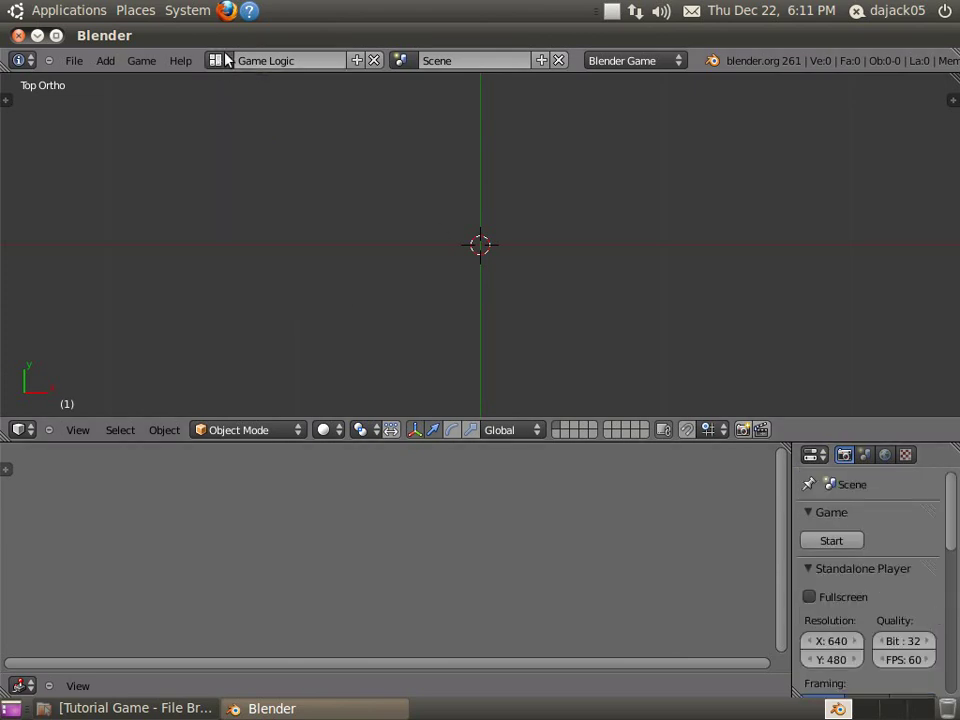
click(660, 66)
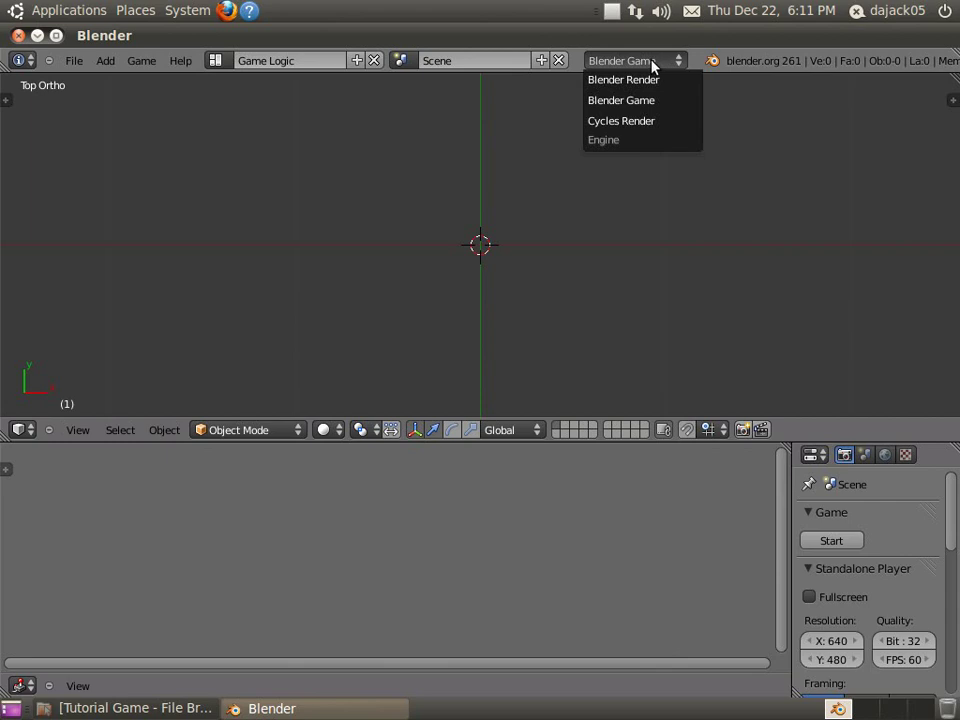
click(655, 63)
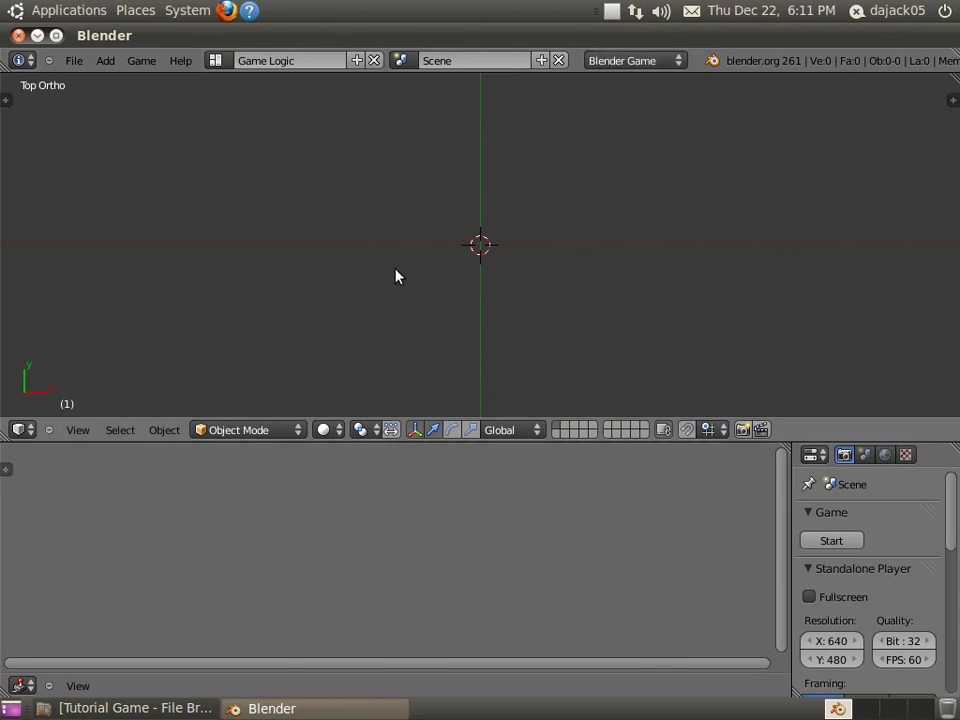
Step: Enable the Game Engine add-on 'Save As Game Engine Runtime' in User Preferences and Save User Settings
click(76, 64)
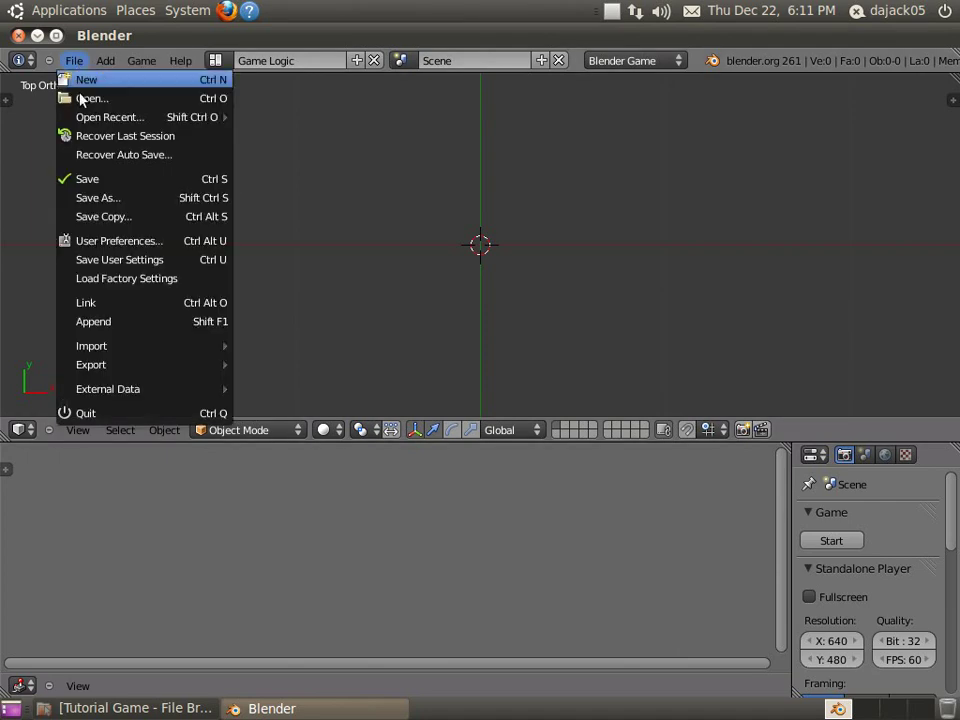
click(150, 241)
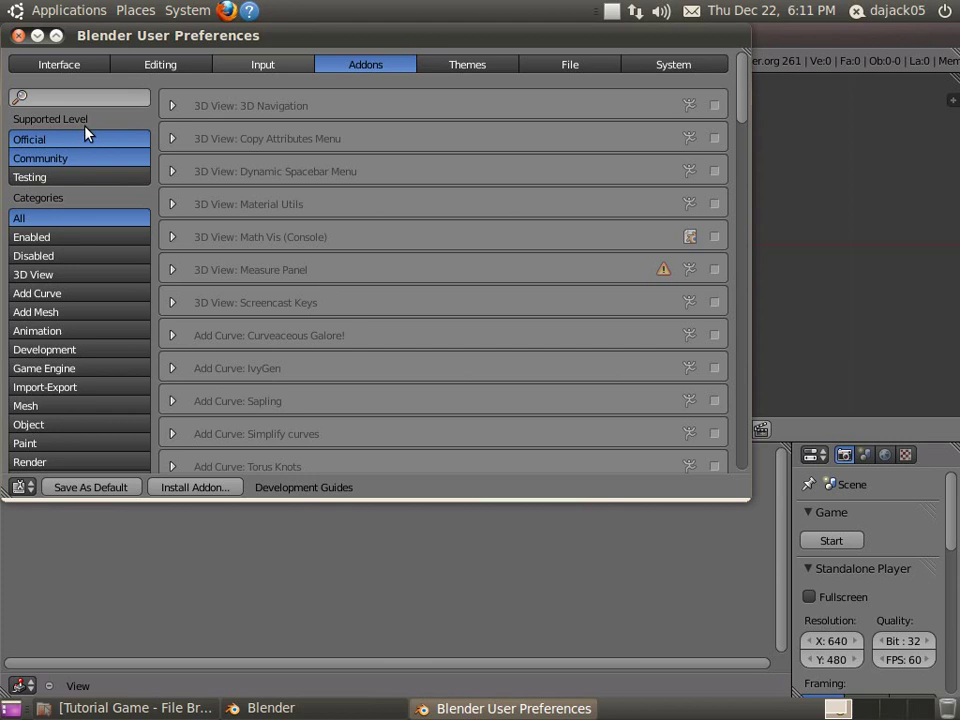
click(55, 370)
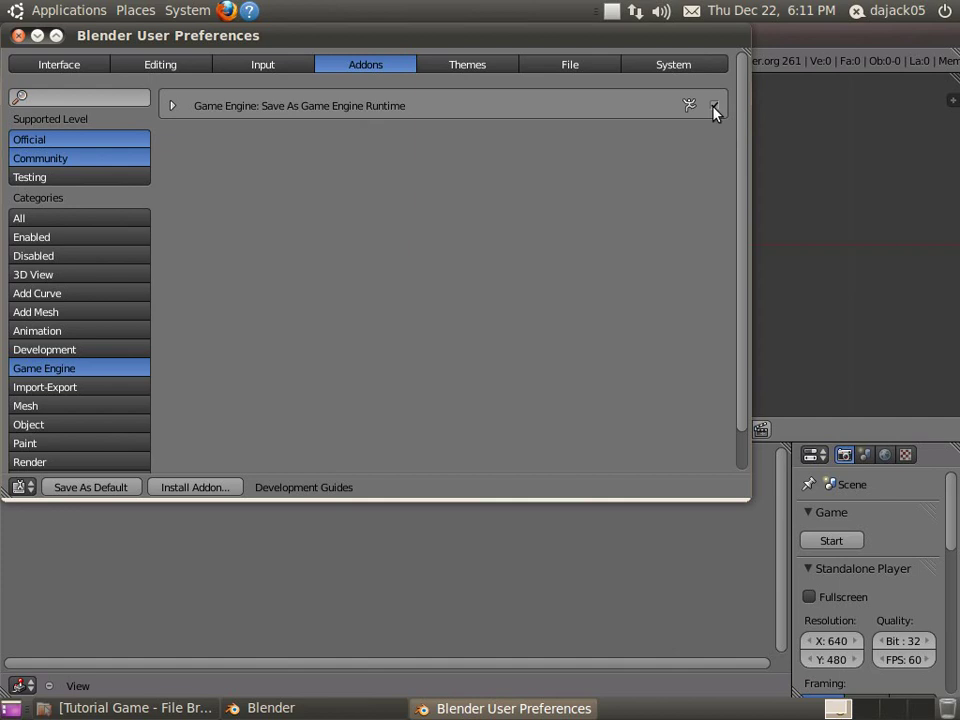
click(19, 35)
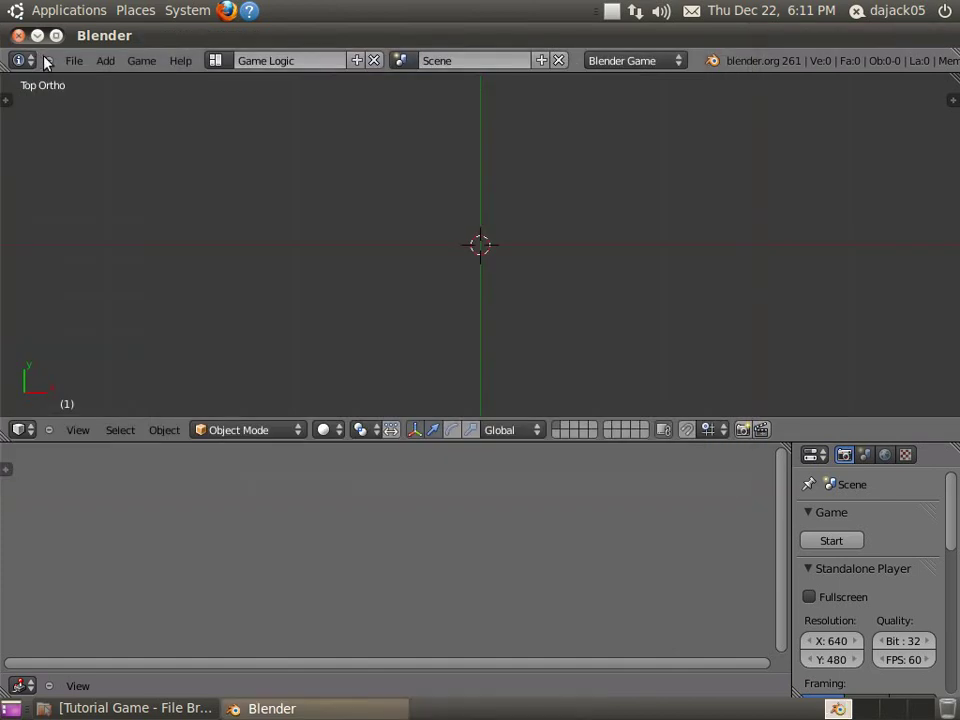
click(72, 60)
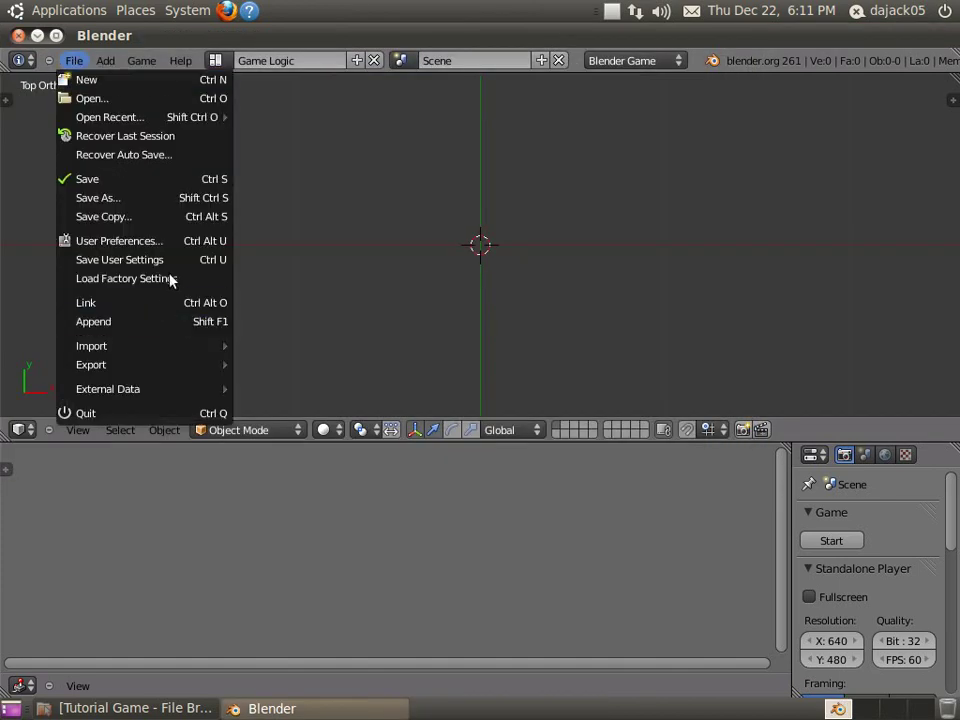
click(122, 260)
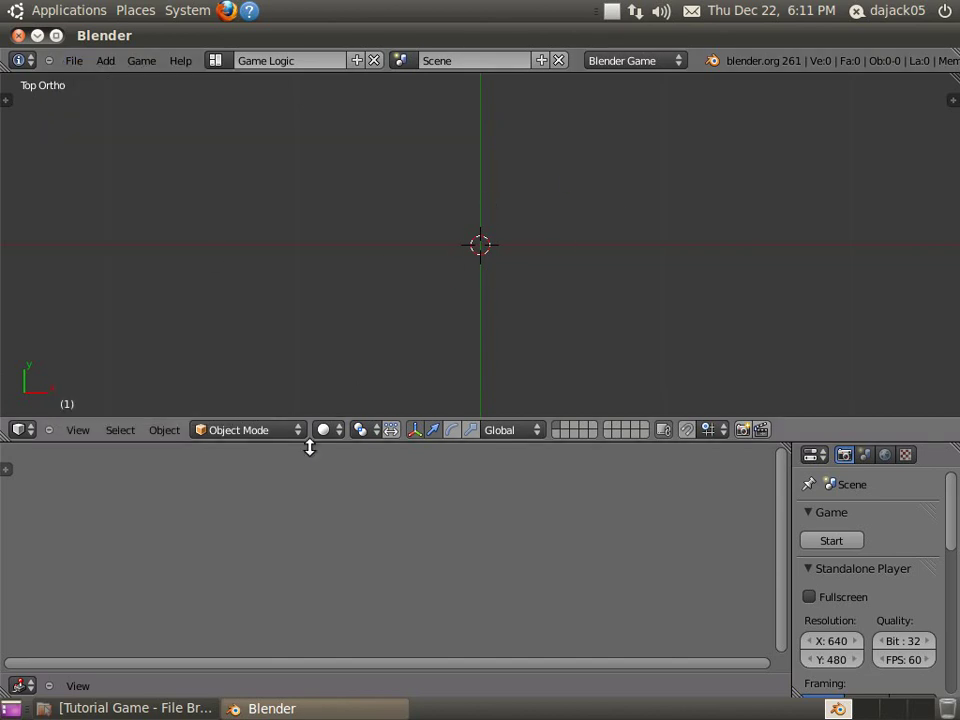
Step: Create a folder named 'Blends' inside the Tutorial Game folder
click(135, 708)
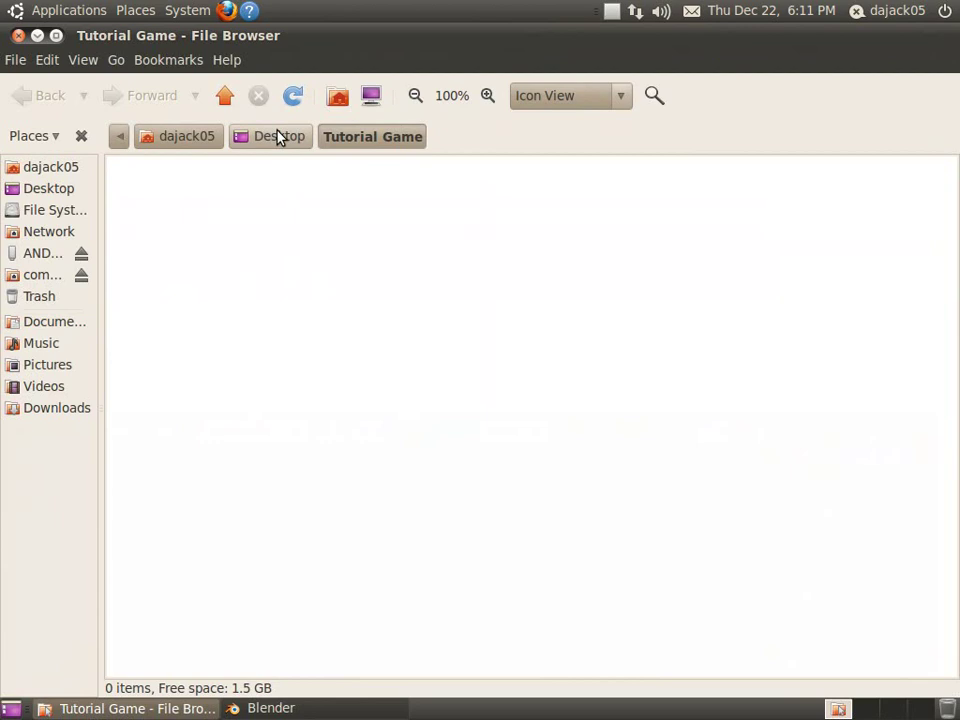
right_click(271, 231)
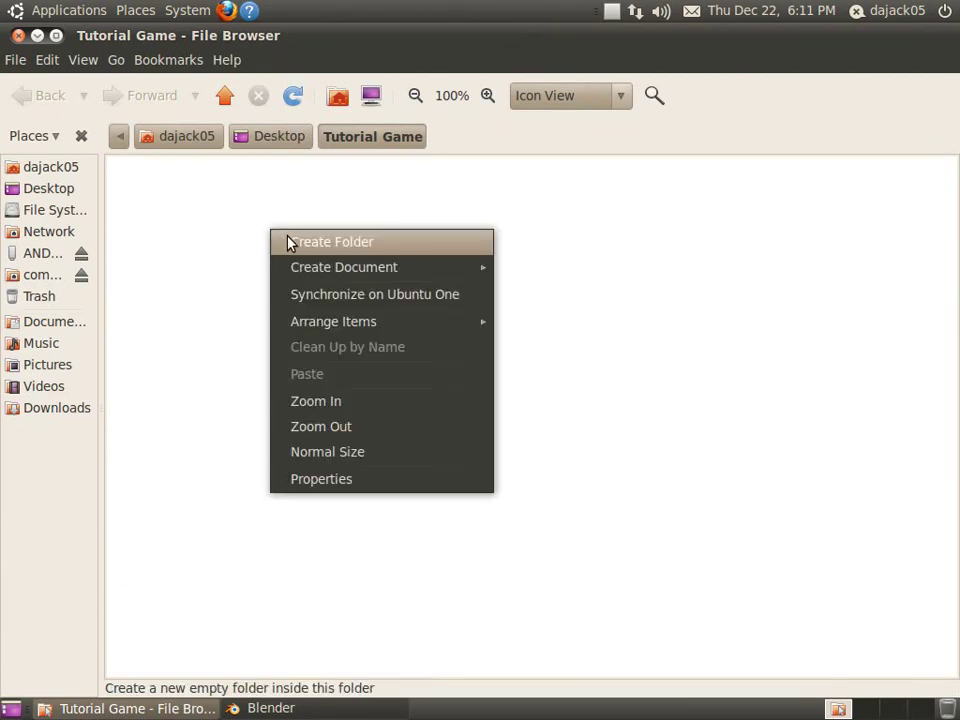
click(288, 243)
text(Blends)
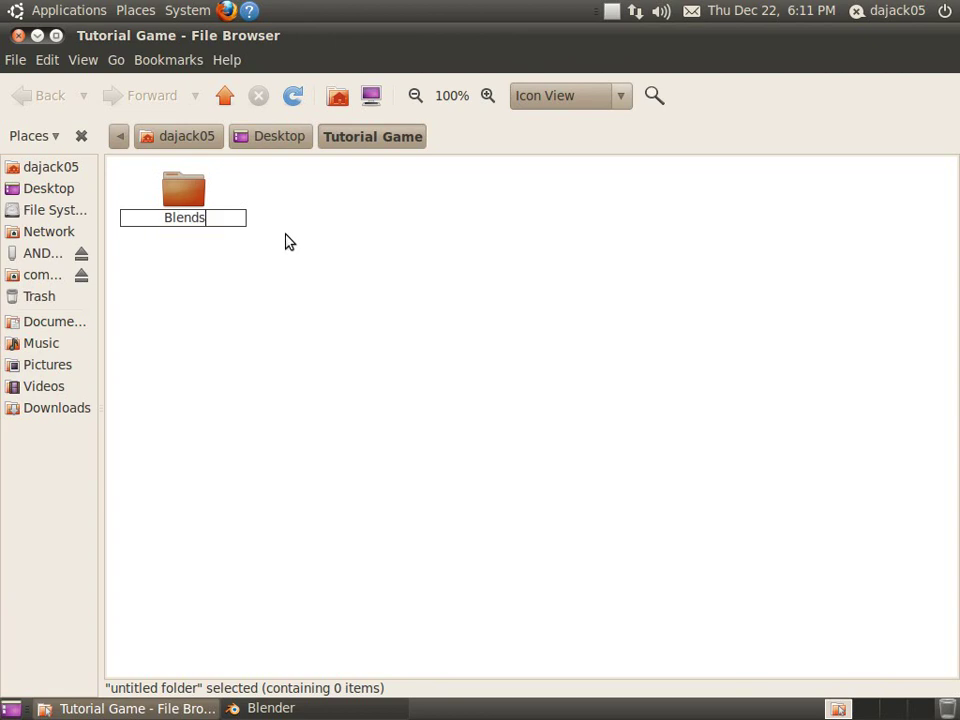
key(Return)
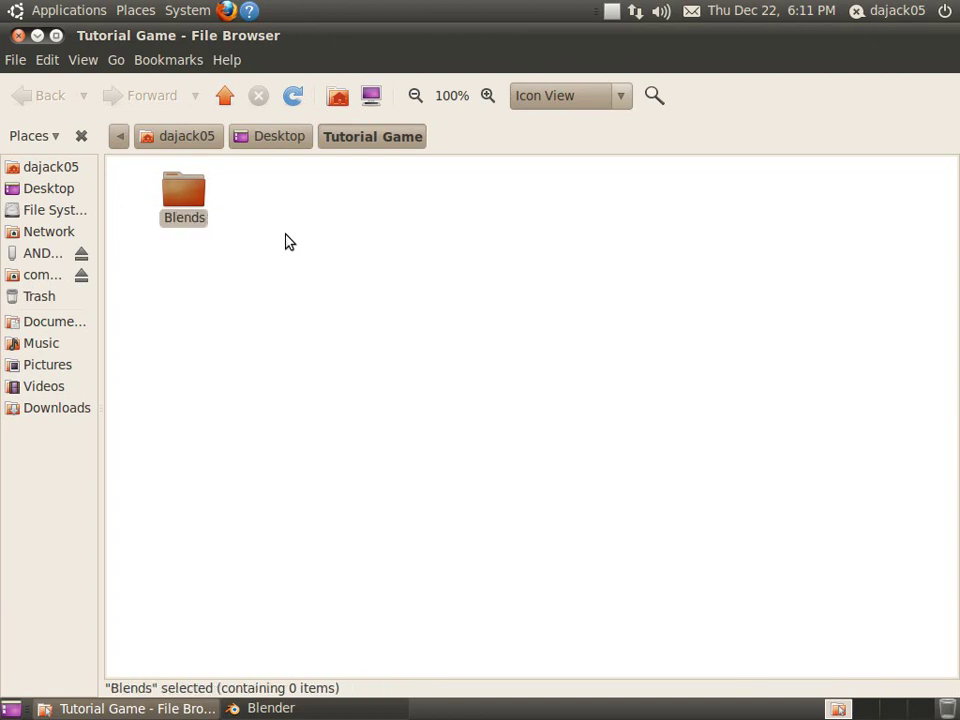
Step: Create a second folder named 'Textures' beside it
right_click(239, 258)
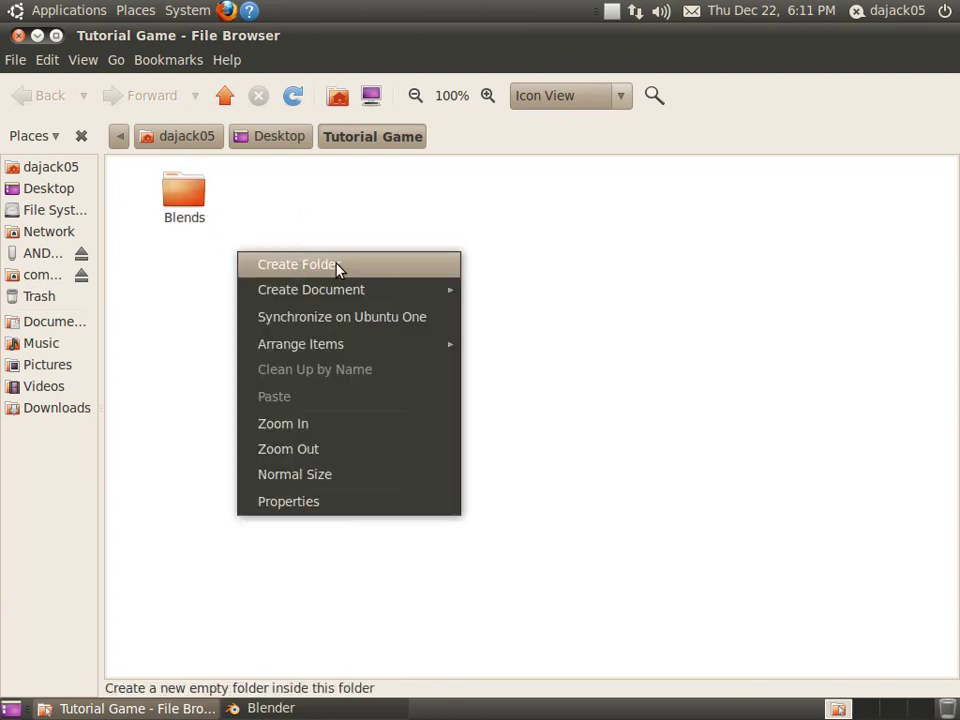
click(415, 266)
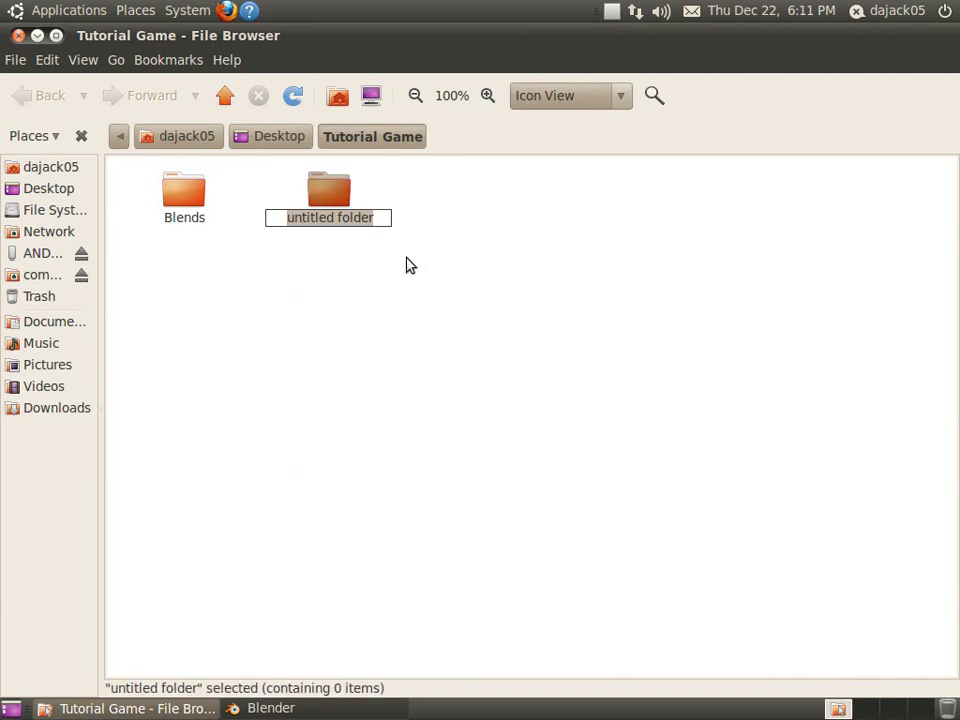
text(Textures)
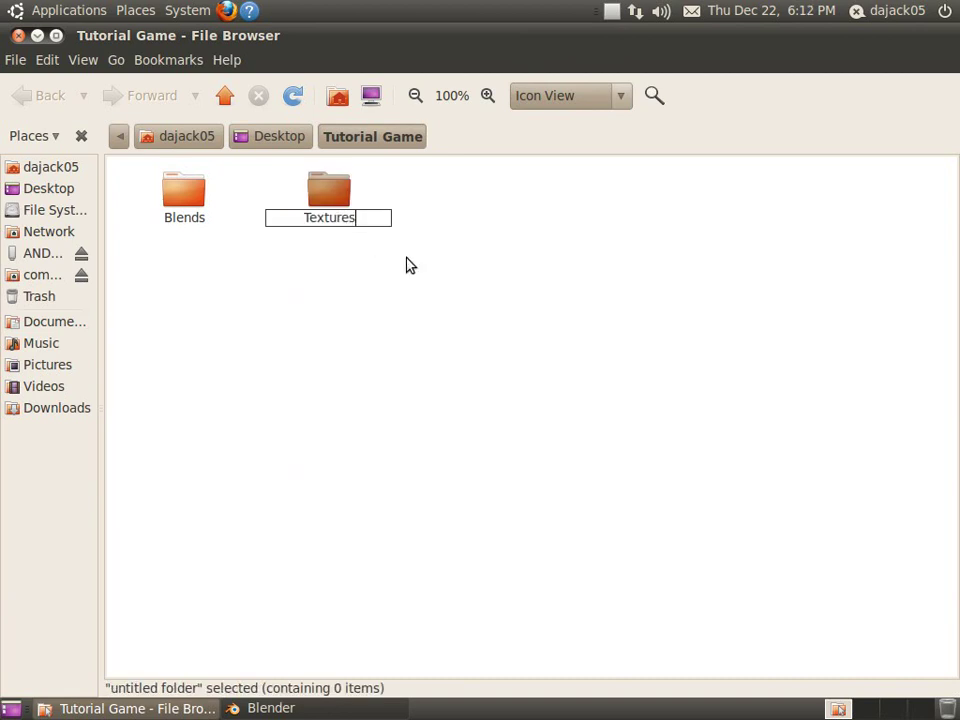
key(Return)
click(381, 279)
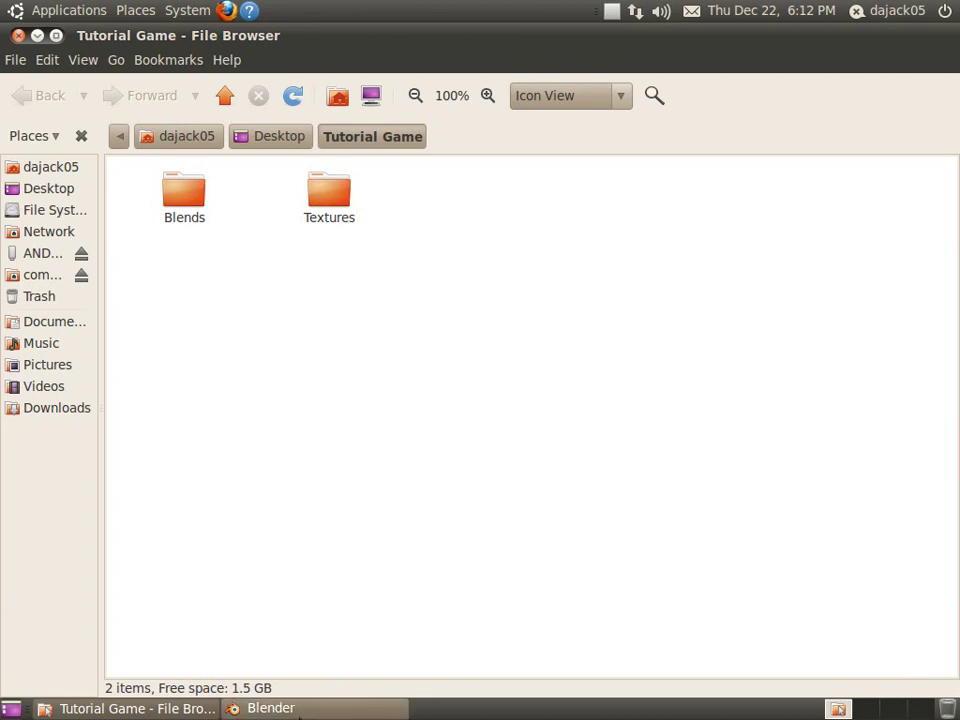
Step: Add a plane at the scene centre and scale it up tenfold
click(265, 708)
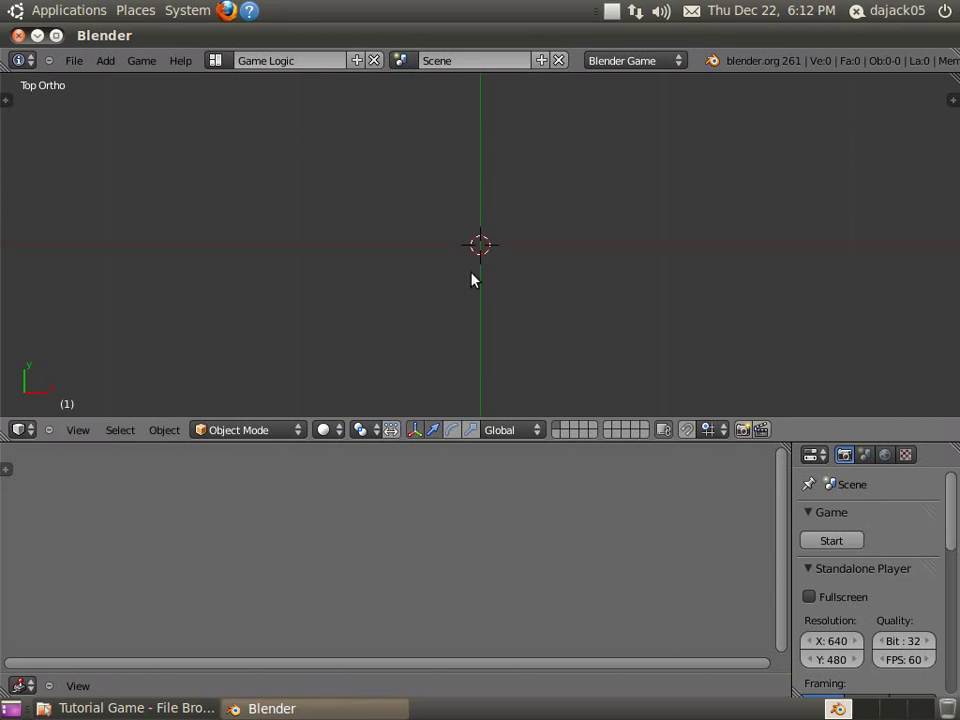
key(shift+a)
mouse_move(489, 266)
click(615, 266)
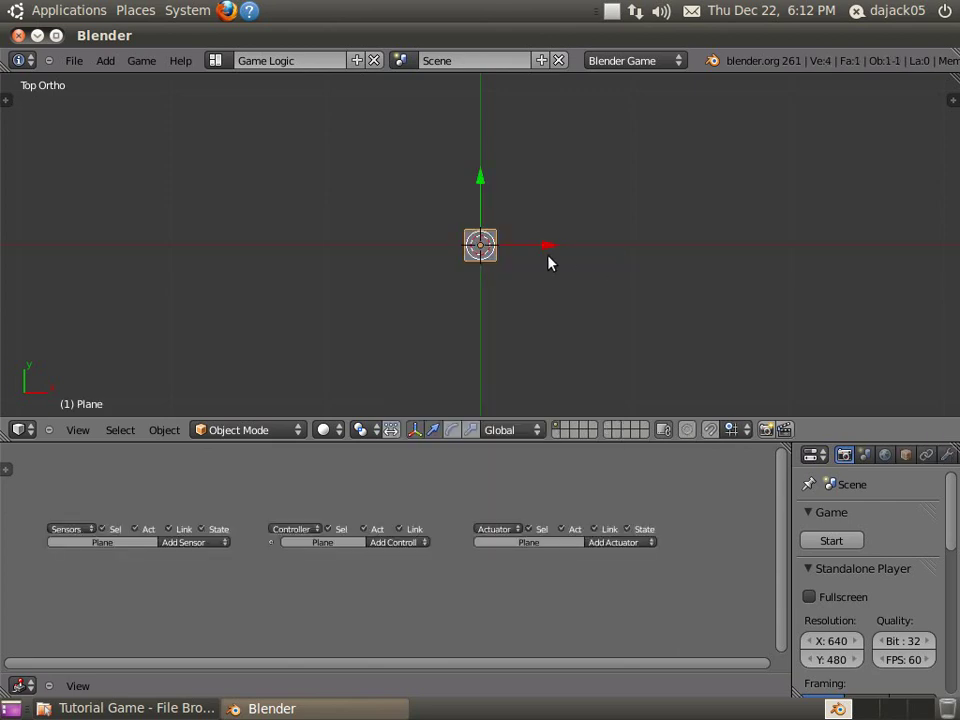
text(s)
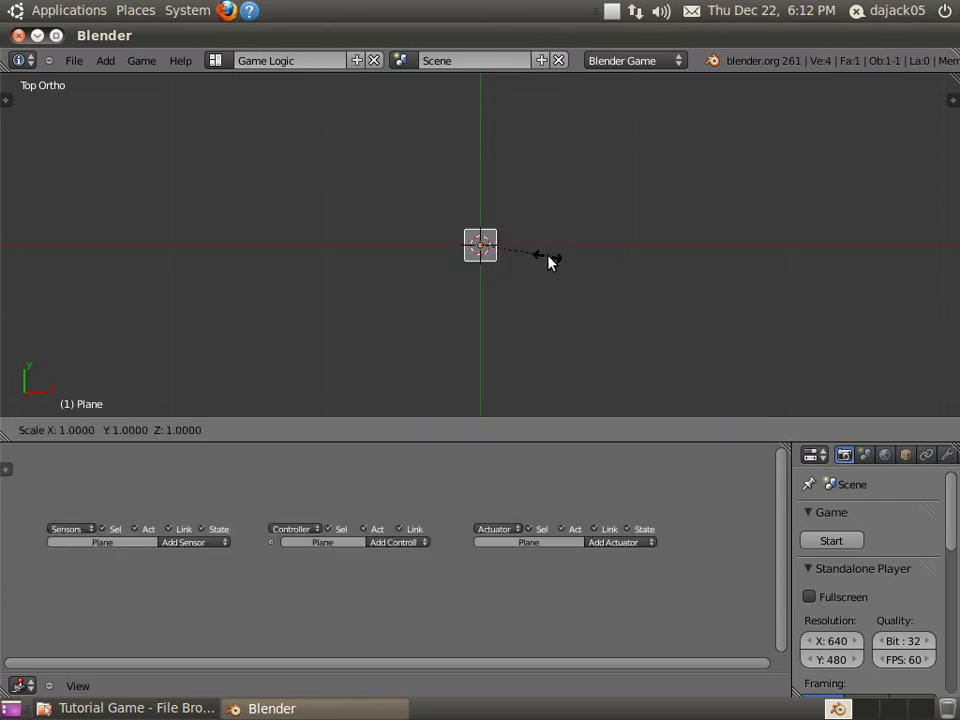
text(10)
key(Return)
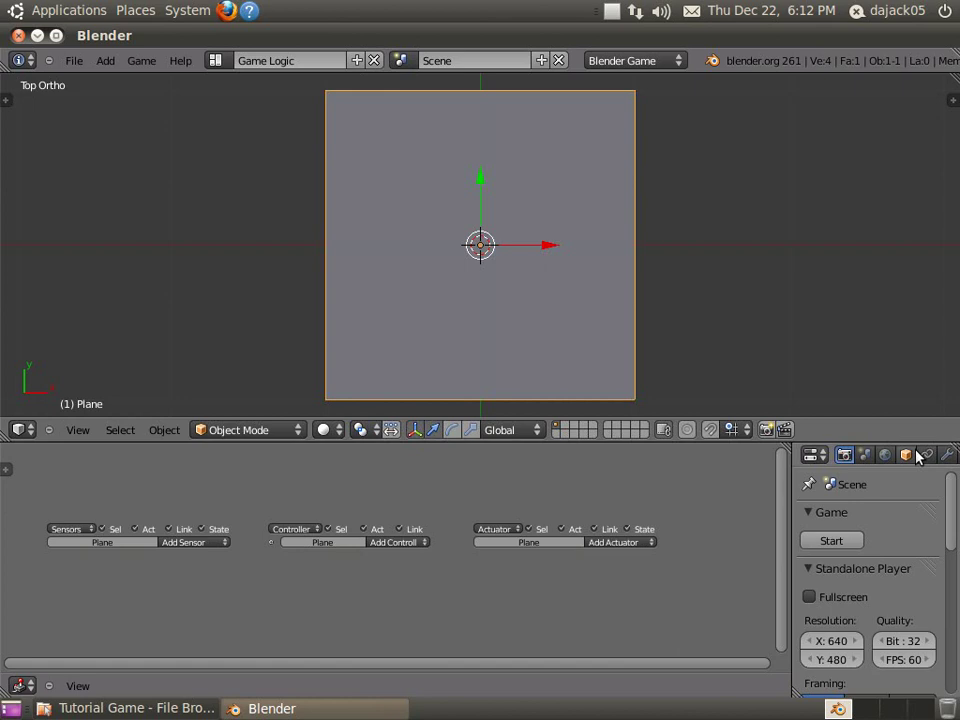
Step: Give the plane a new material with a yellow-green diffuse colour
scroll(930, 455, down, 2)
click(954, 455)
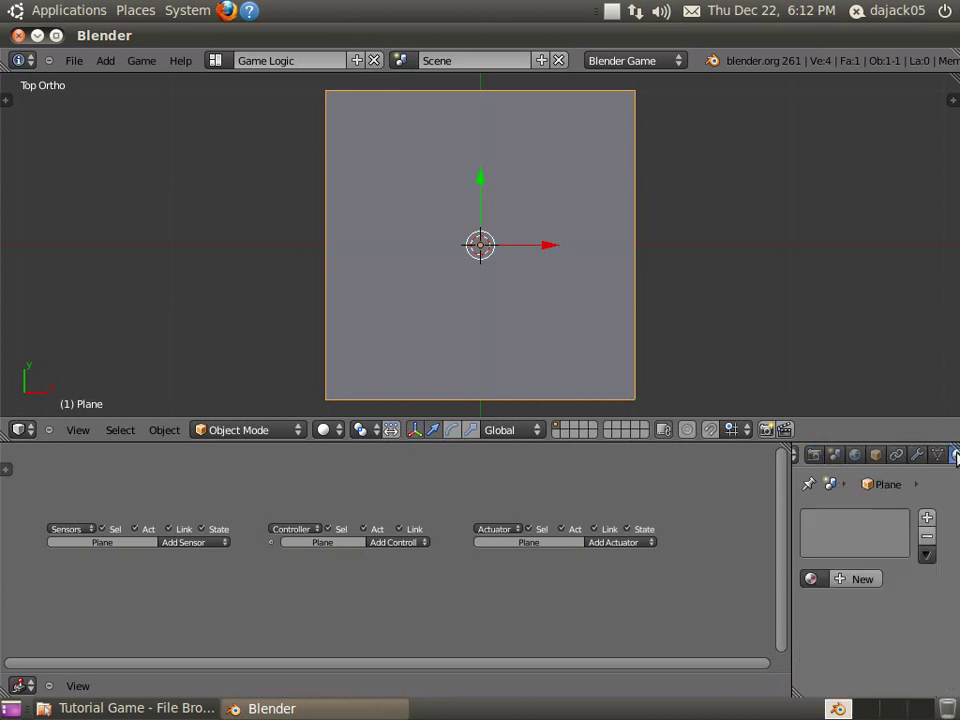
click(853, 580)
scroll(860, 600, down, 6)
click(826, 642)
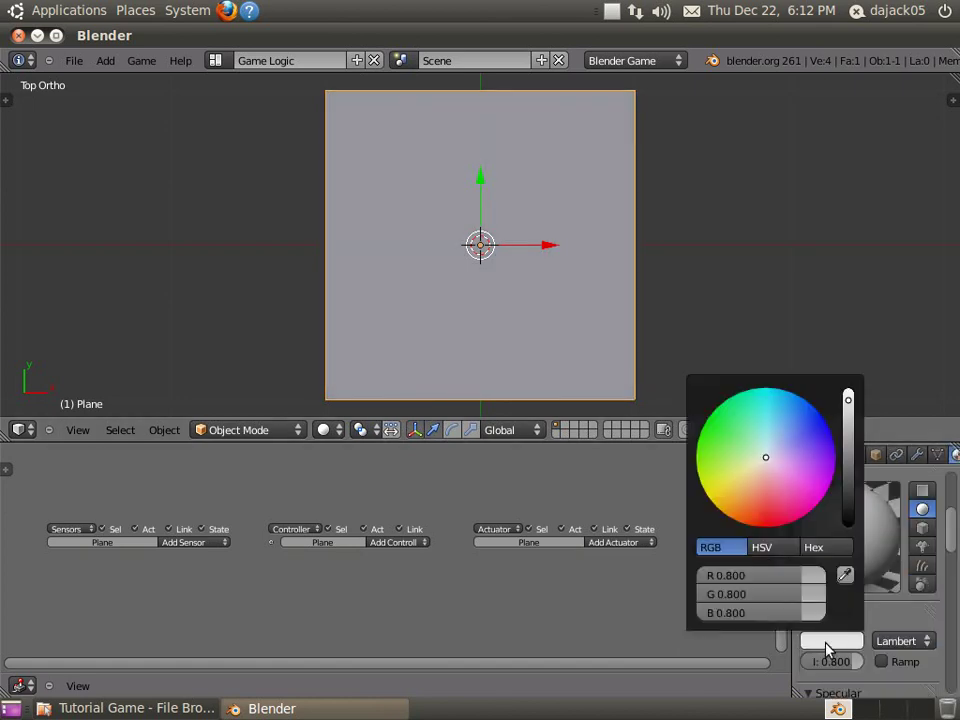
mouse_move(745, 430)
mouse_down()
mouse_move(737, 418)
mouse_move(690, 420)
mouse_move(671, 506)
mouse_move(680, 528)
mouse_move(701, 487)
mouse_up()
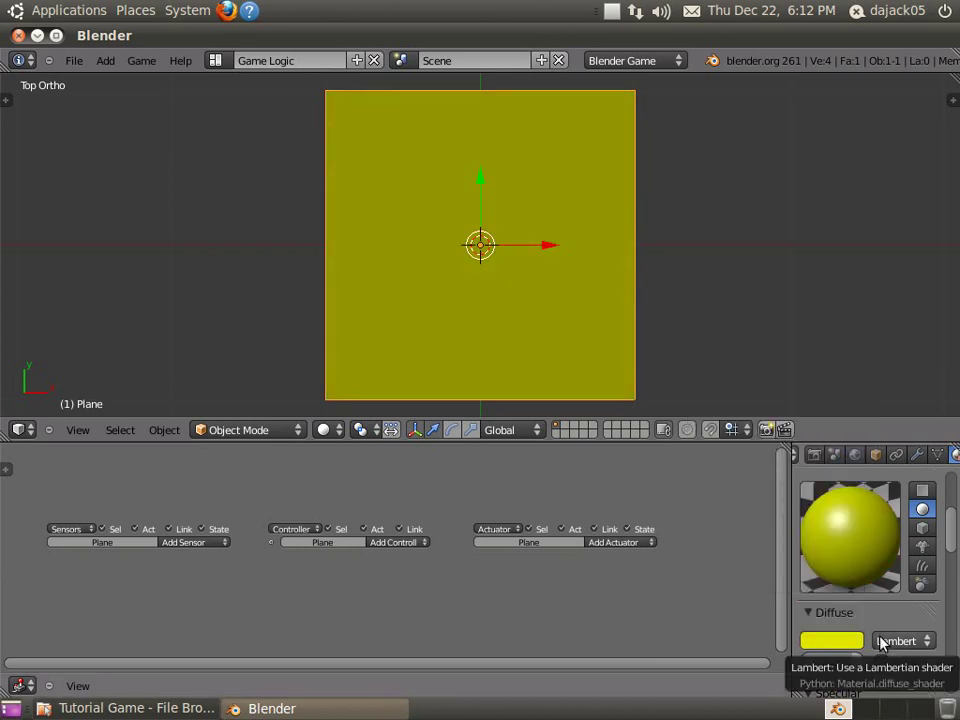
Step: Raise the plane's diffuse intensity to 1.000 and tilt the view to an angle
scroll(900, 640, down, 2)
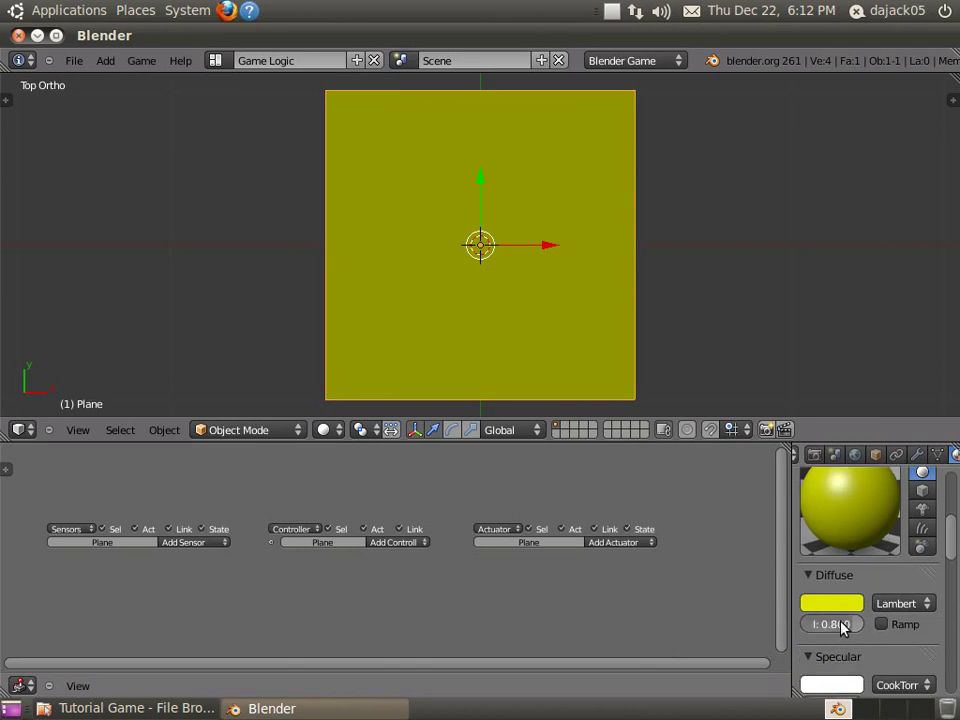
drag(840, 627, 879, 628)
scroll(860, 632, down, 2)
scroll(895, 620, up, 3)
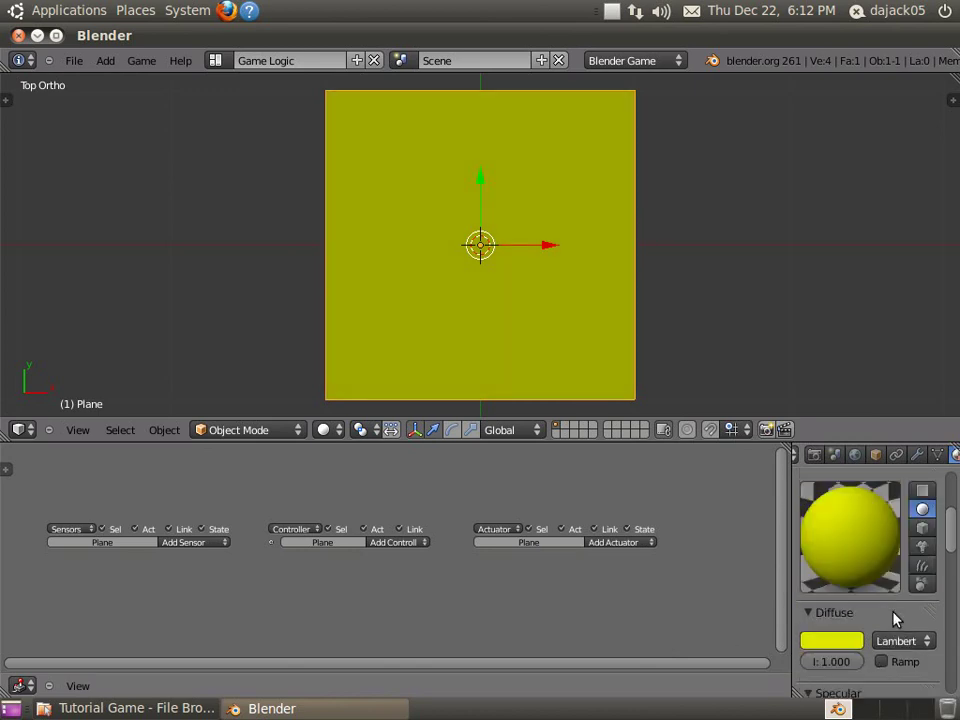
scroll(895, 620, up, 3)
middle_drag(540, 220, 529, 292)
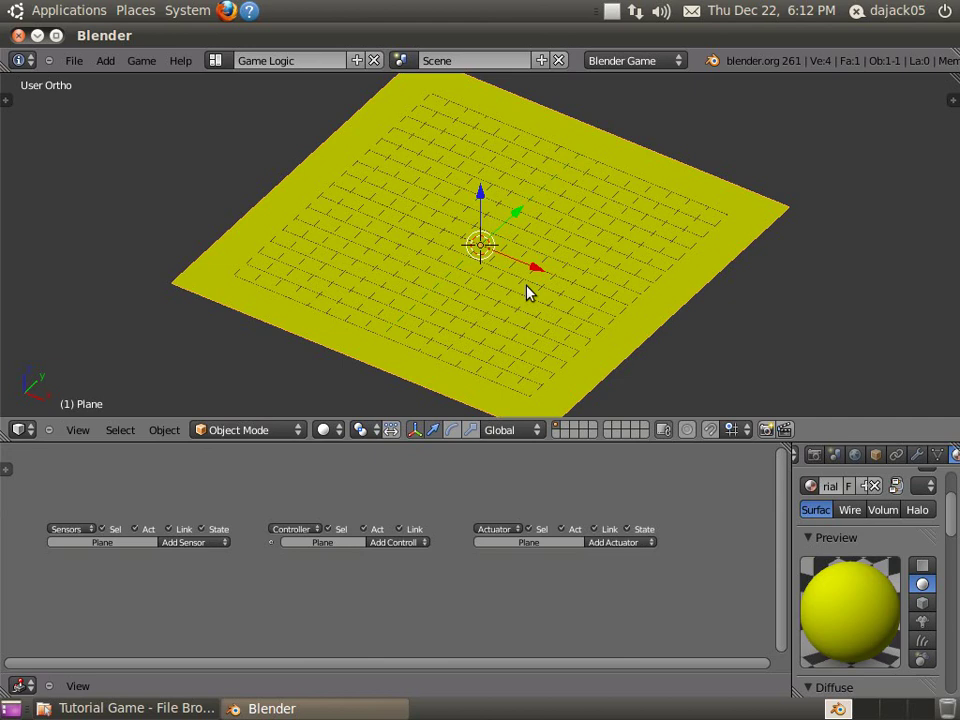
Step: Add a cube and raise it one unit along Z from the front view
key(shift+a)
mouse_move(527, 287)
click(636, 306)
scroll(547, 306, up, 1)
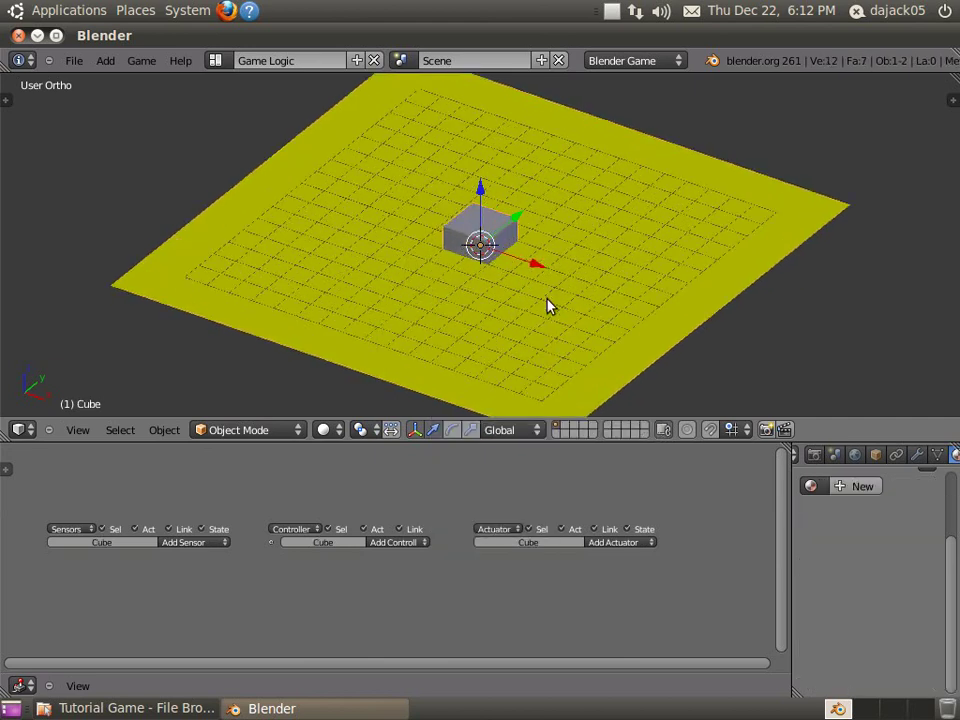
key(KP_1)
key(g)
key(z)
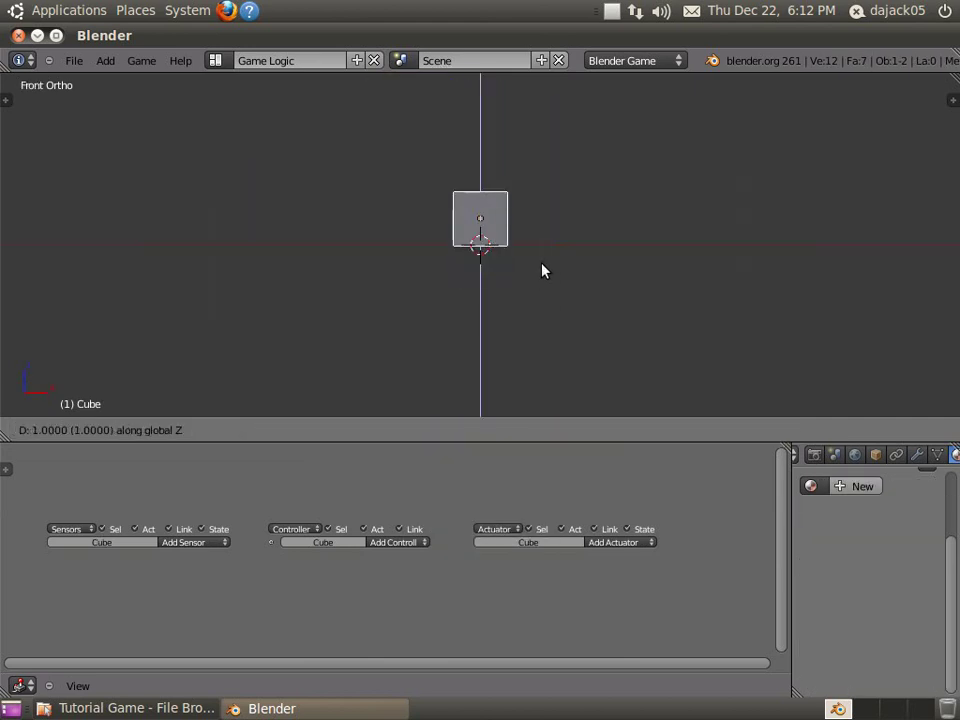
click(543, 268)
middle_drag(643, 242, 549, 349)
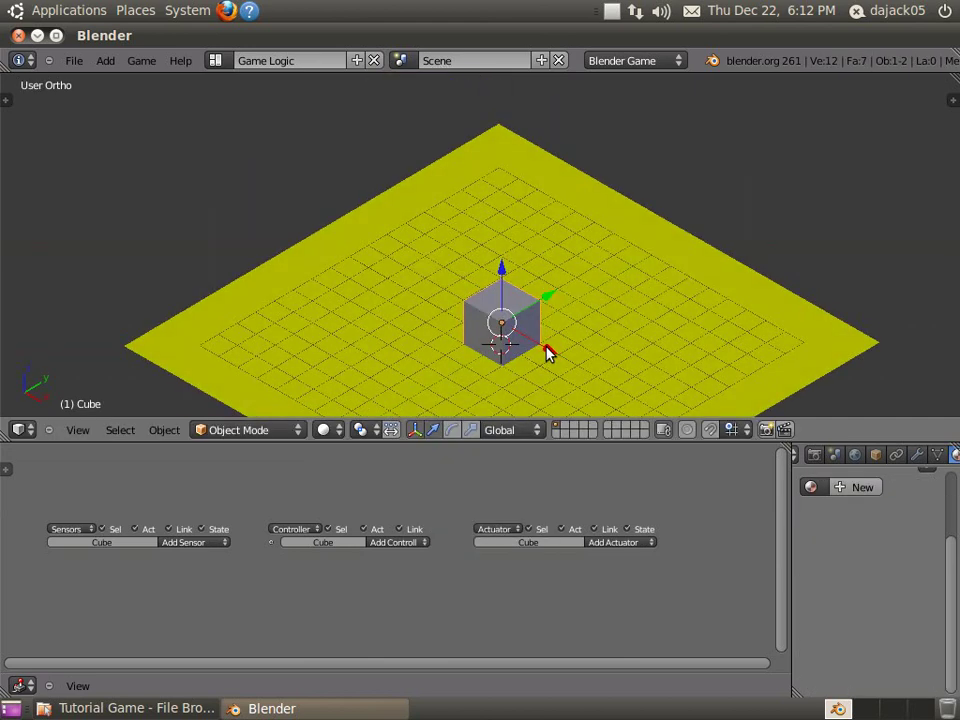
Step: Give the cube a new blue material with diffuse intensity 1.000
click(853, 489)
scroll(853, 560, down, 4)
scroll(853, 560, up, 6)
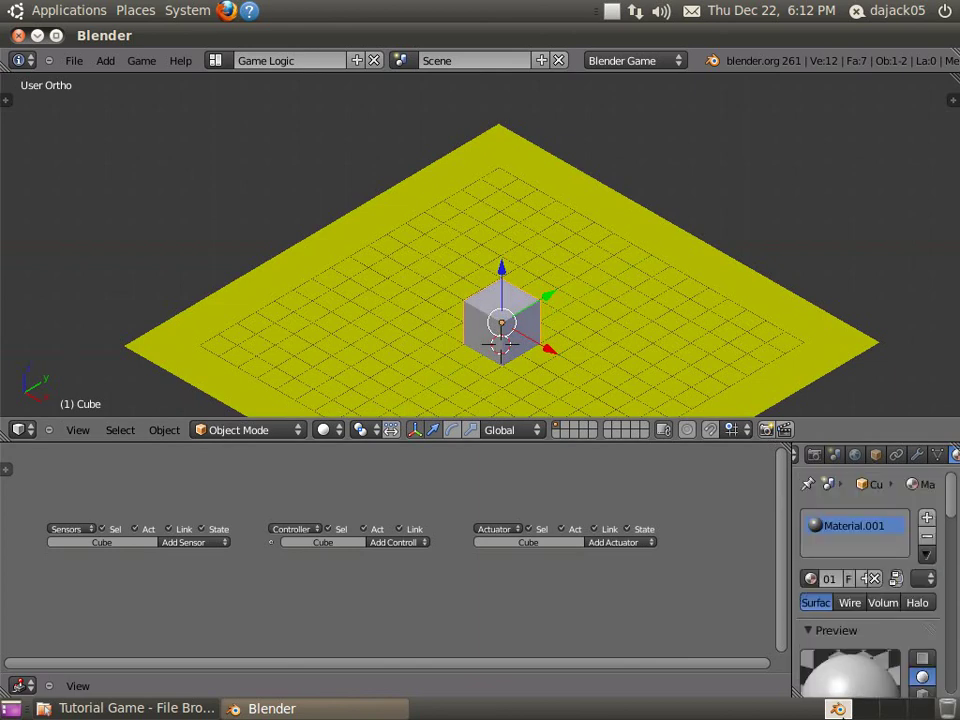
scroll(833, 670, down, 4)
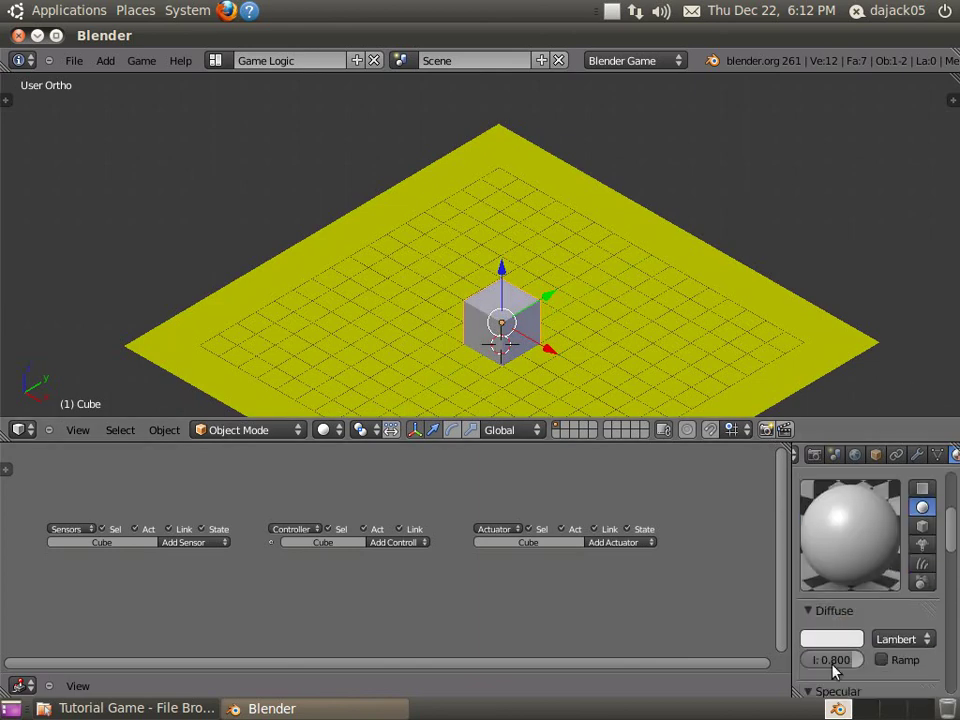
click(831, 638)
drag(815, 410, 864, 318)
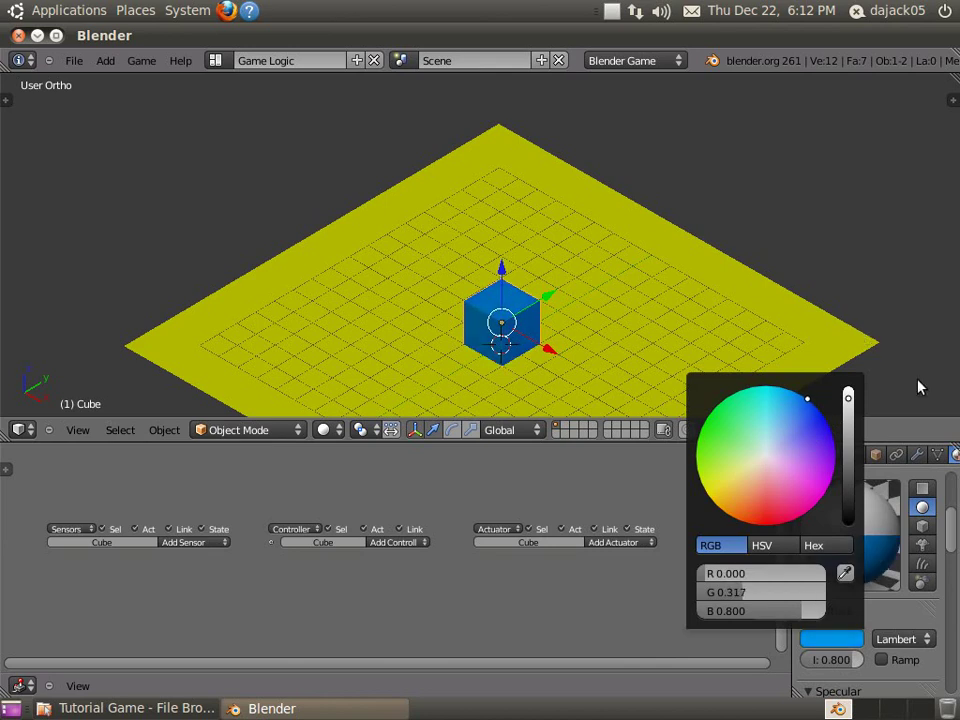
drag(843, 662, 897, 662)
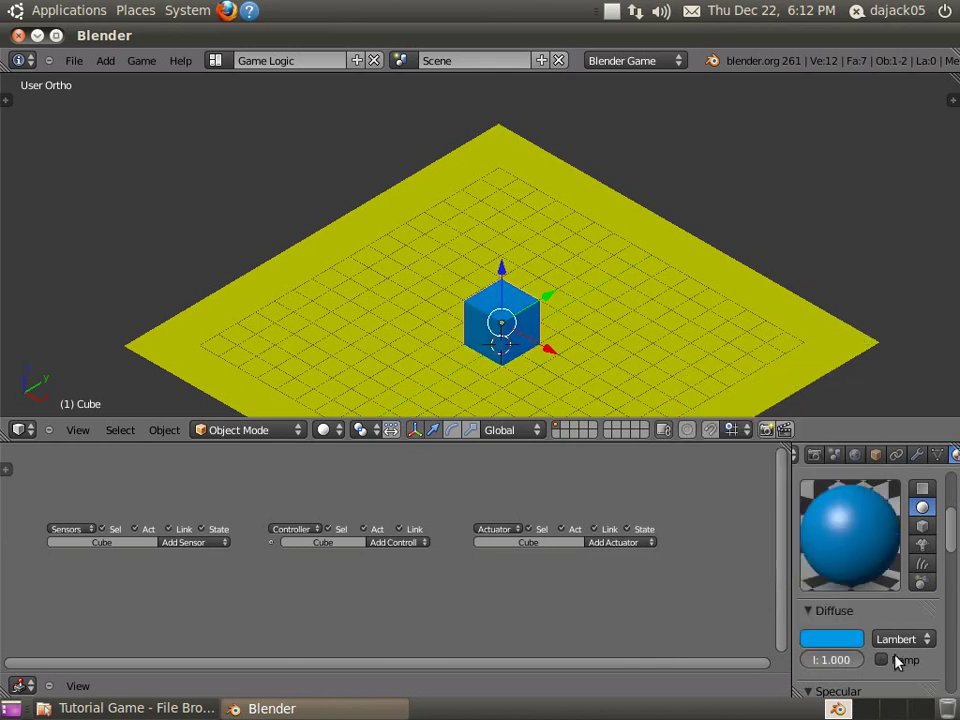
shift+middle_drag(619, 330, 650, 230)
scroll(650, 230, up, 1)
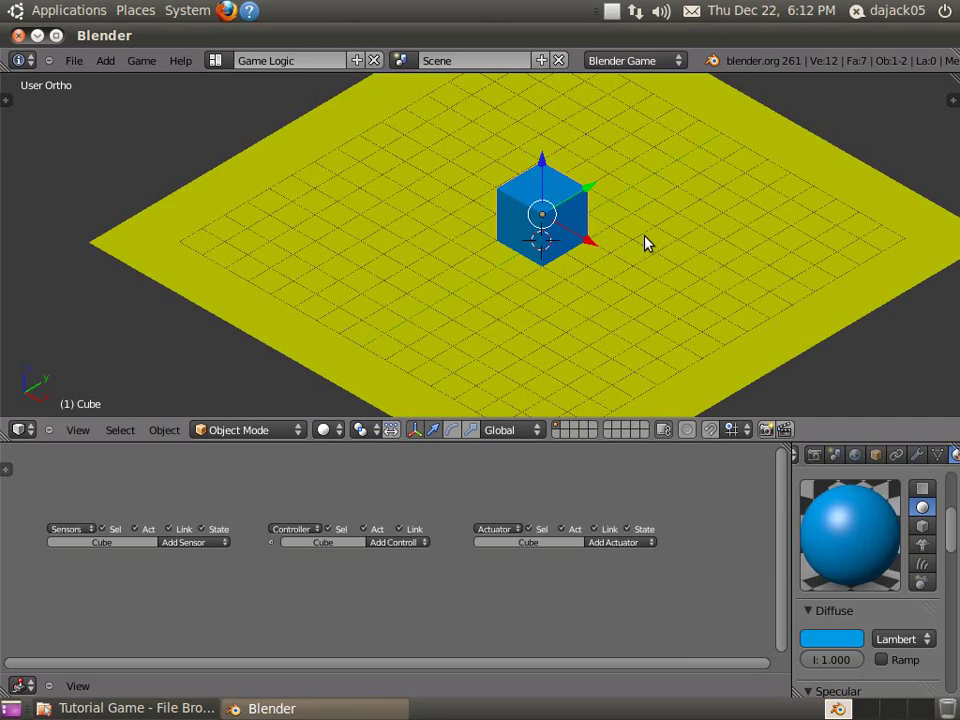
Step: Switch to textured shading and add a spot lamp to the scene
key(alt+z)
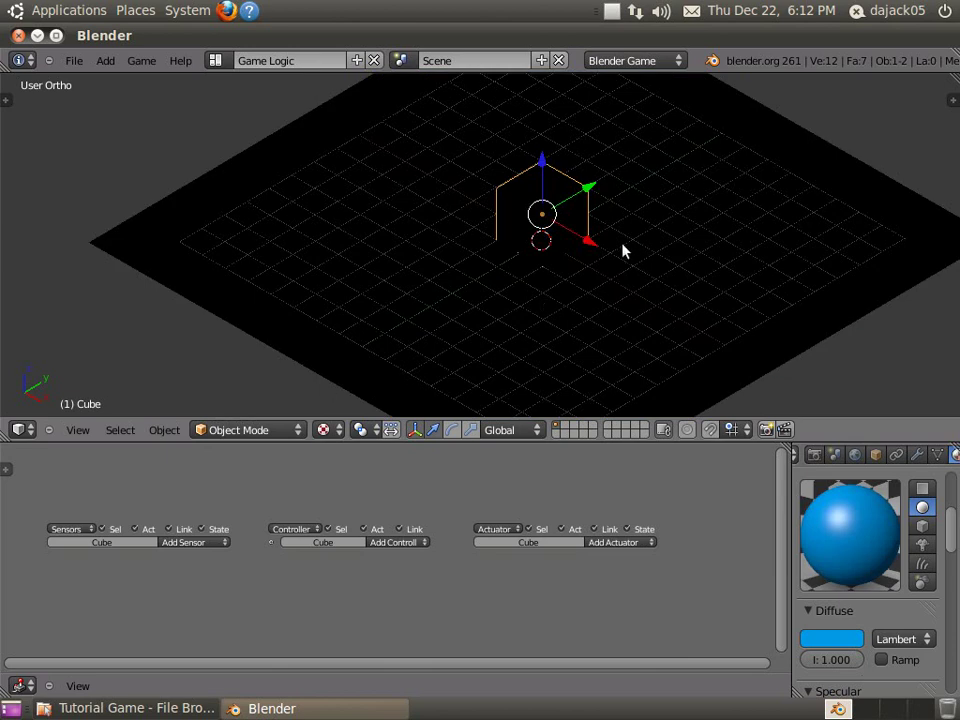
scroll(596, 274, down, 1)
shift+middle_drag(596, 274, 538, 316)
key(shift+a)
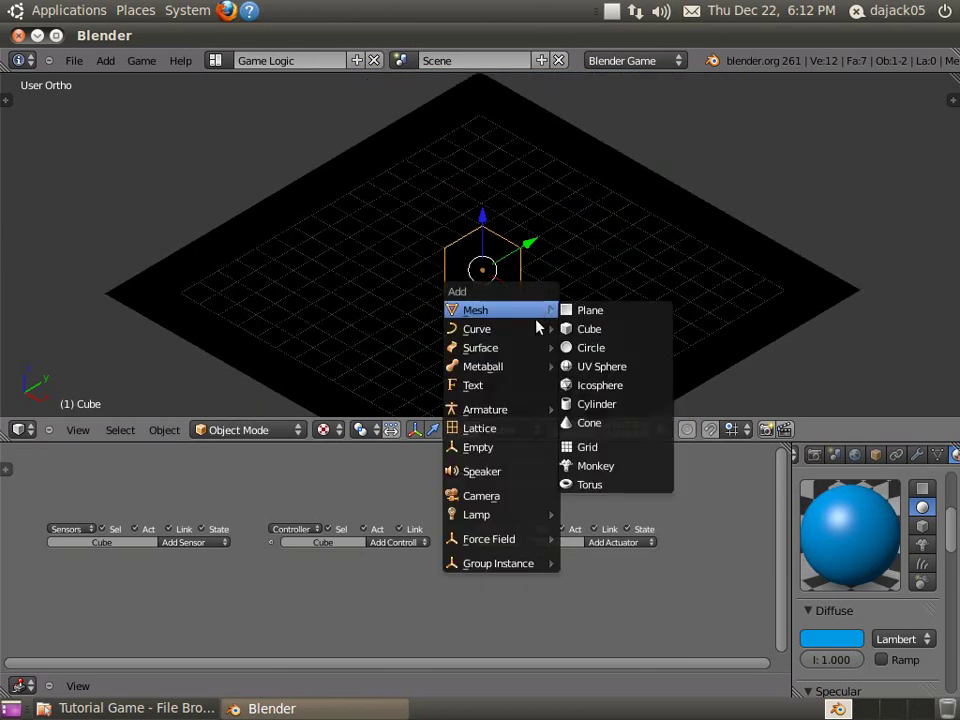
mouse_move(512, 514)
click(592, 576)
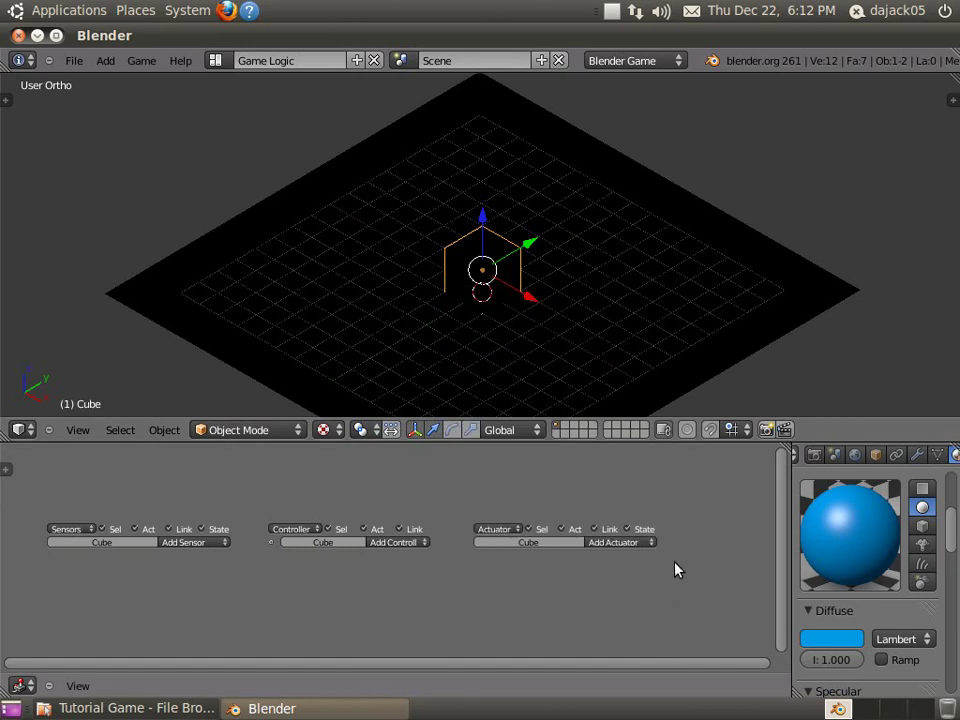
key(shift+a)
mouse_move(521, 476)
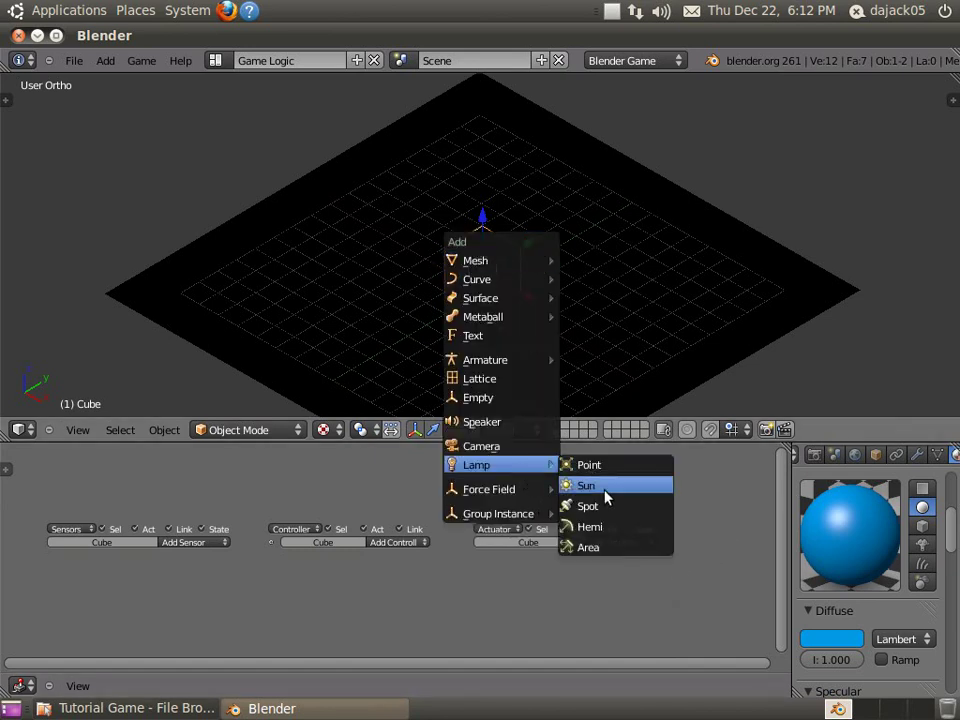
click(611, 508)
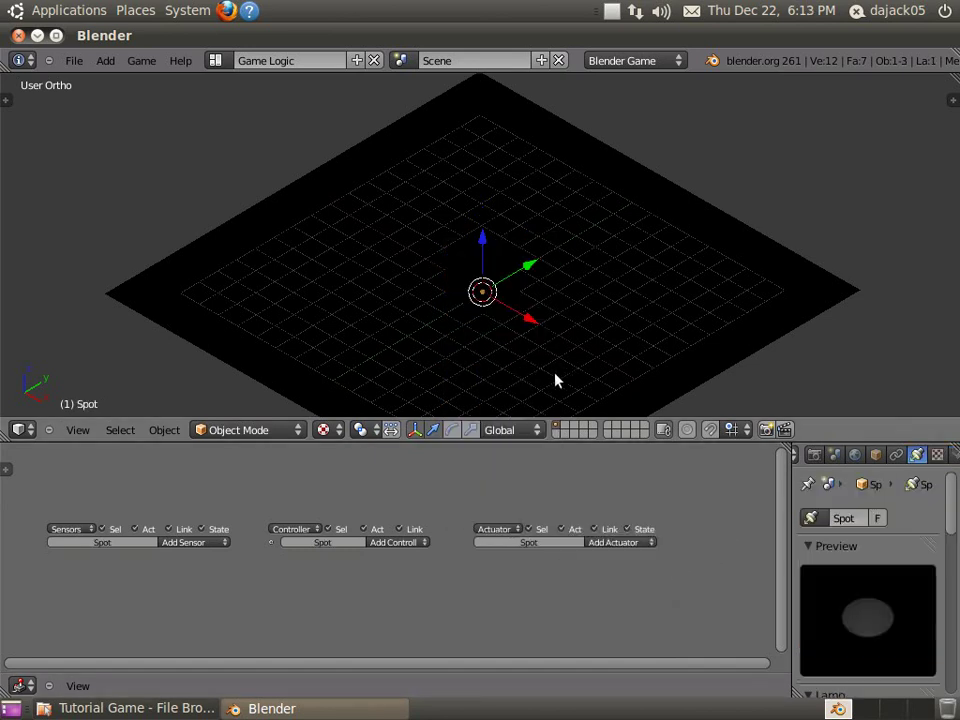
Step: Raise the spot lamp above the cube along Z and view from the top
key(g)
key(z)
click(509, 168)
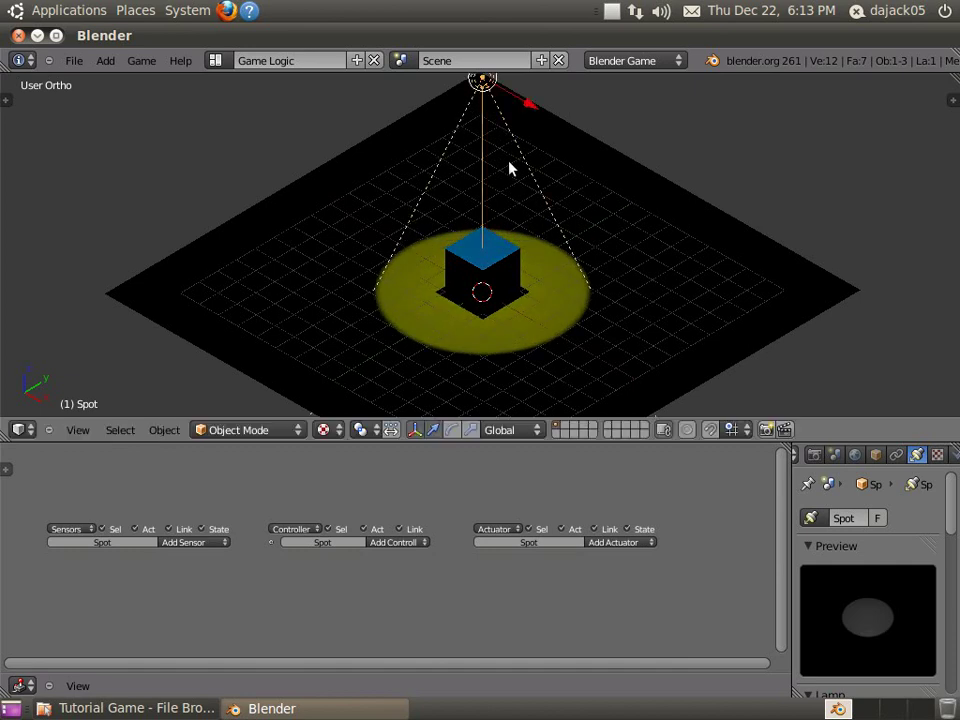
key(KP_7)
scroll(536, 242, down, 2)
key(alt+z)
scroll(535, 270, down, 1)
Step: Move the lamp up and right, rotate it 45°, then tilt it freely
key(g)
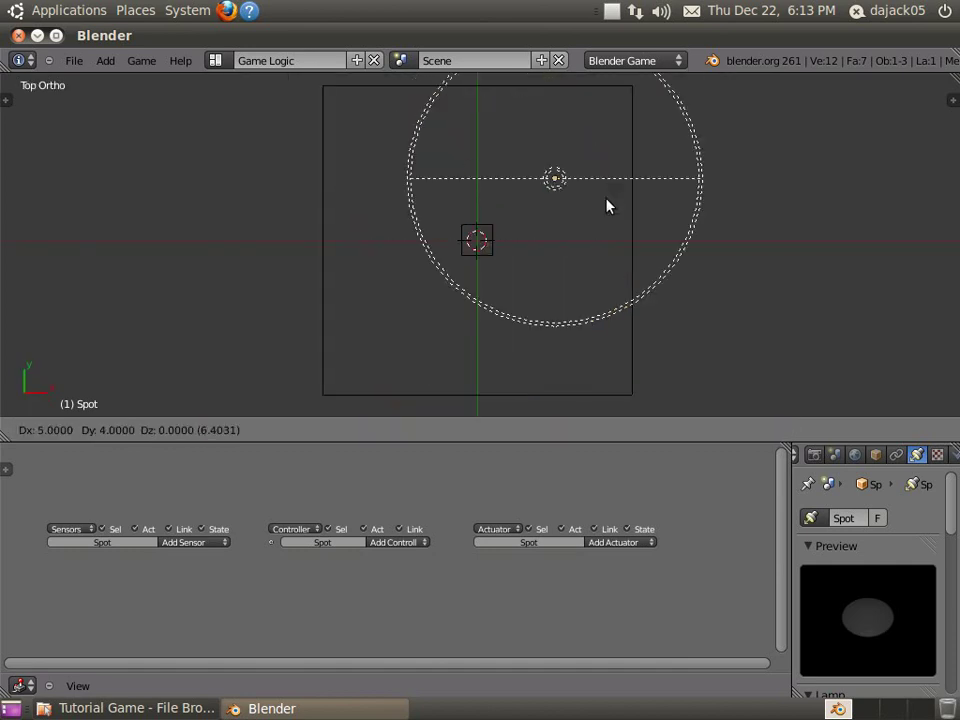
click(635, 172)
text(r45)
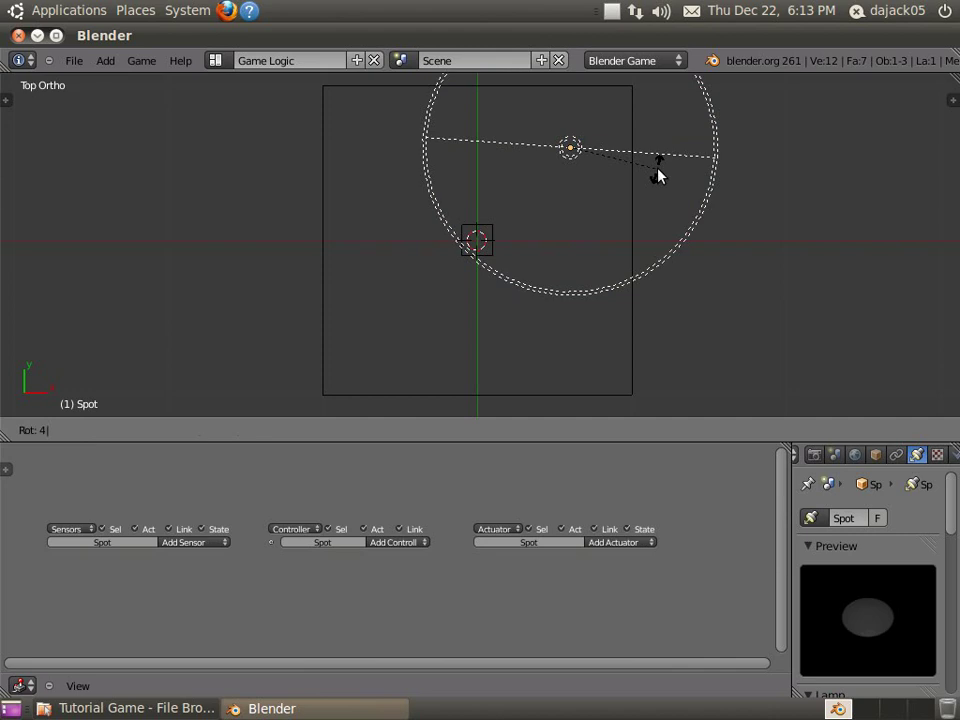
key(Return)
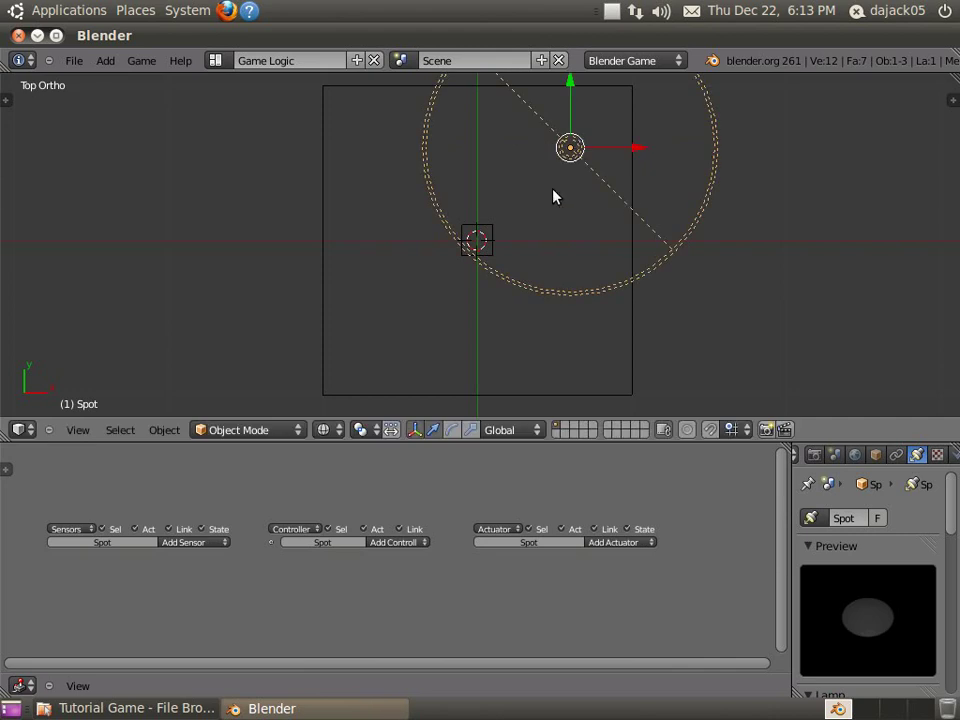
key(r)
key(r)
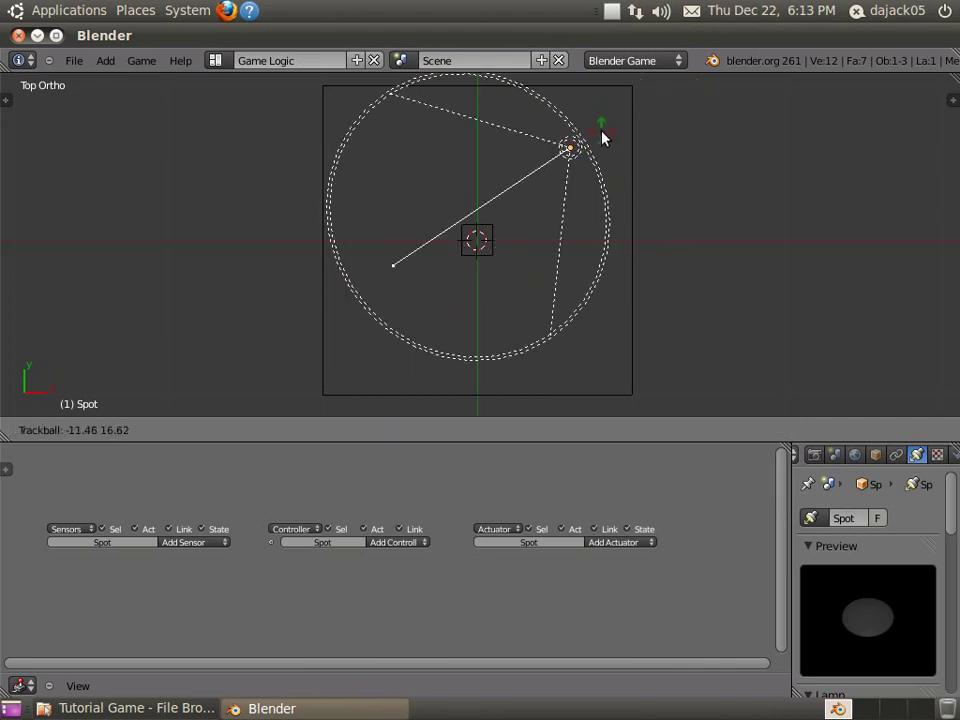
click(603, 134)
Step: Raise the lamp further from the front view and check the lighting in textured shading
key(alt+z)
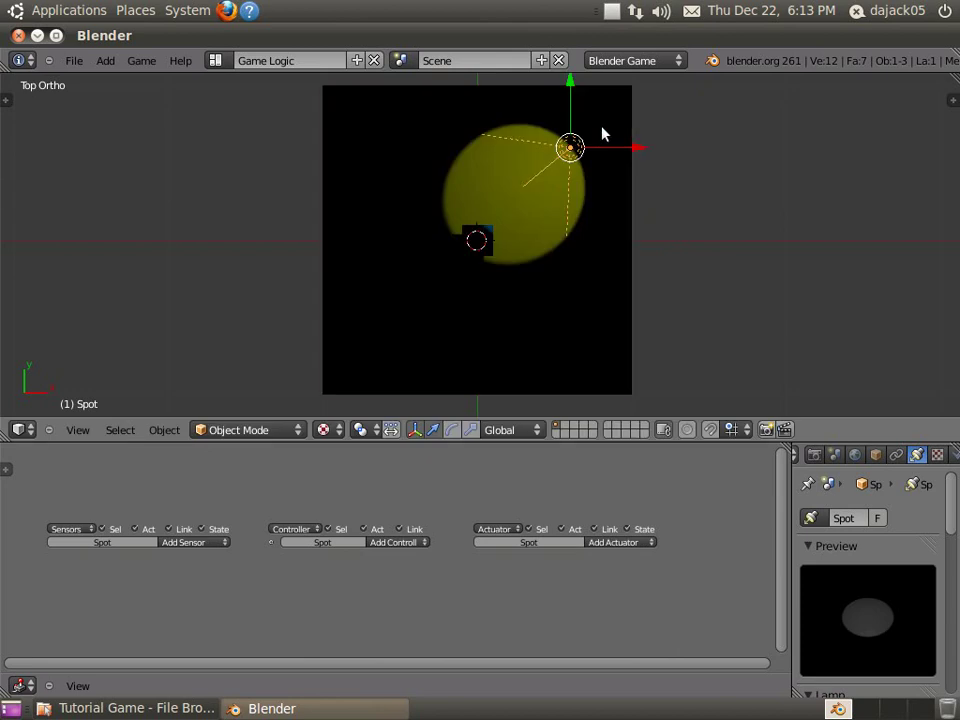
key(alt+z)
key(KP_1)
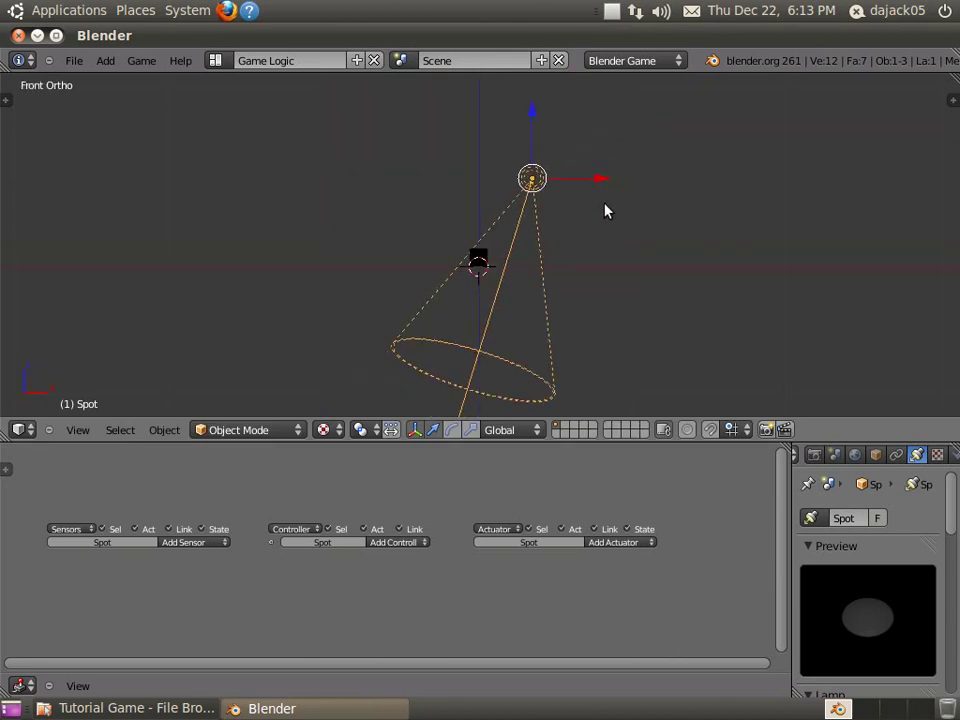
key(g)
click(600, 131)
key(alt+z)
middle_drag(600, 131, 540, 281)
scroll(540, 281, up, 5)
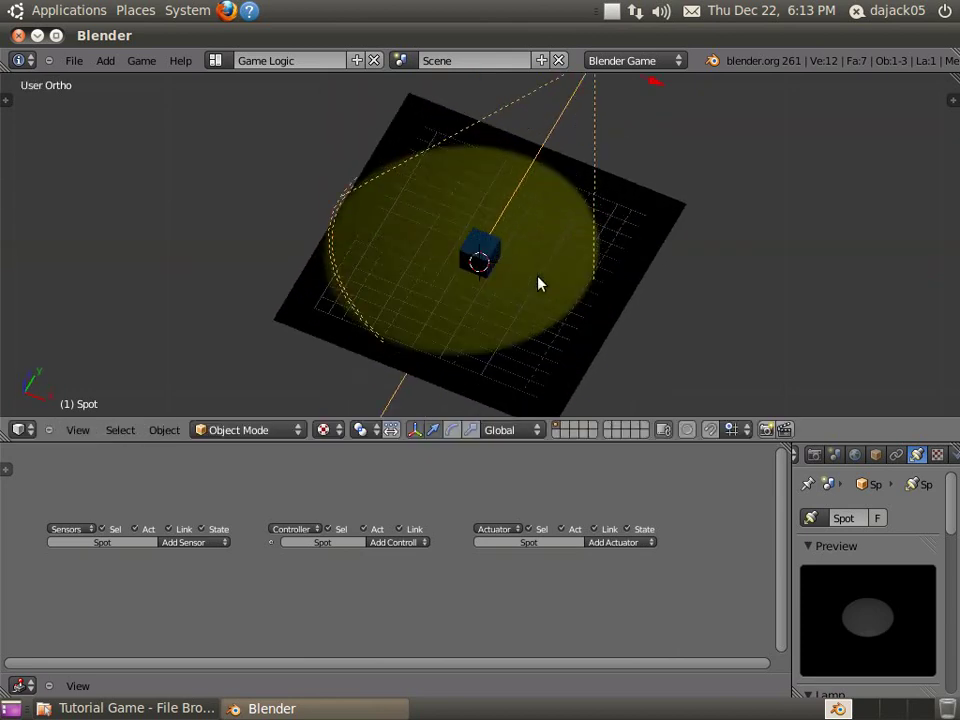
scroll(540, 283, down, 3)
Step: Push the lamp along its own axis to widen the light cone, then shift it sideways
key(g)
key(z)
key(z)
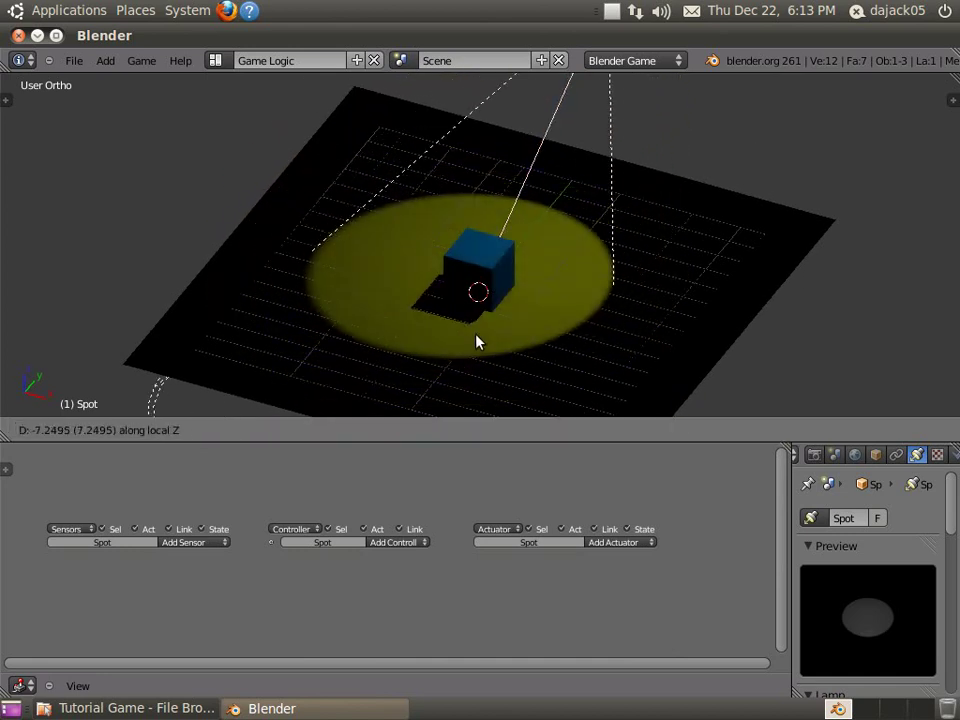
click(482, 317)
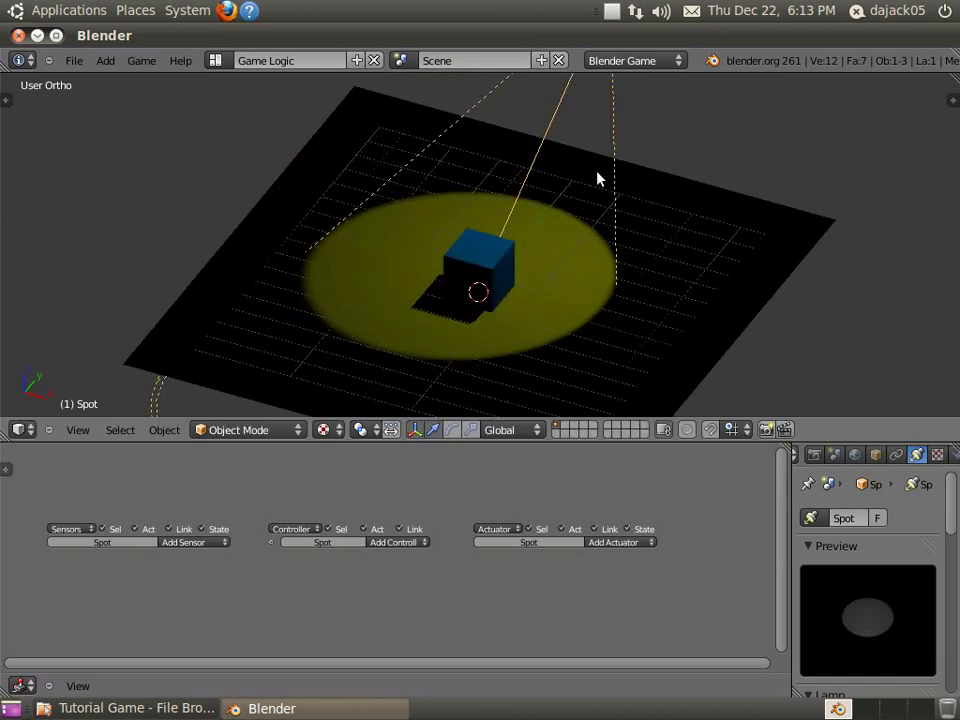
key(g)
click(748, 233)
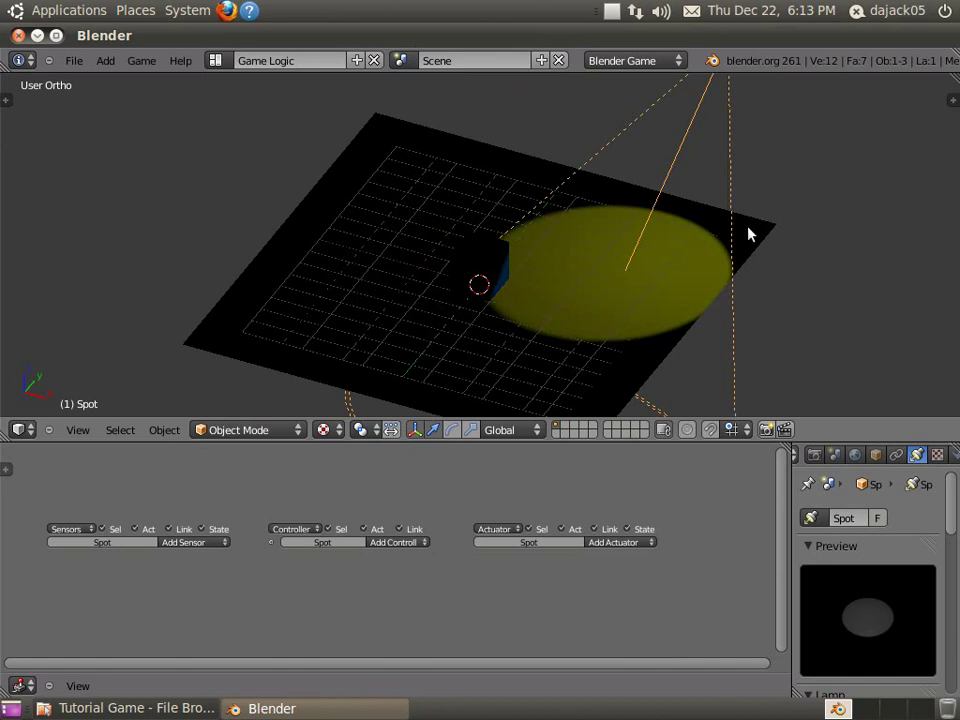
Step: Re-aim and reposition the lamp so its pool of light covers the cube
key(r)
key(r)
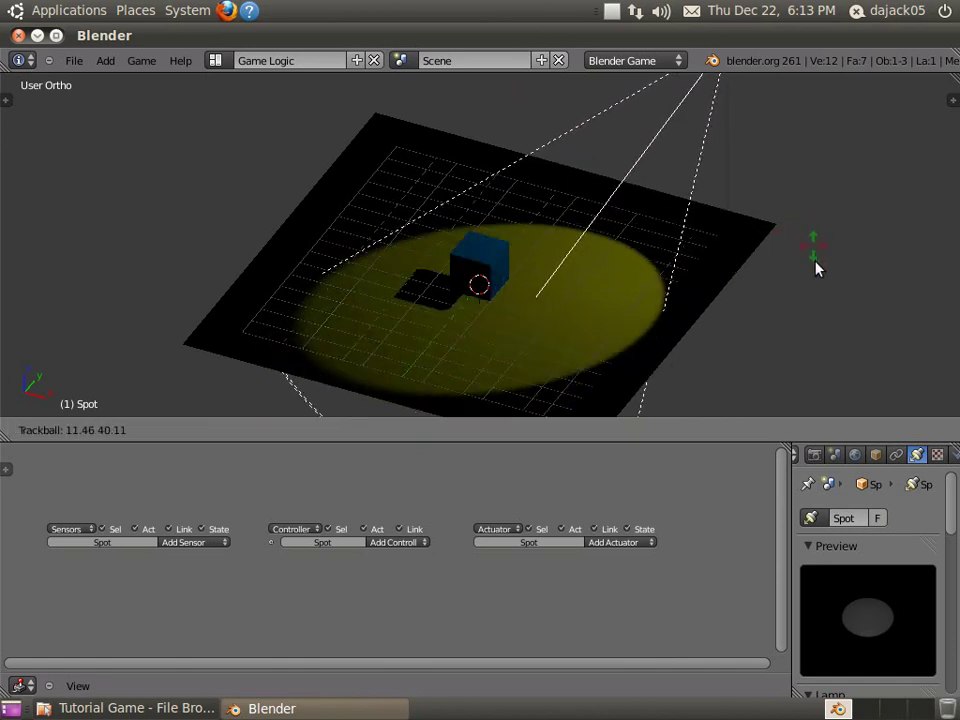
click(835, 262)
key(g)
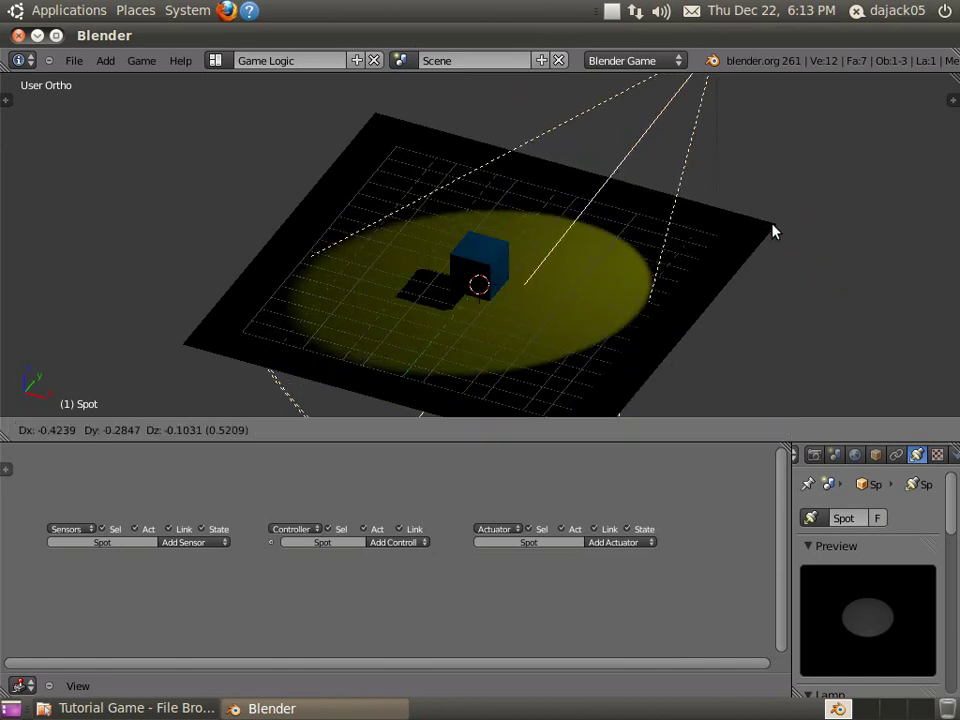
click(711, 266)
middle_drag(649, 206, 512, 294)
scroll(512, 292, up, 2)
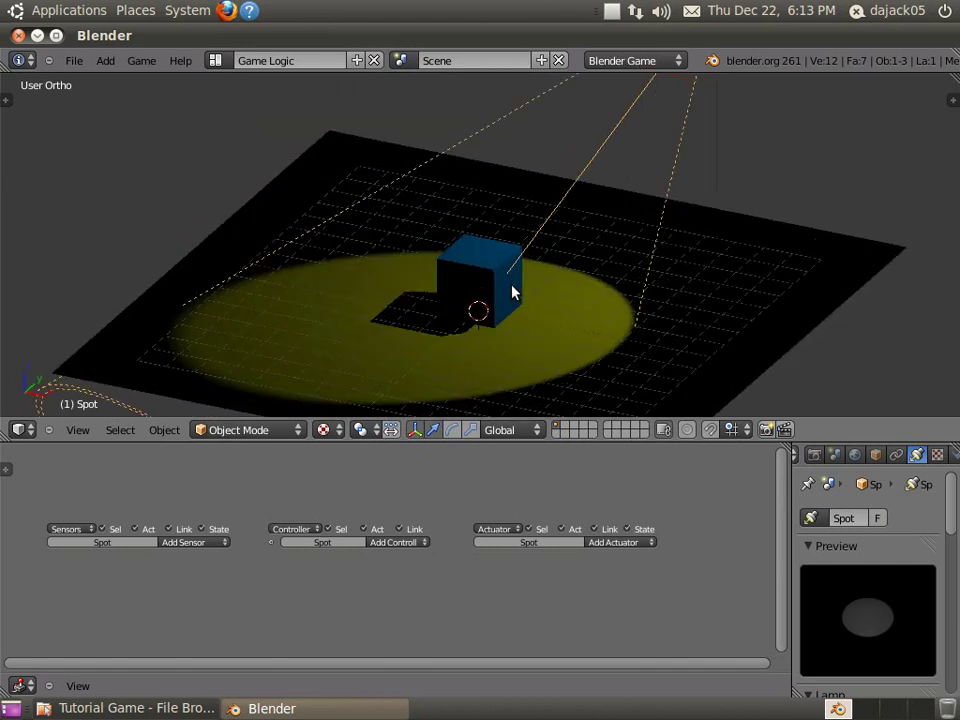
scroll(470, 307, up, 2)
scroll(582, 249, down, 3)
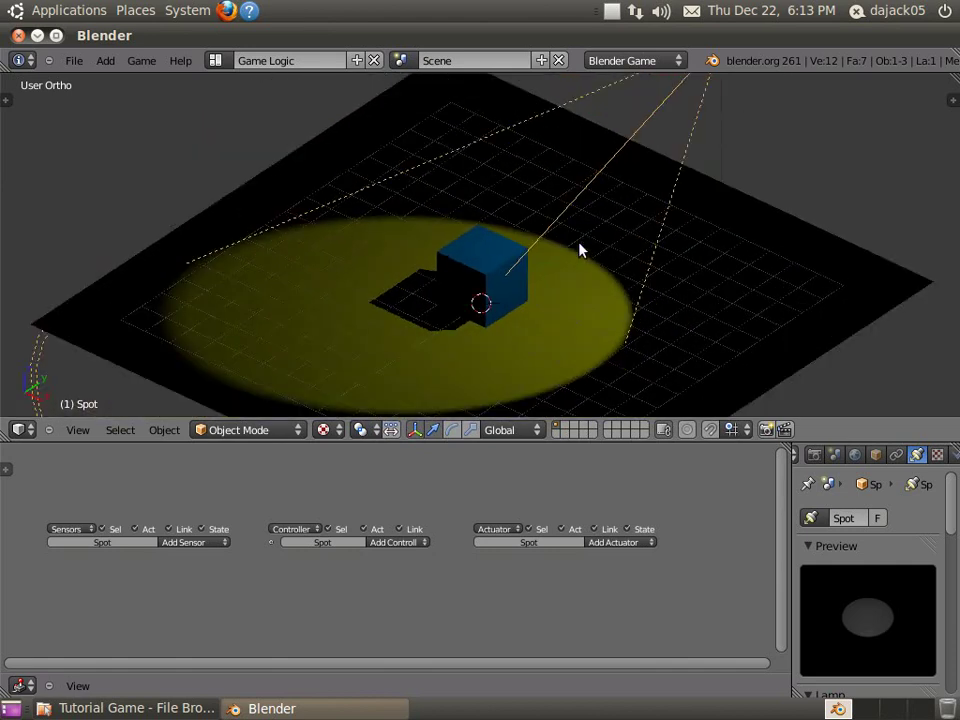
Step: Select the cube and add an Always sensor and a Motion actuator
right_click(462, 285)
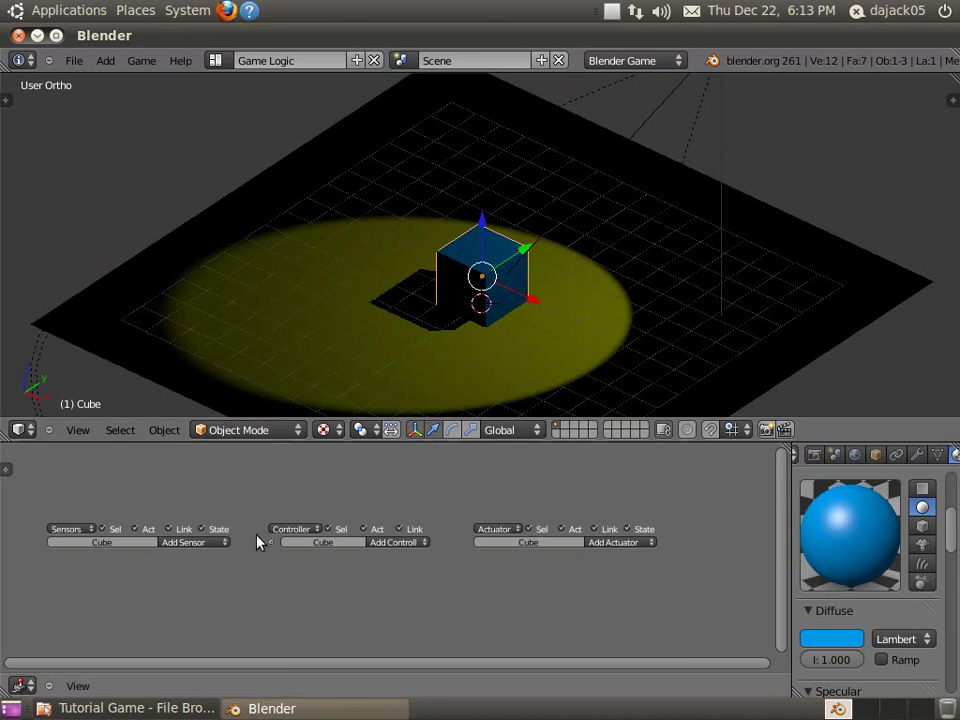
click(223, 545)
click(210, 521)
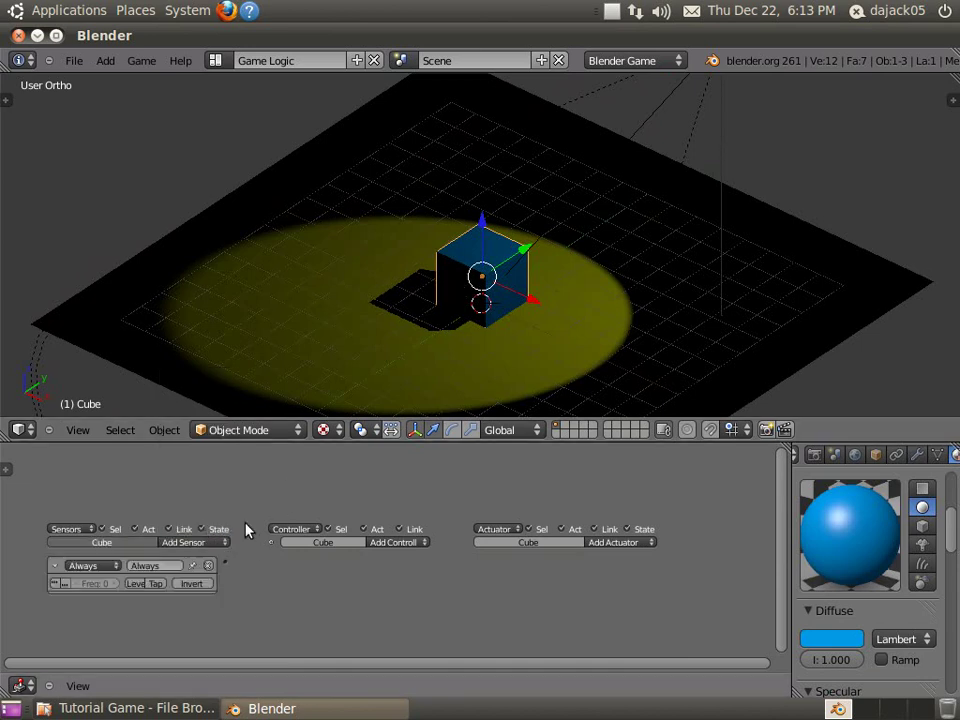
click(640, 542)
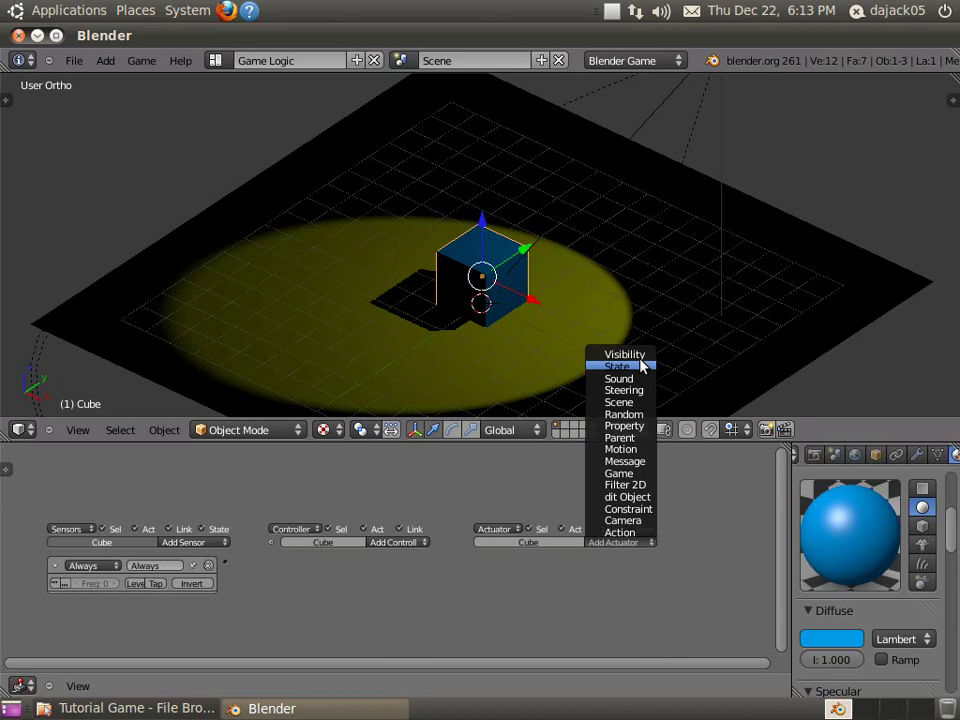
click(626, 449)
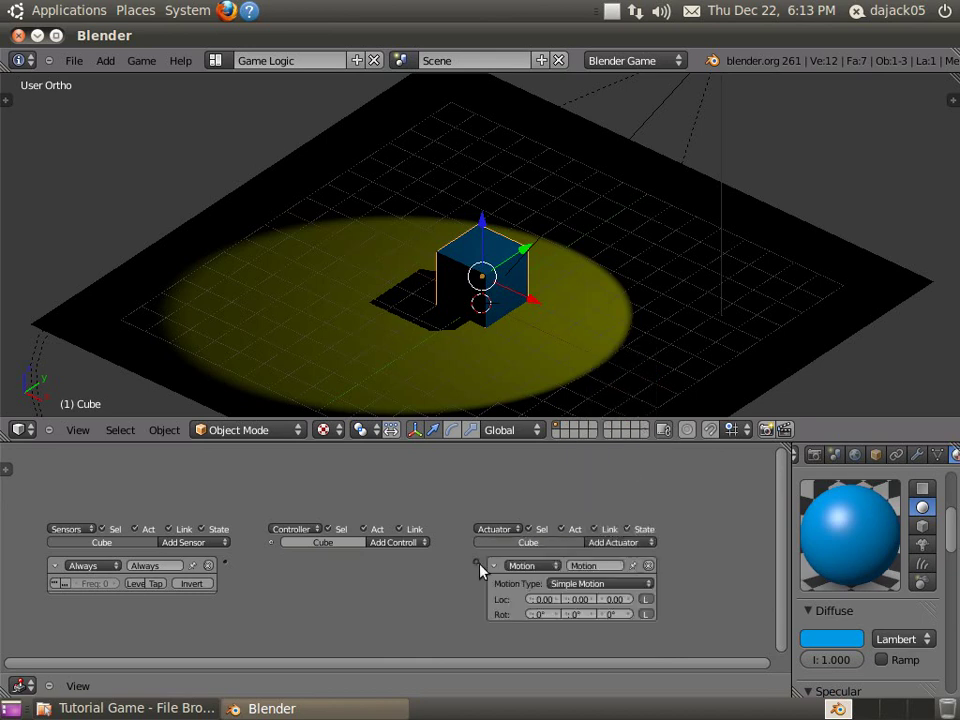
Step: Link the logic bricks, set Rot Z to 1°, and test-run the game
drag(476, 563, 224, 564)
click(629, 614)
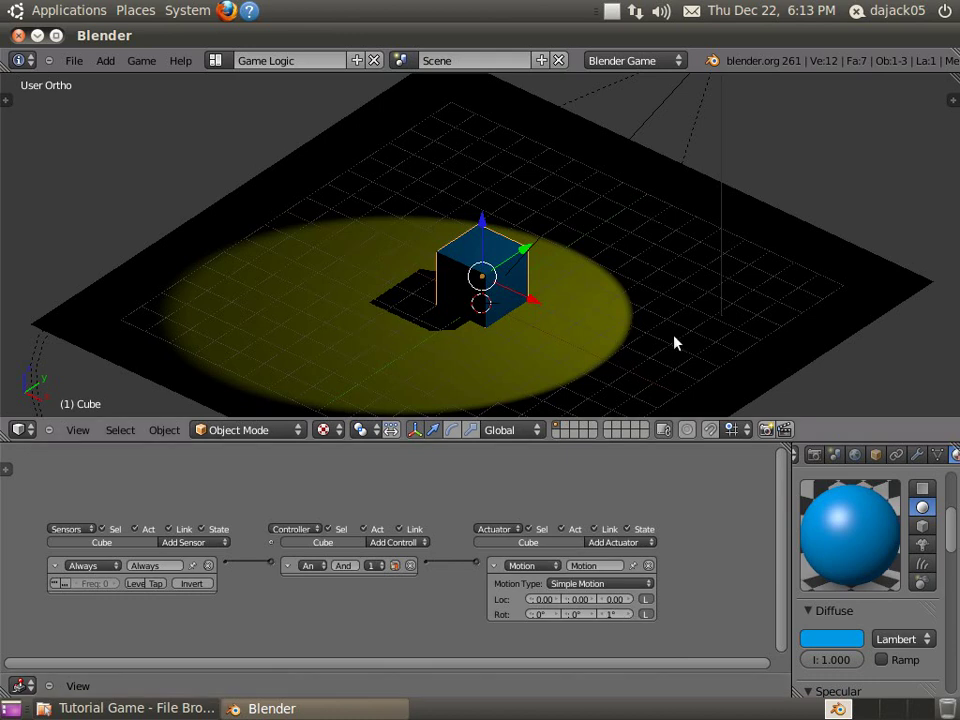
key(p)
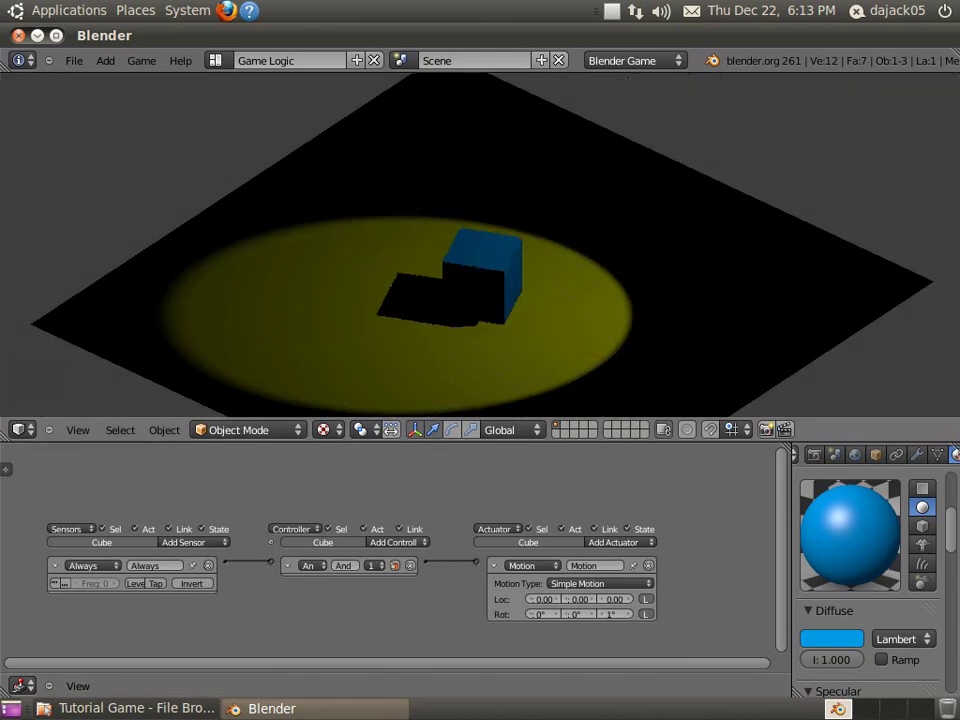
key(Escape)
scroll(724, 332, down, 3)
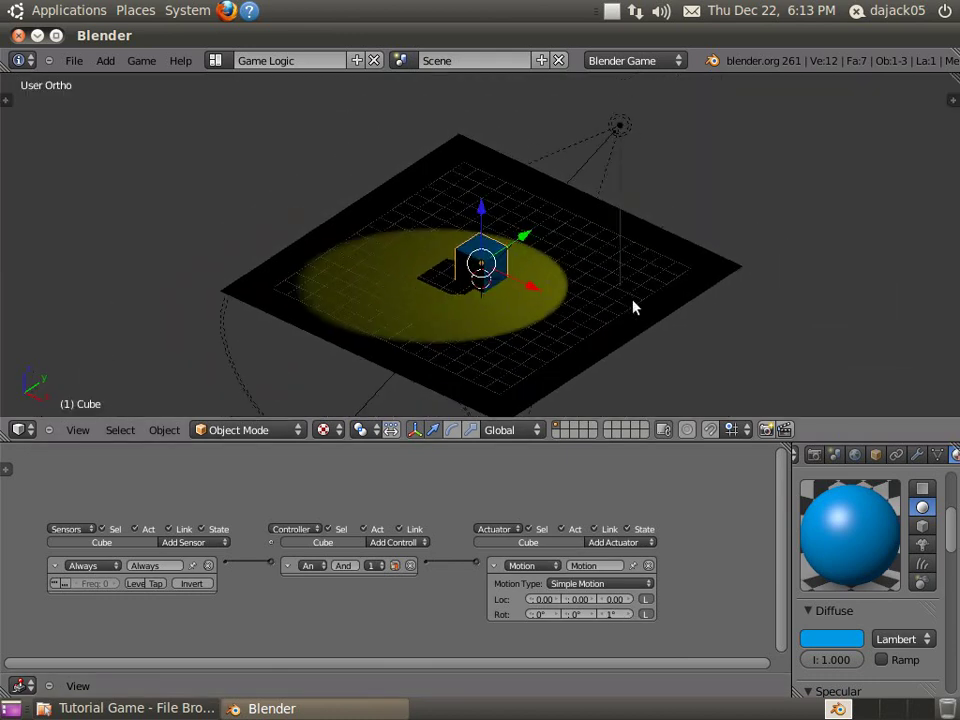
Step: Add a camera, slide it along global X, and look through it
key(shift+a)
click(617, 280)
key(g)
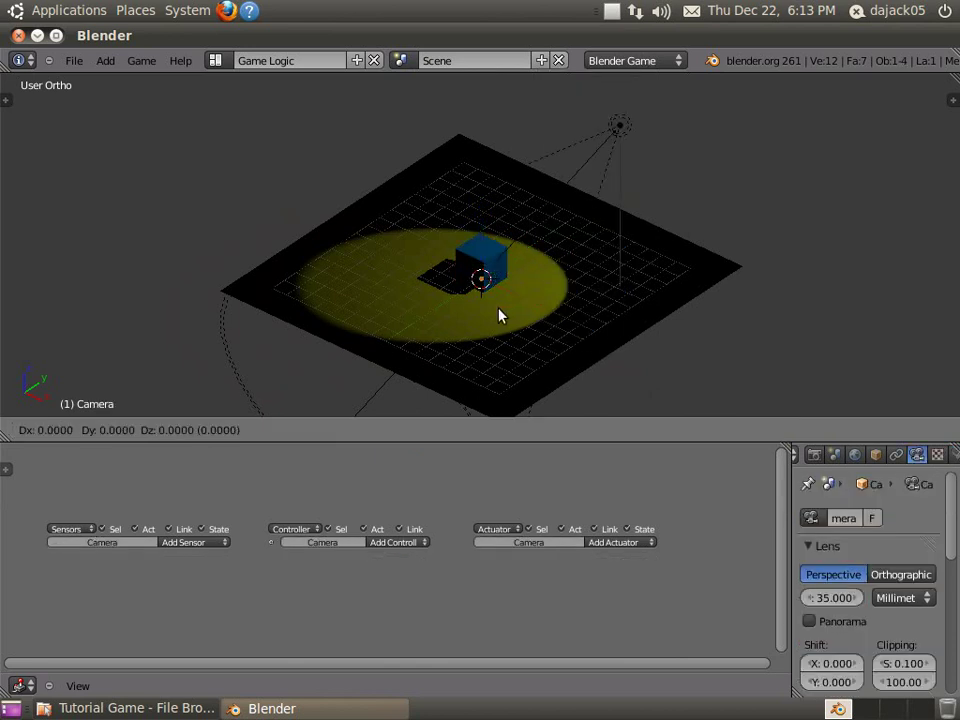
key(z)
key(z)
key(Escape)
key(g)
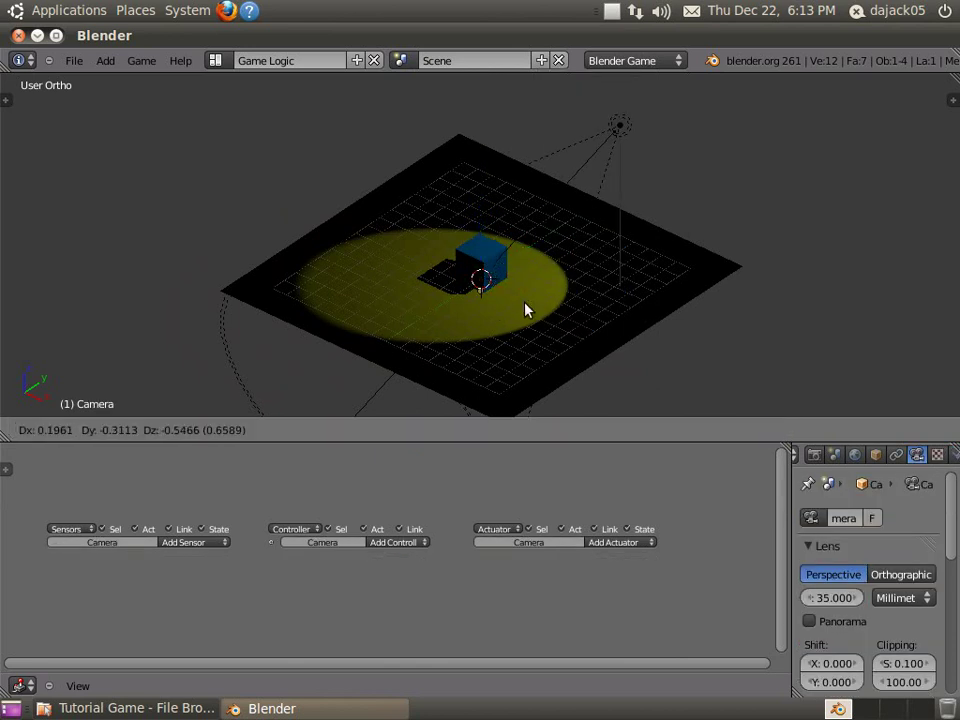
key(x)
key(x)
key(x)
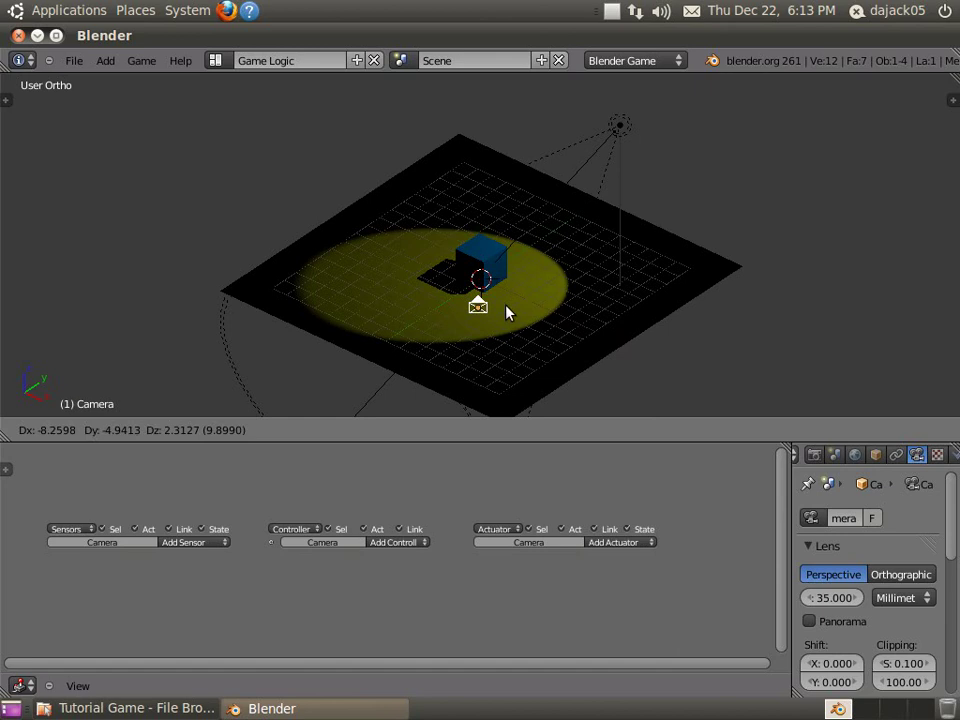
click(500, 280)
key(KP_0)
Step: Raise the camera along Z and pull it back along its viewing axis to frame the cube
key(g)
key(z)
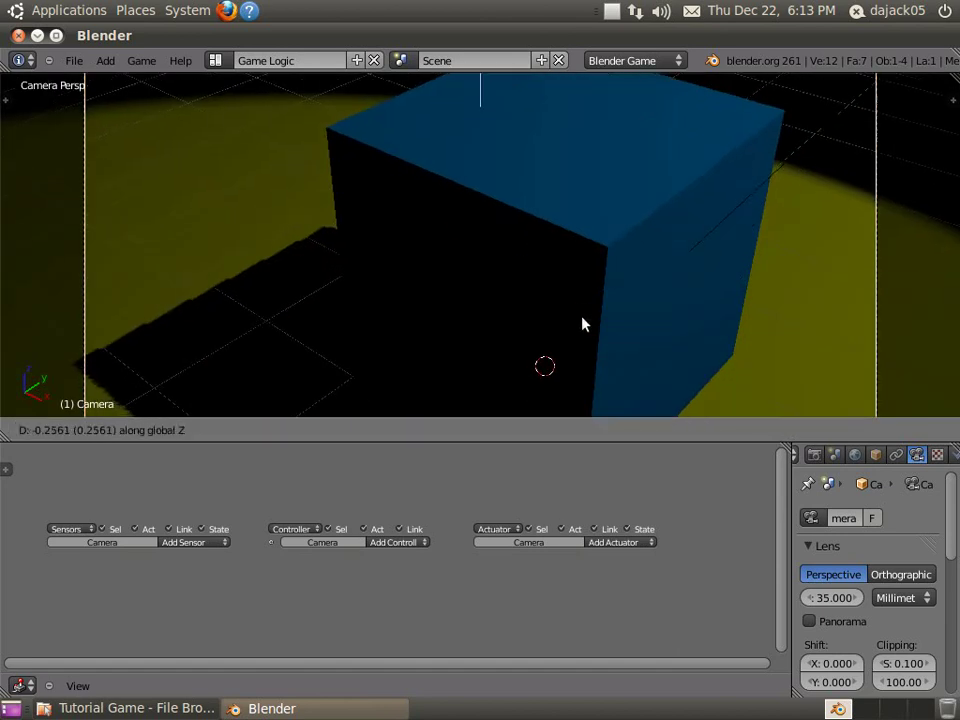
click(615, 437)
scroll(602, 234, down, 4)
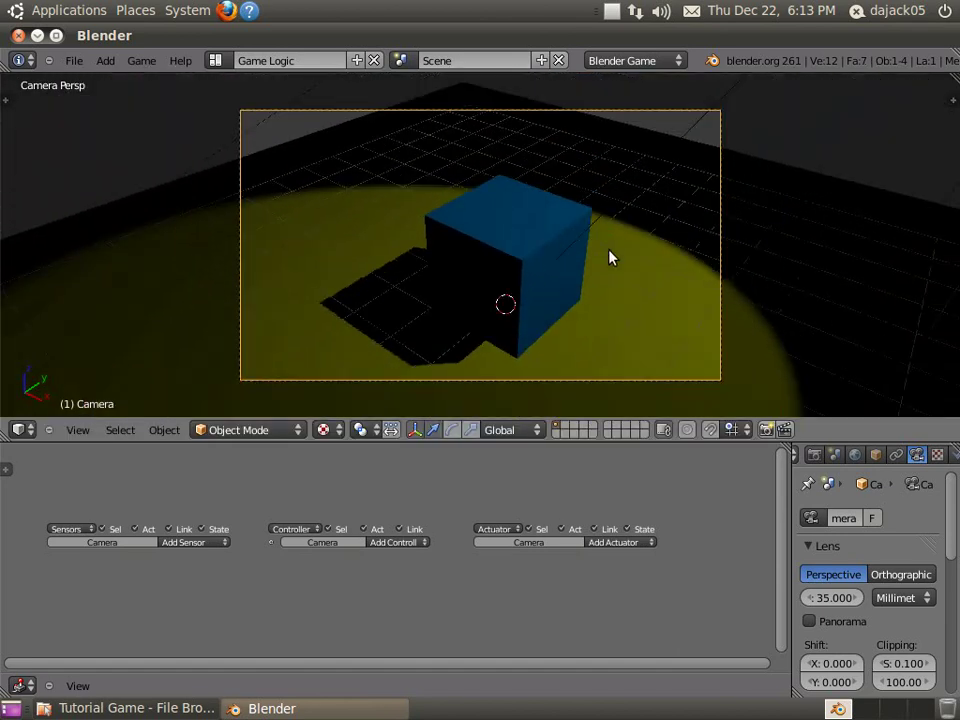
key(g)
key(z)
key(z)
click(637, 383)
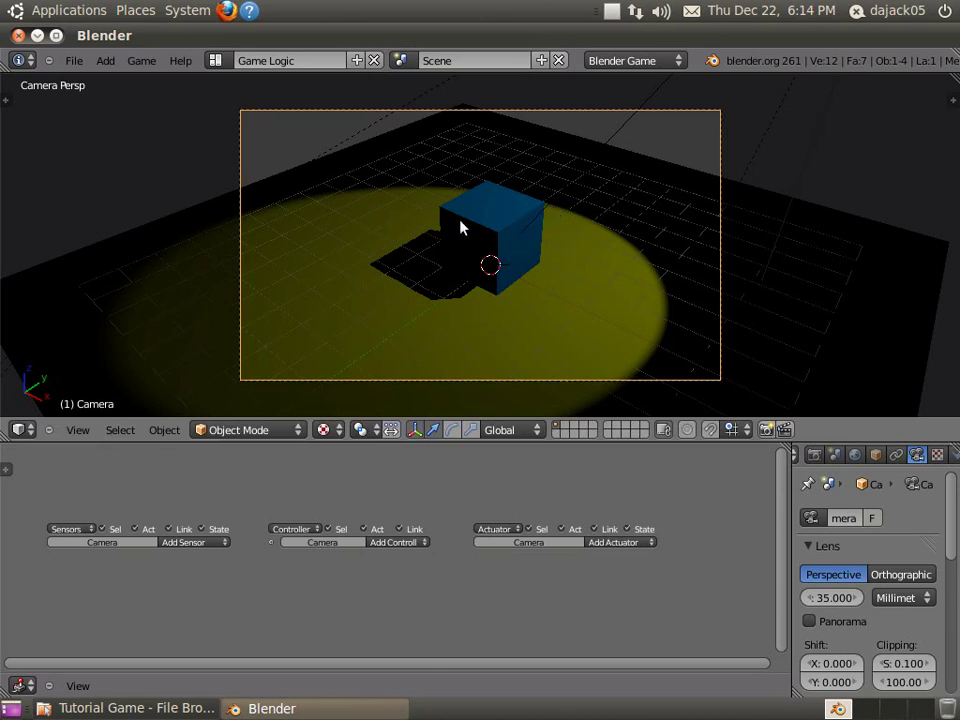
scroll(498, 210, up, 3)
Step: Select the cube and bring its logic bricks into view in the Logic Editor
right_click(495, 218)
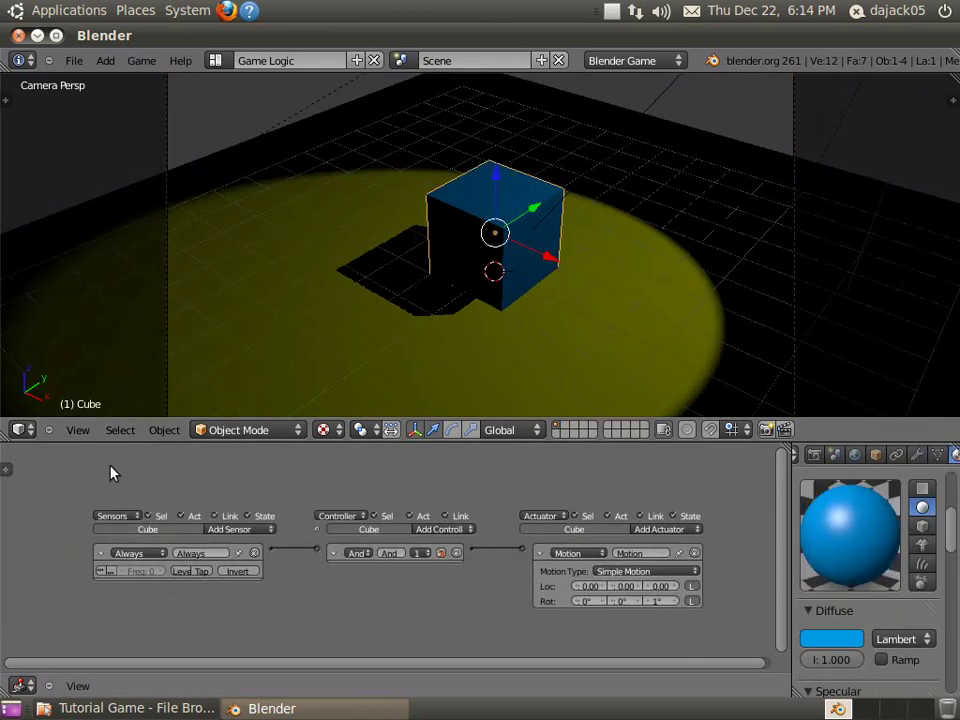
click(36, 685)
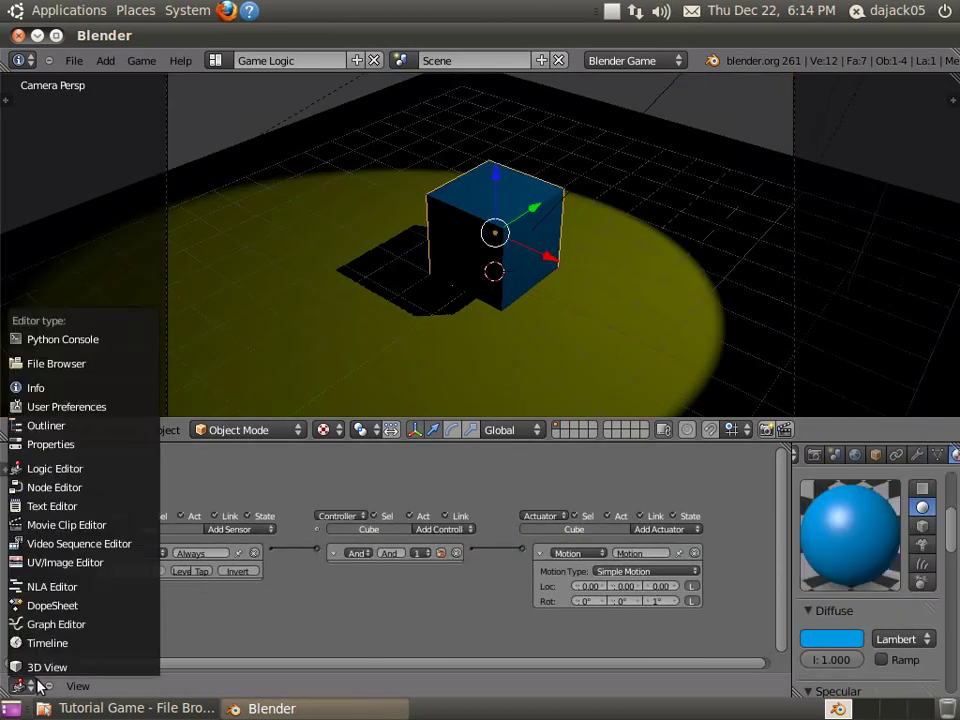
click(38, 468)
middle_drag(321, 613, 272, 587)
scroll(321, 563, up, 2)
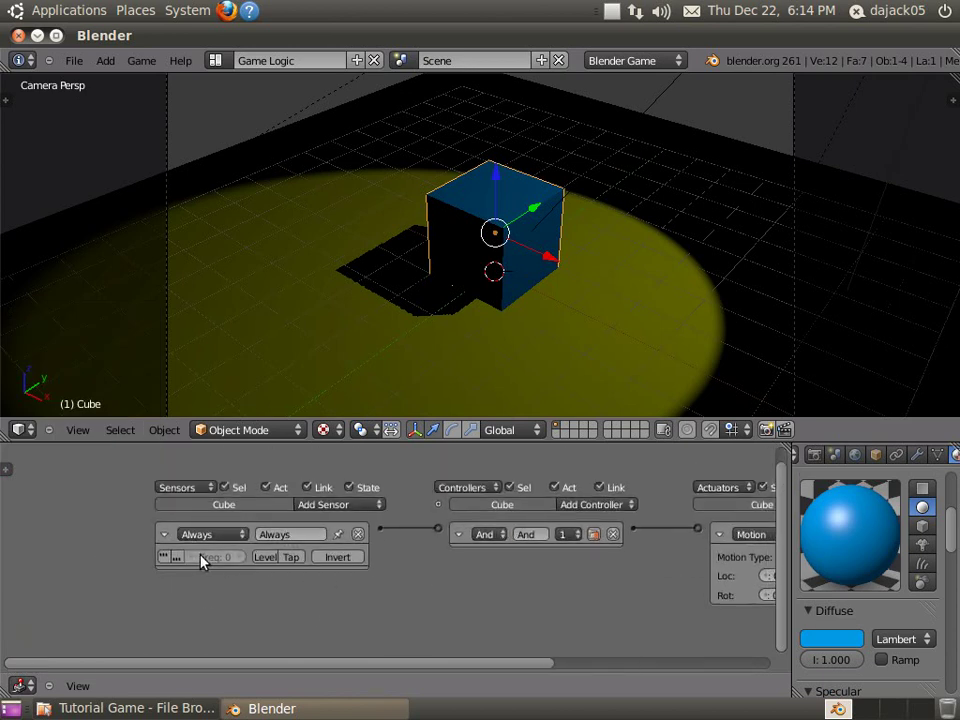
ctrl+scroll(633, 598, down, 5)
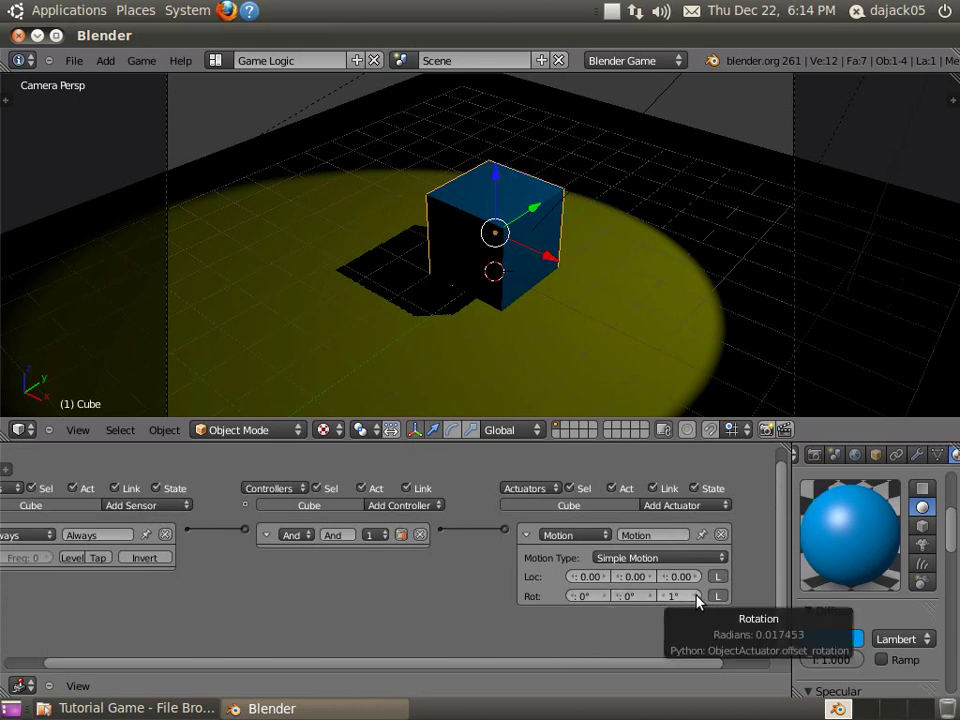
Step: Test-run the game preview twice with P, stopping it each time
key(p)
key(Escape)
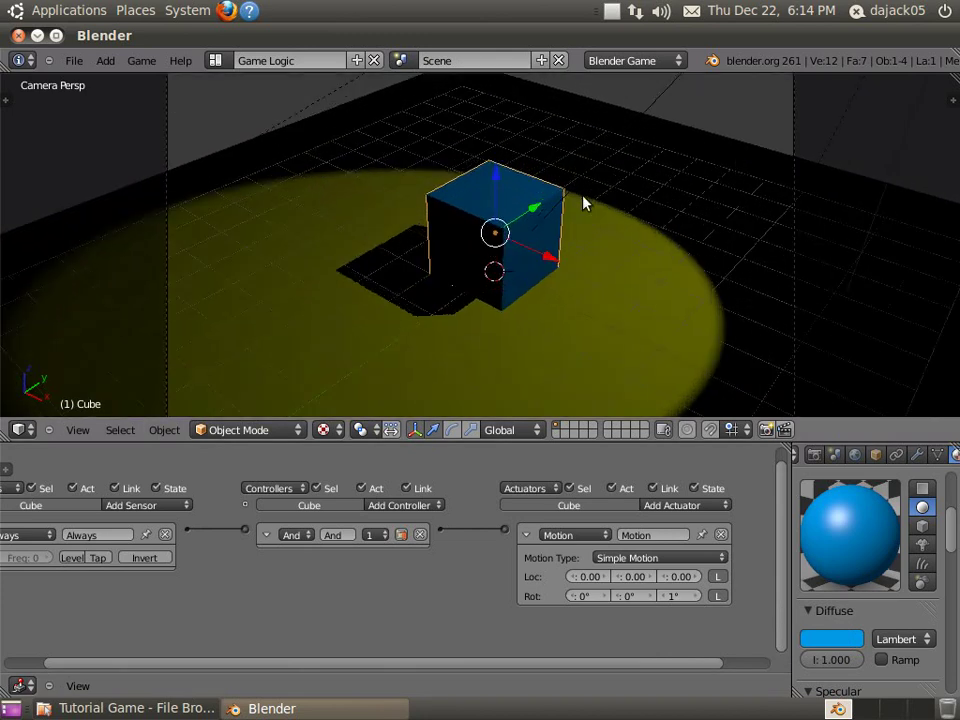
key(p)
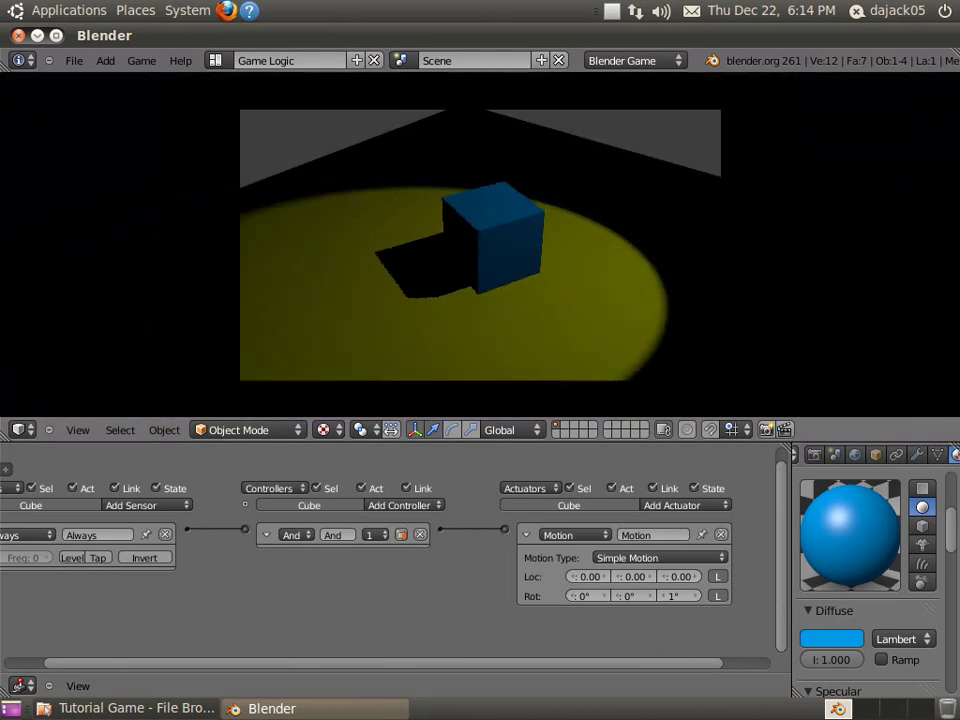
key(Escape)
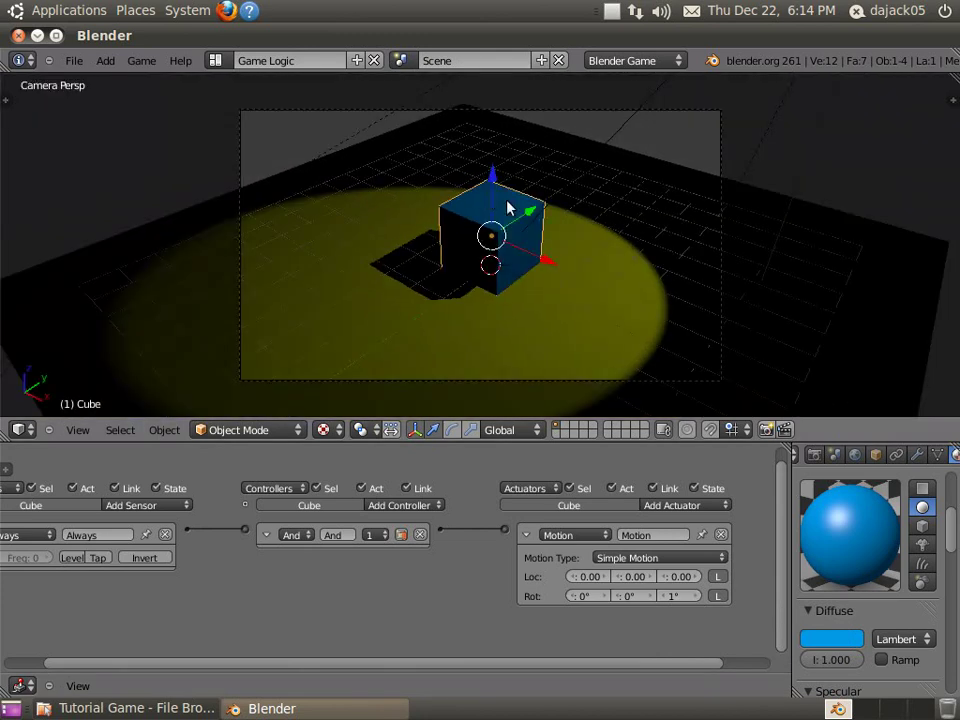
Step: Set the spot lamp's Energy to 3, then select the ground plane
right_click(583, 169)
scroll(880, 620, down, 5)
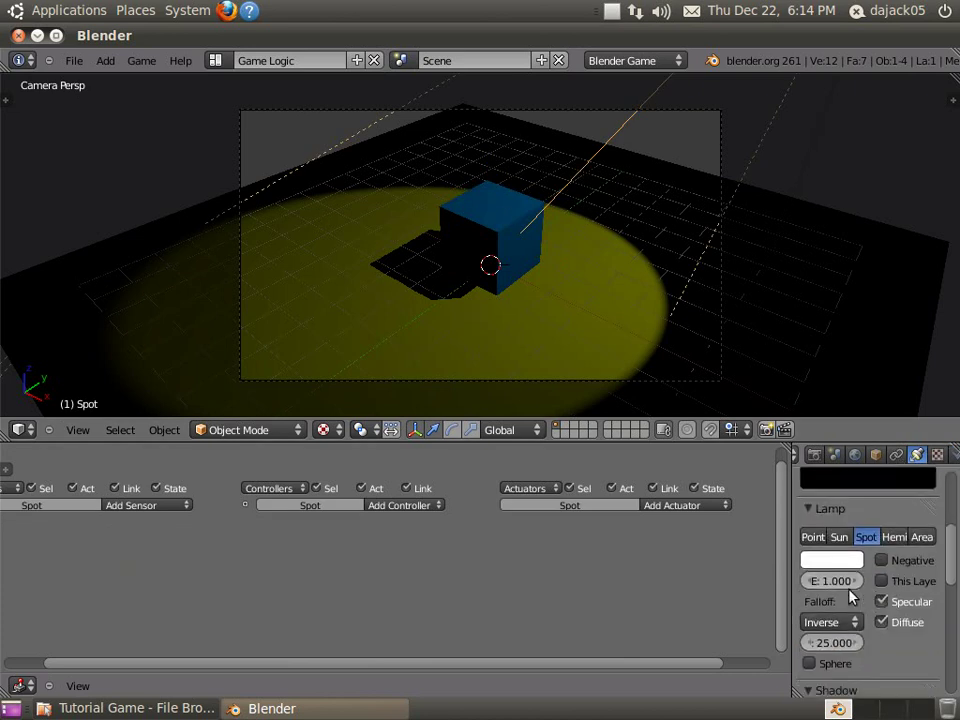
click(831, 581)
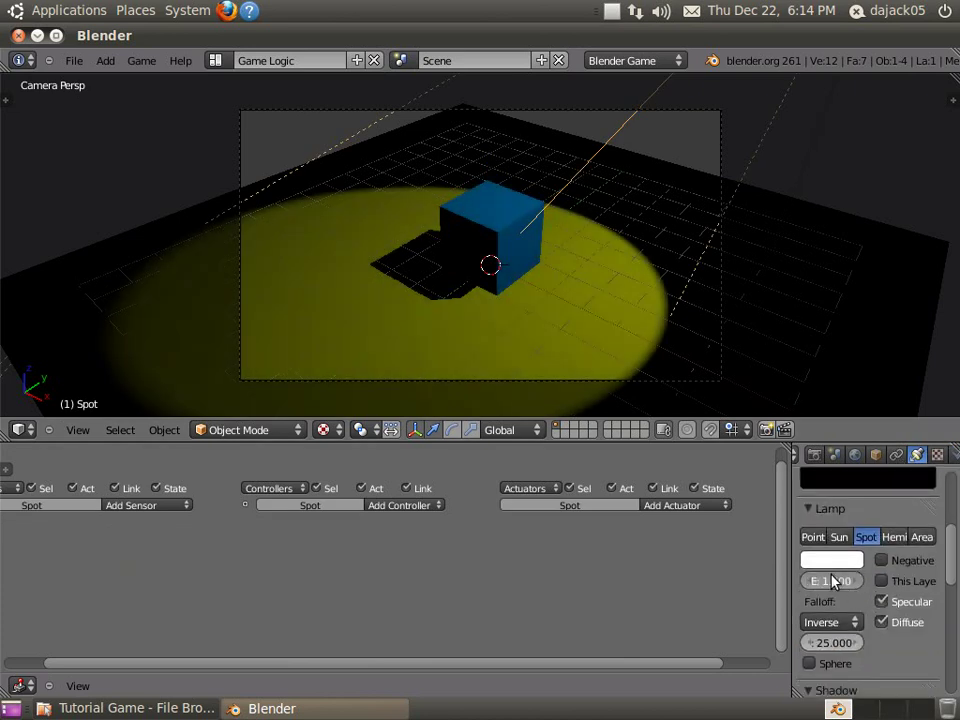
text(3)
key(Return)
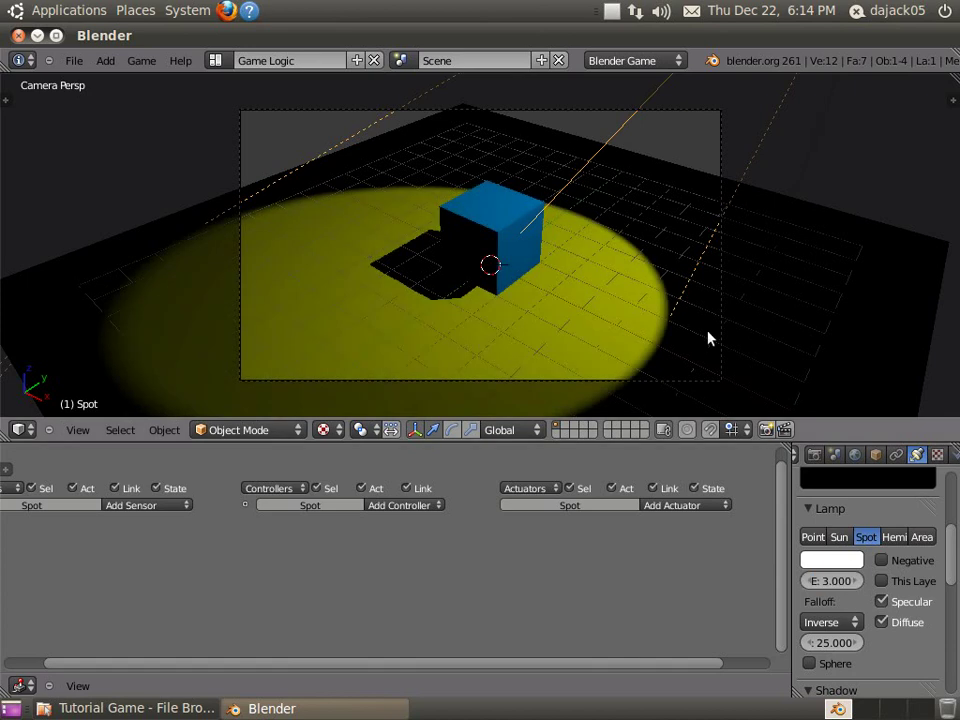
right_click(317, 208)
Step: Export the game as a Game Engine Runtime named 'game' in the Tutorial Game folder
click(77, 60)
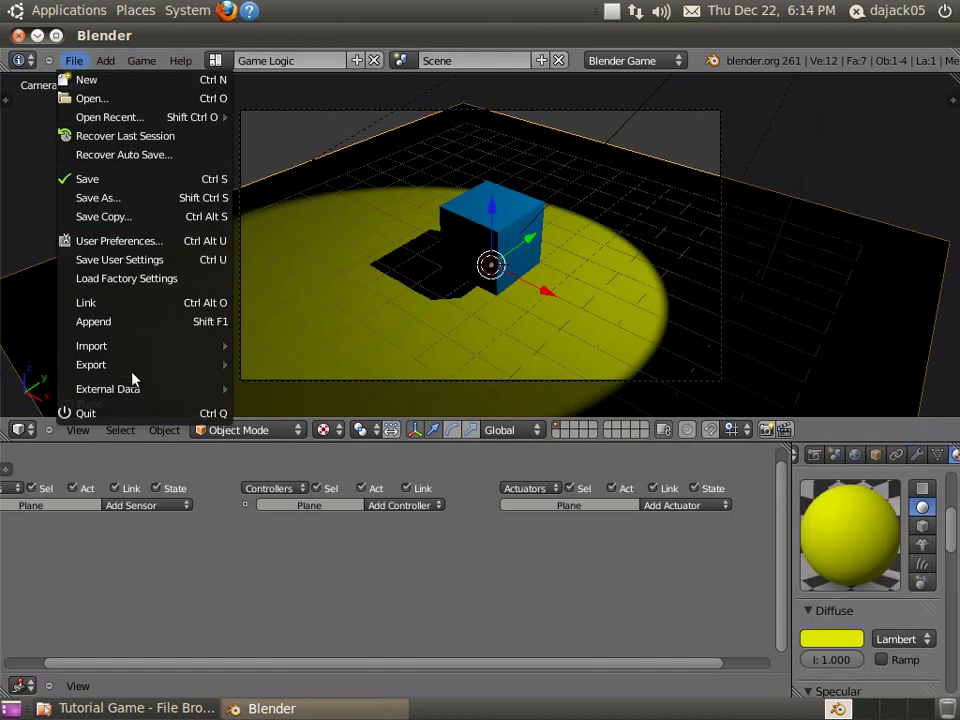
mouse_move(133, 366)
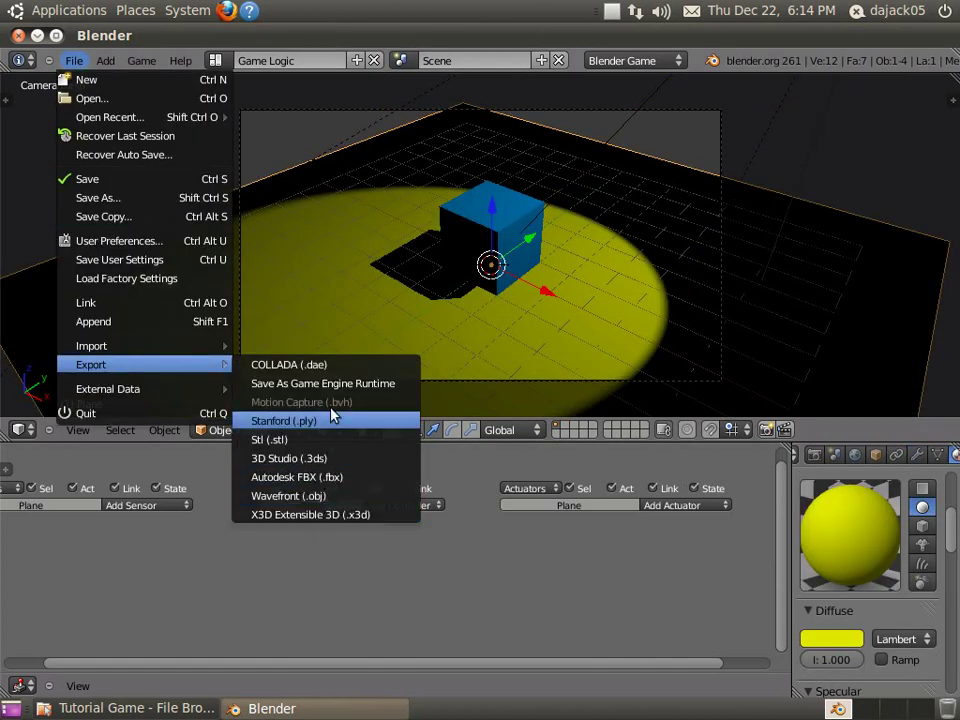
click(282, 386)
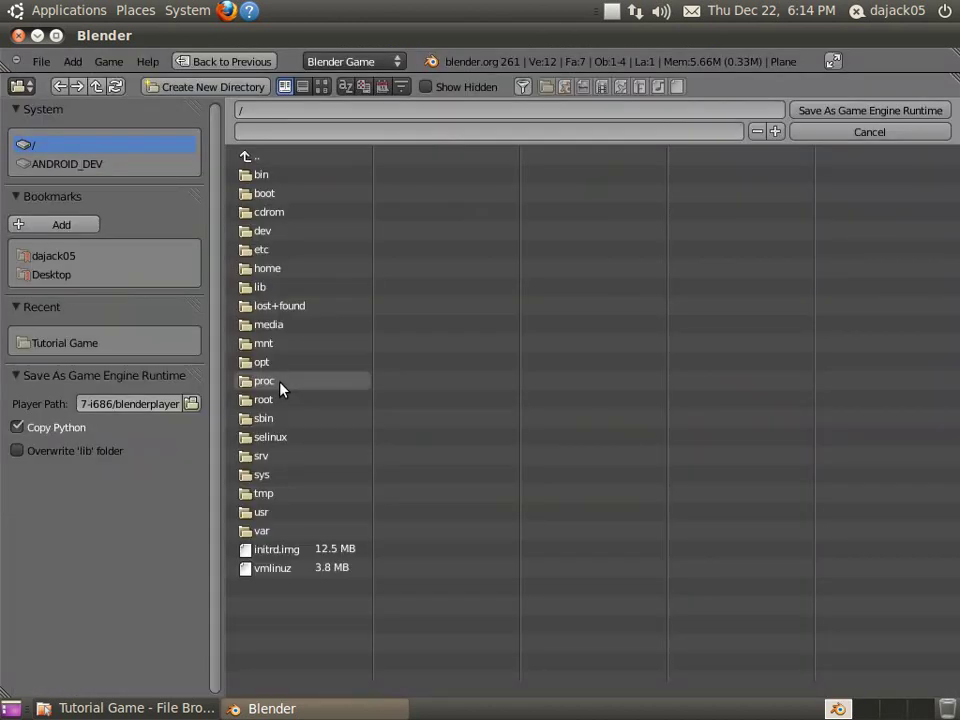
click(86, 343)
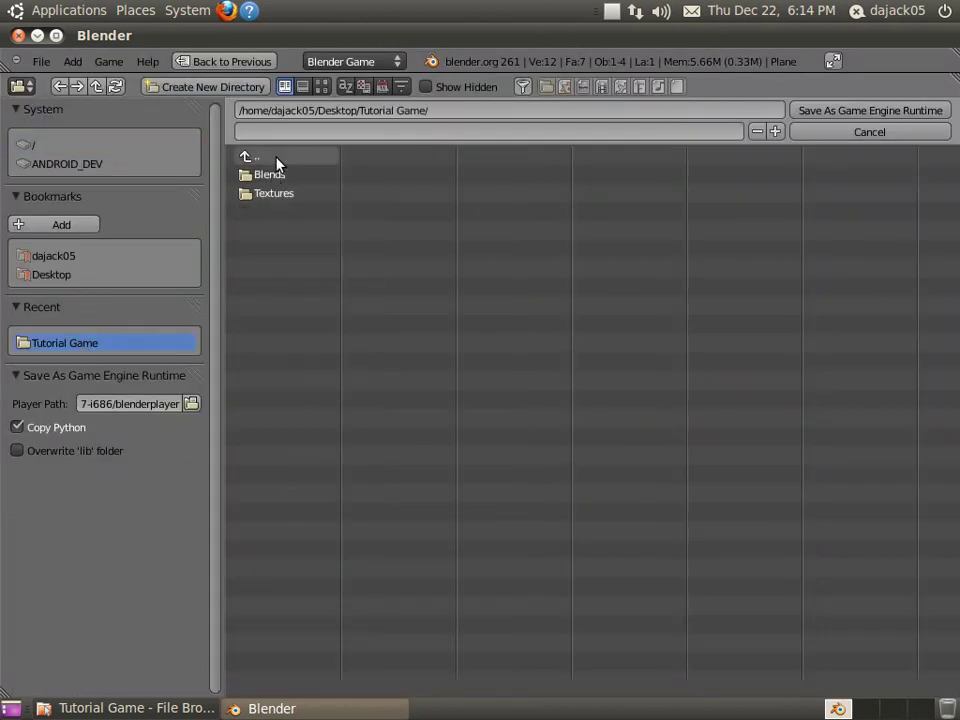
click(303, 130)
text(game)
key(Return)
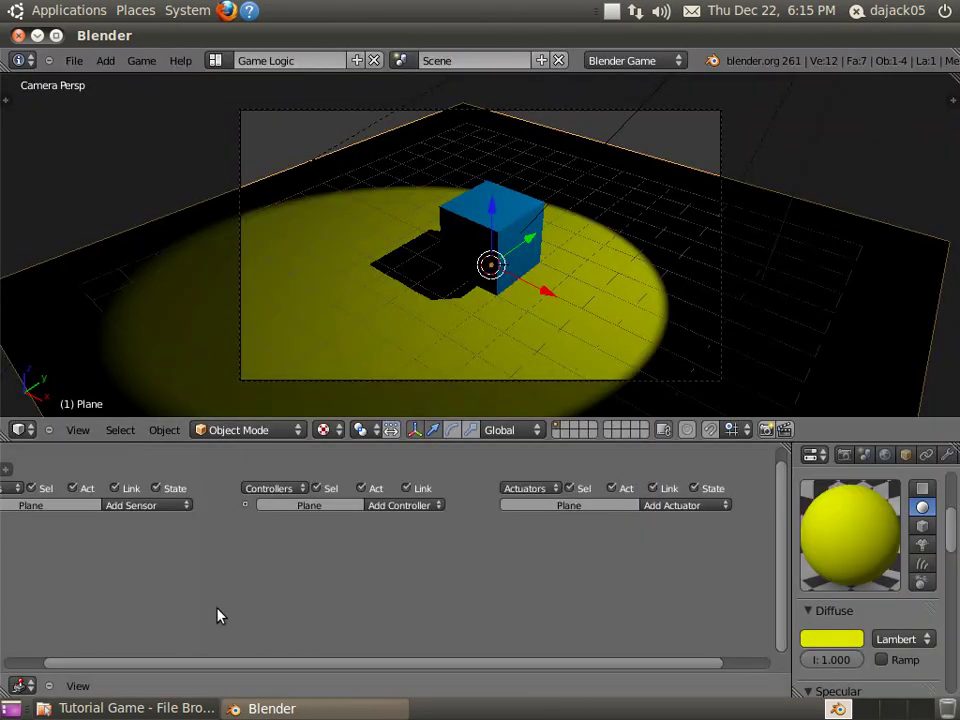
click(137, 708)
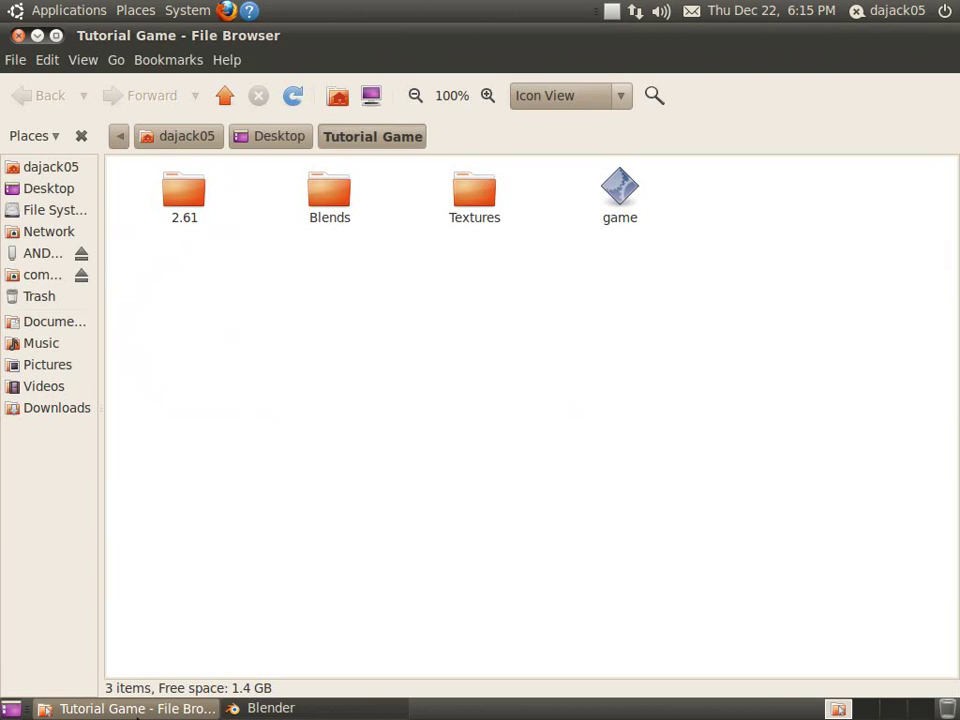
click(632, 208)
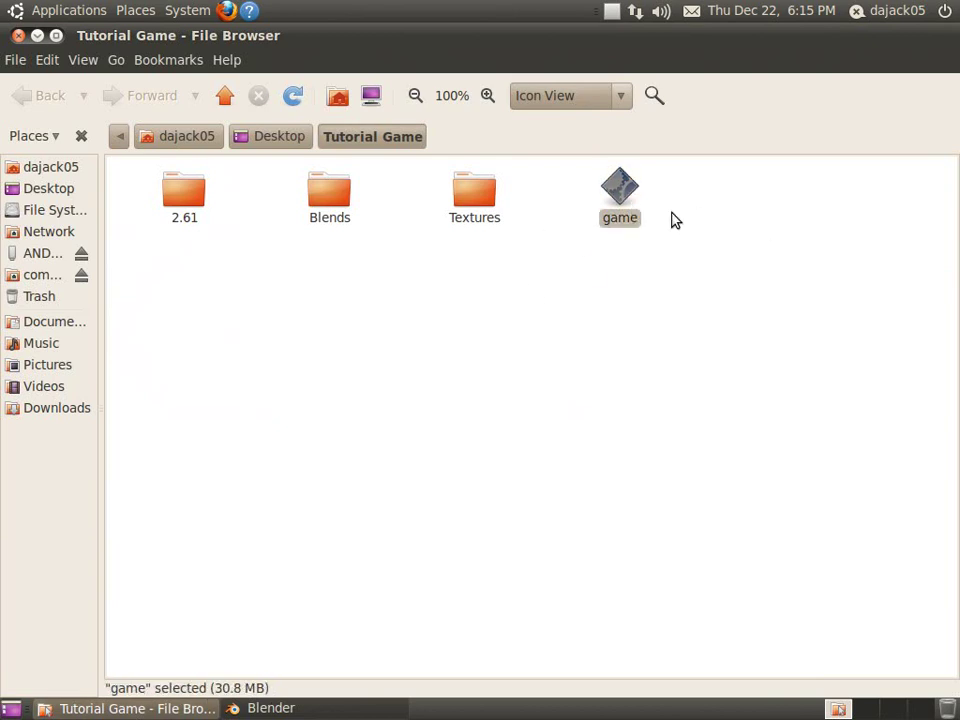
click(184, 205)
double_click(191, 195)
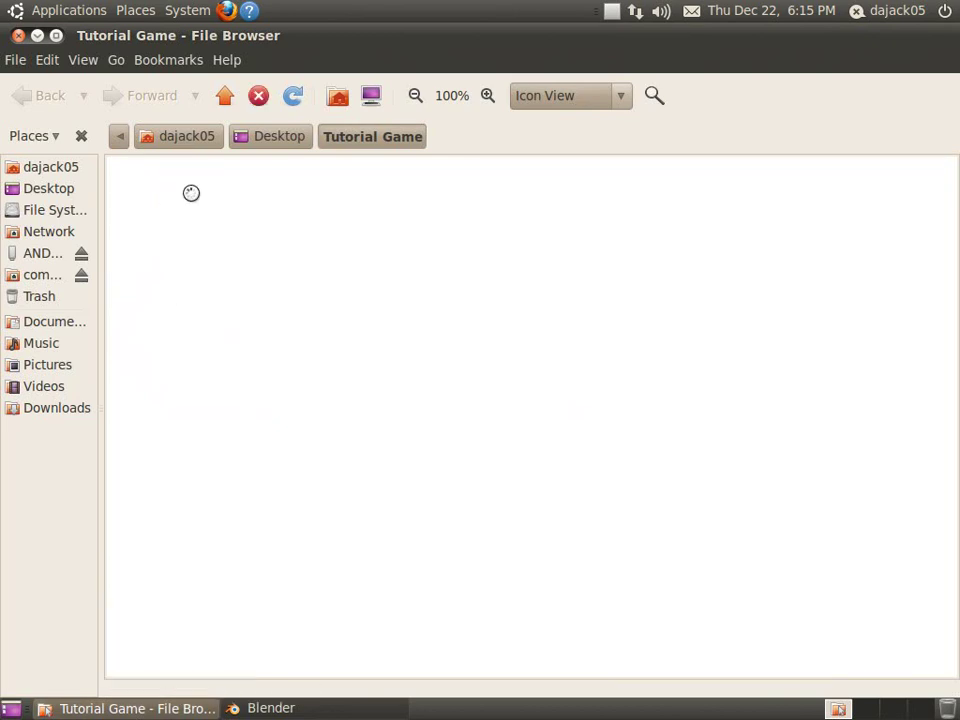
double_click(186, 195)
click(193, 208)
double_click(193, 208)
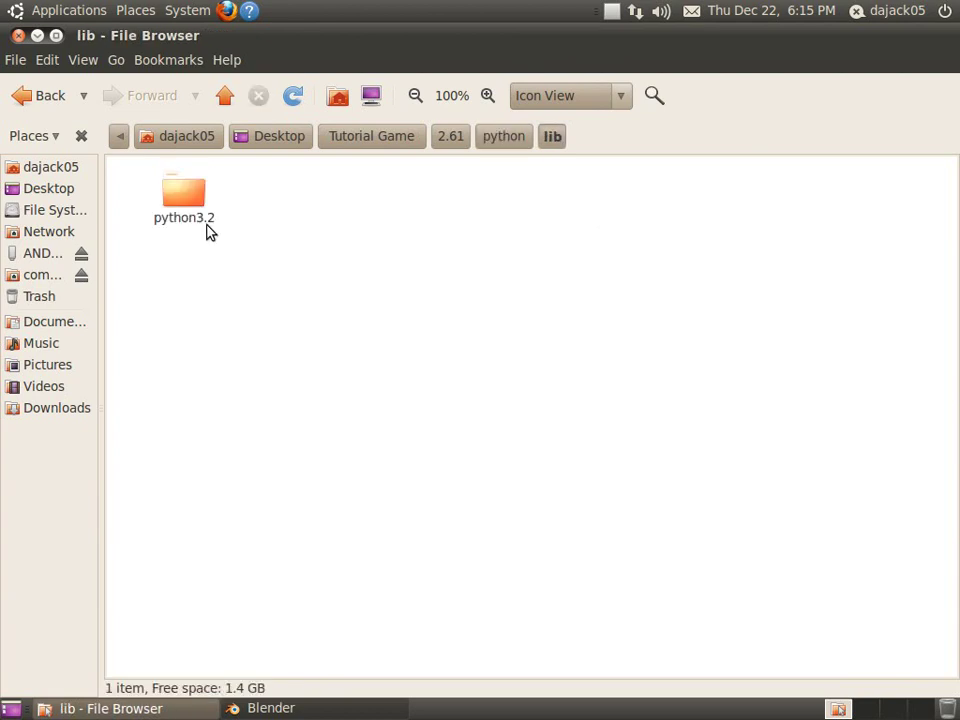
click(190, 226)
double_click(190, 226)
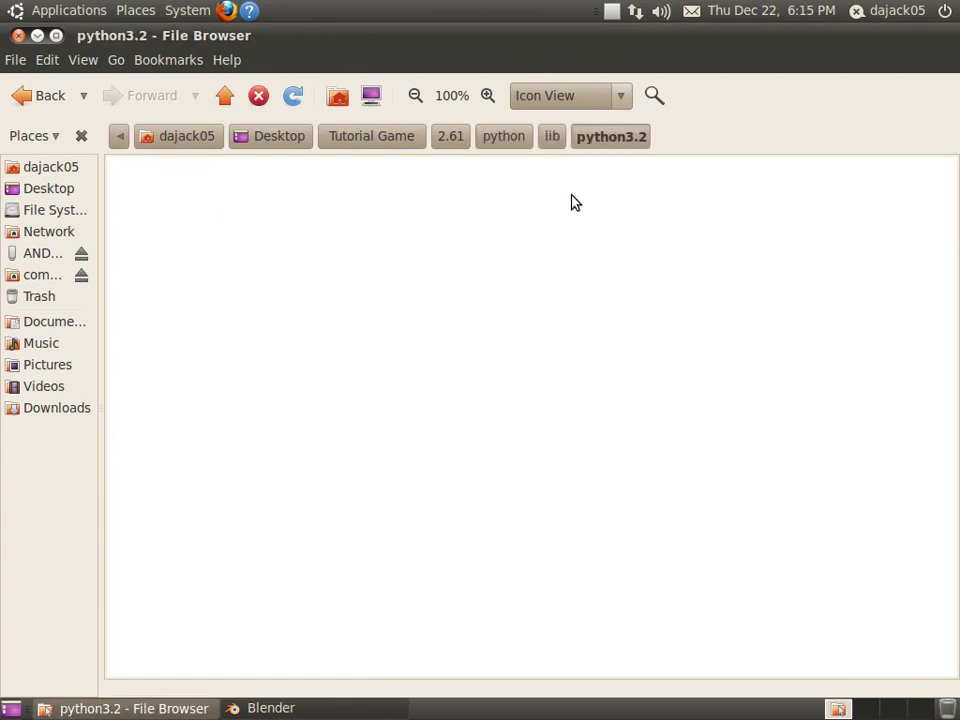
click(552, 137)
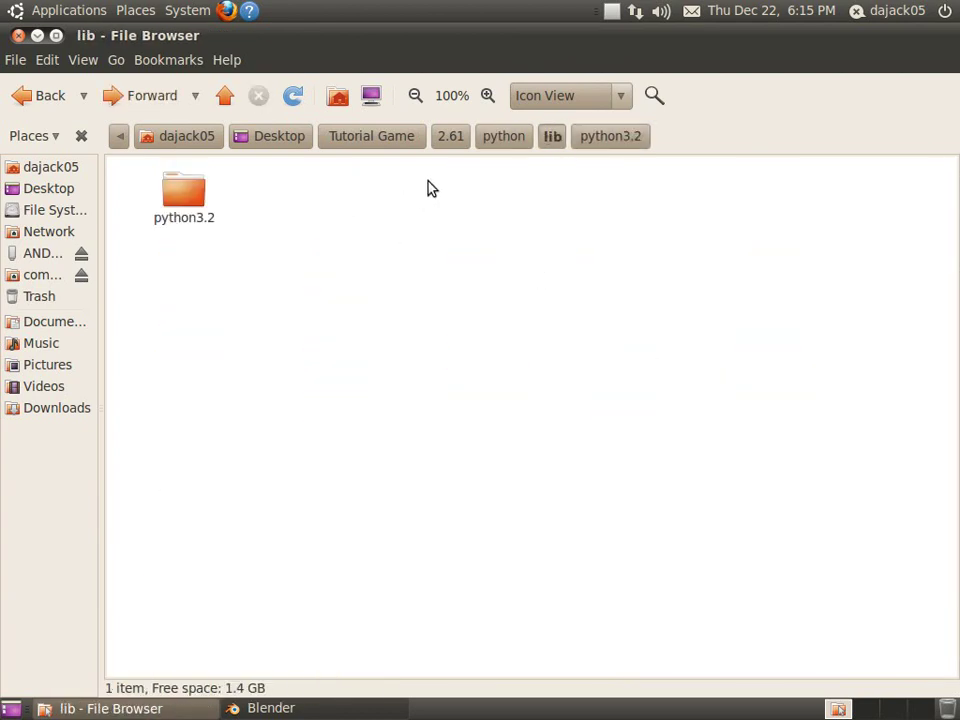
click(600, 140)
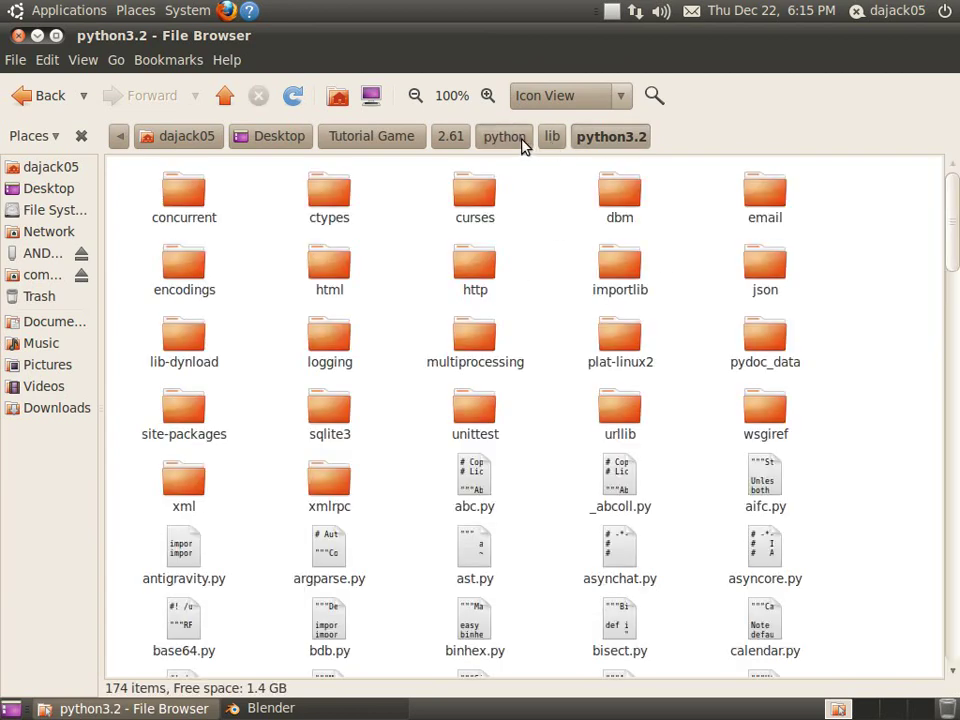
click(520, 142)
click(450, 137)
click(385, 139)
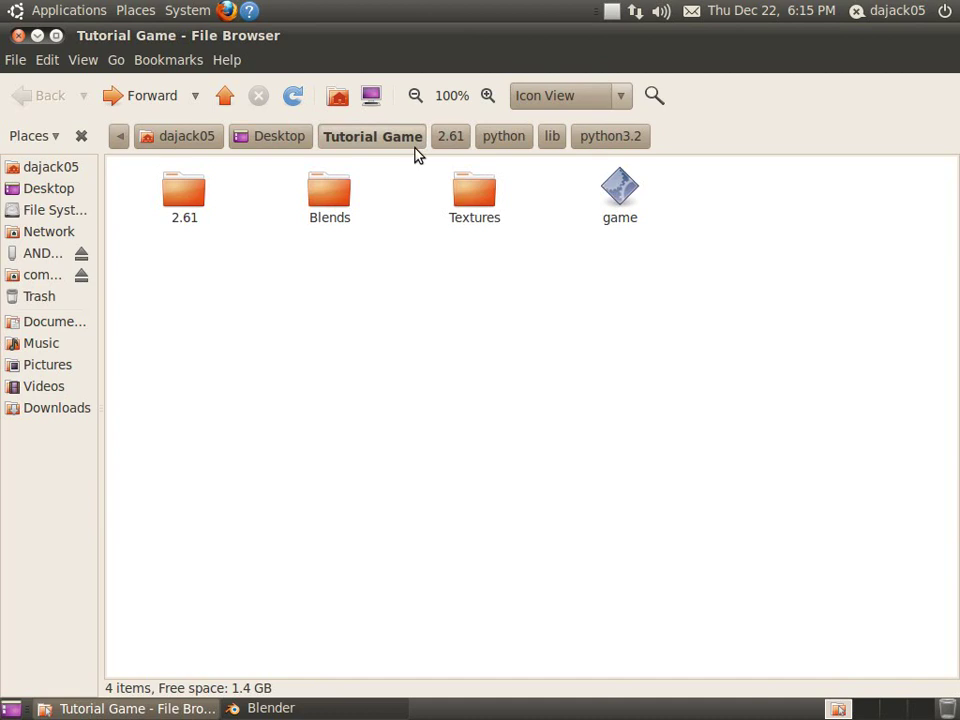
click(628, 206)
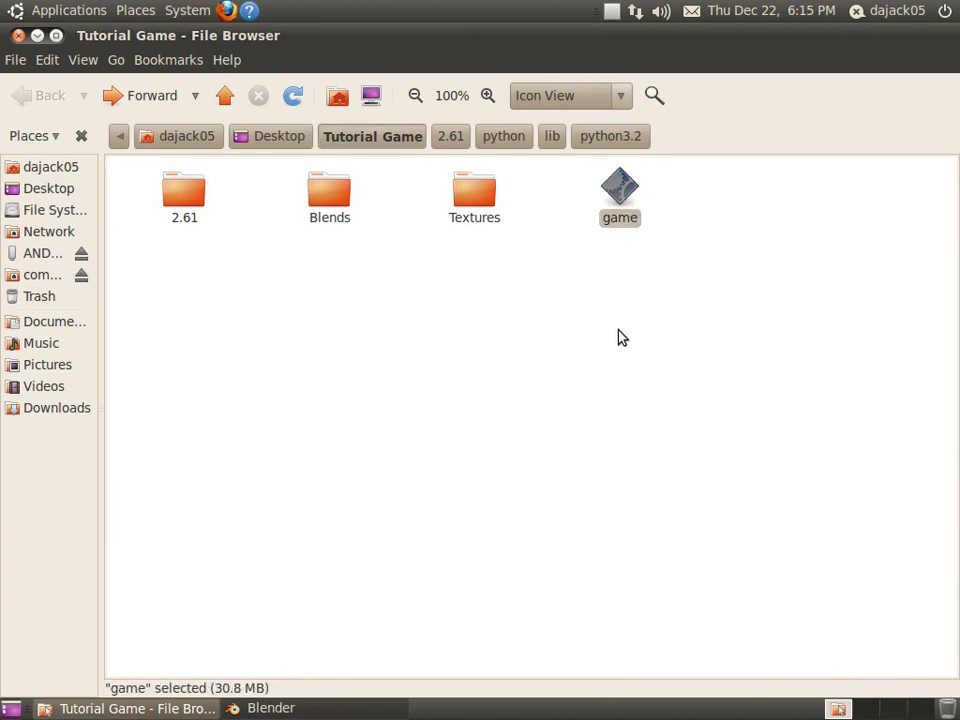
Step: Launch the exported game runtime and close its window
double_click(620, 185)
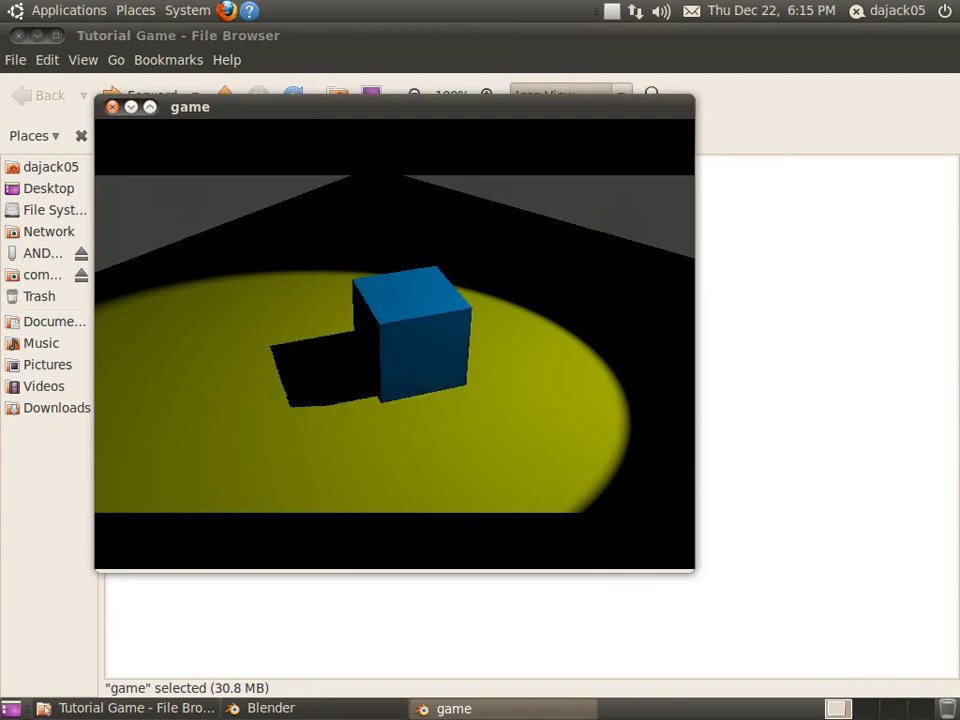
drag(253, 118, 392, 168)
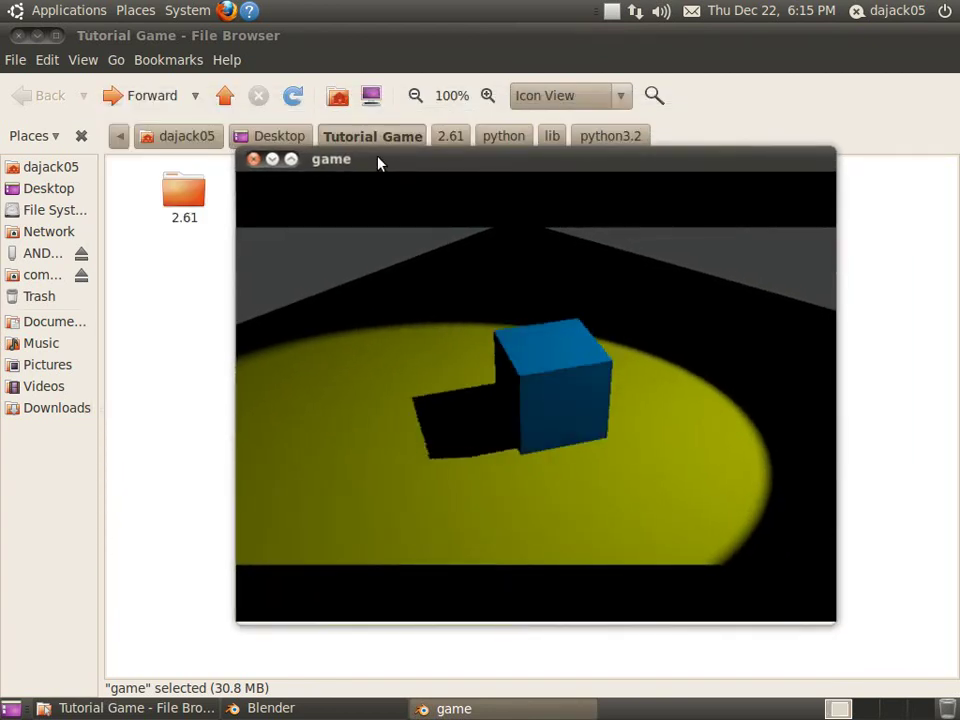
click(254, 160)
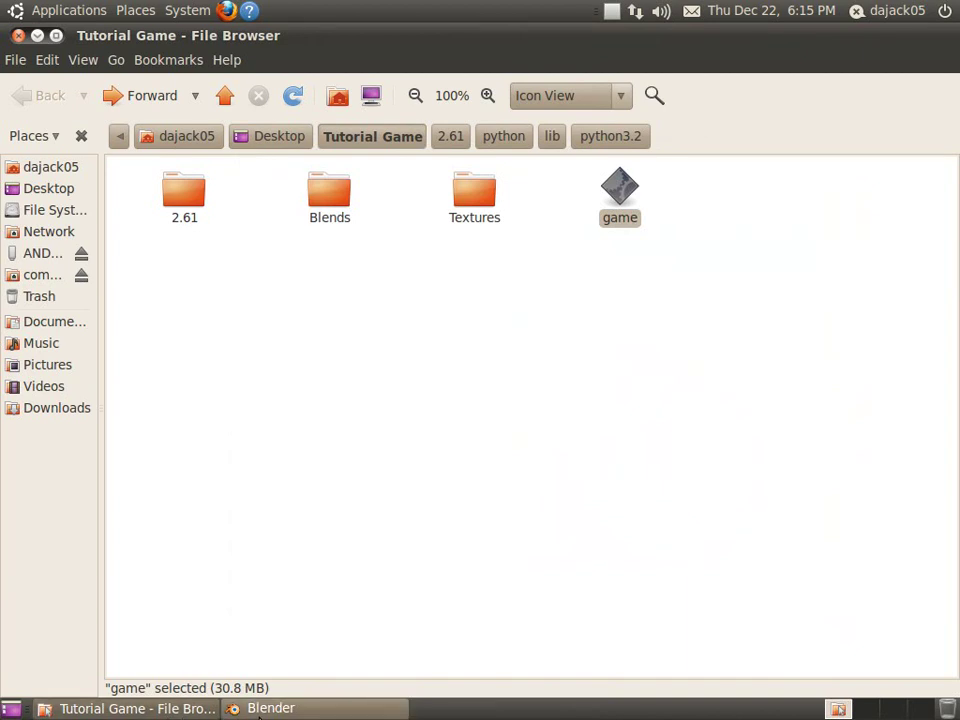
Step: Permanently delete the game file and the 2.61 folder
drag(662, 404, 589, 160)
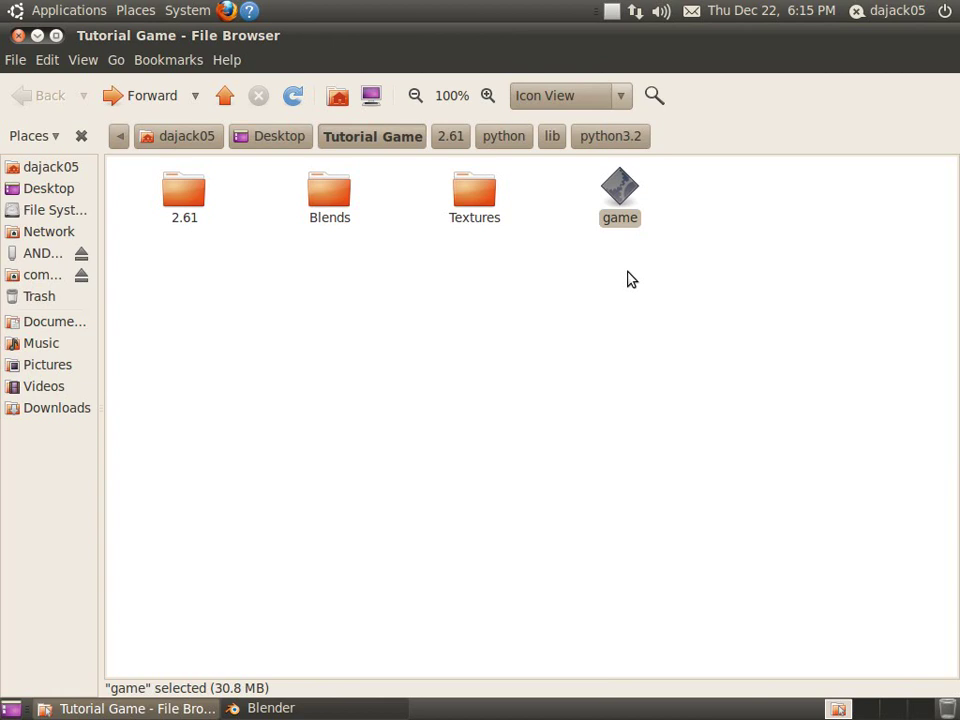
key(shift+Delete)
key(Return)
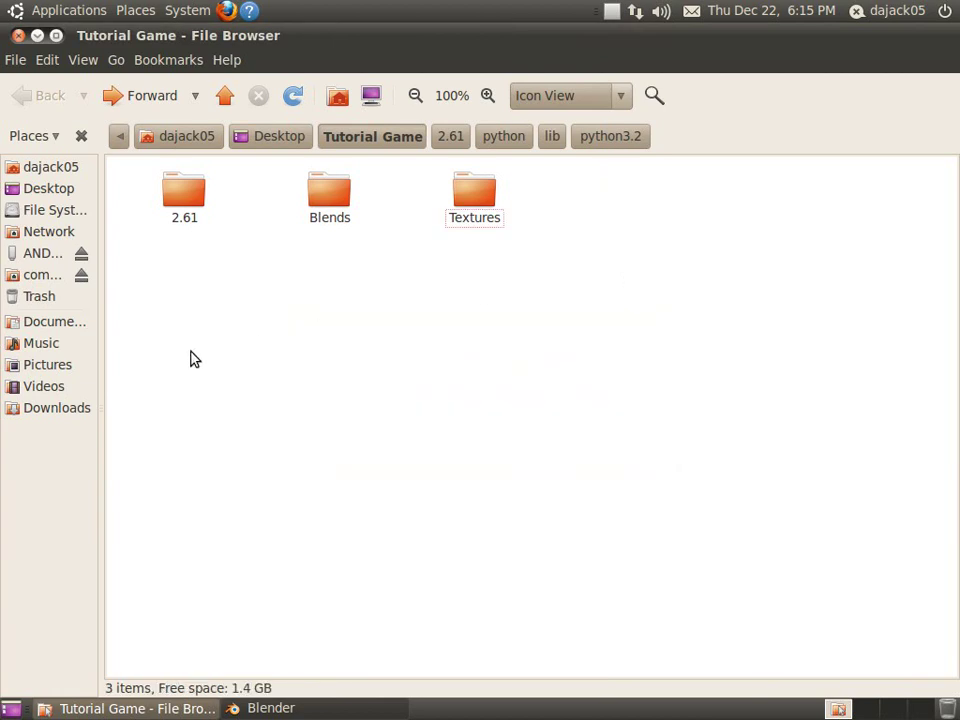
drag(266, 308, 154, 199)
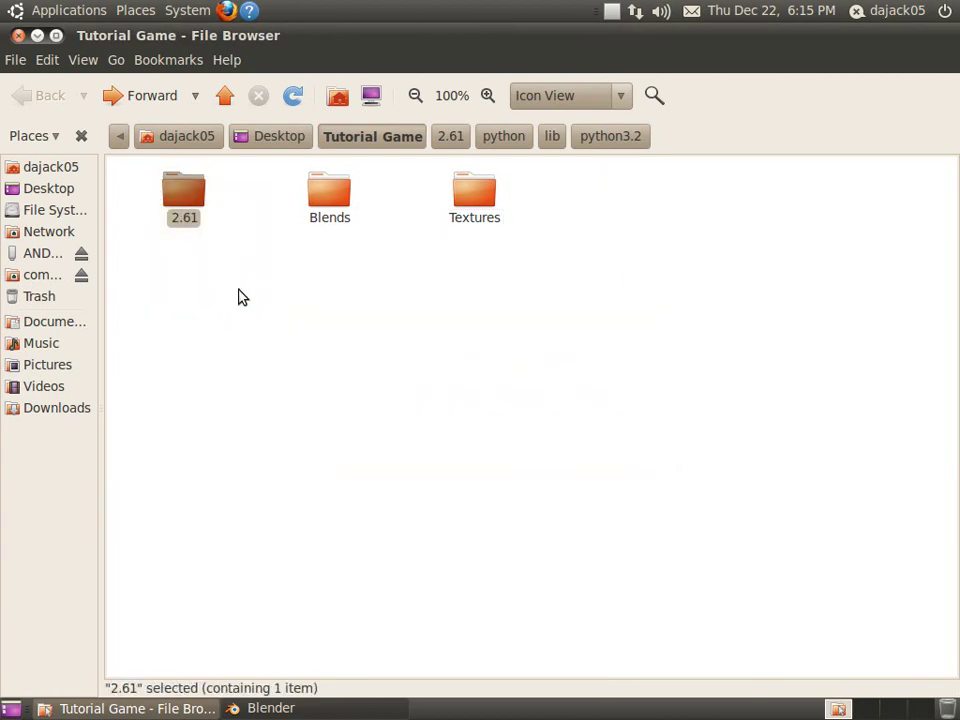
key(shift+Delete)
key(Escape)
key(Delete)
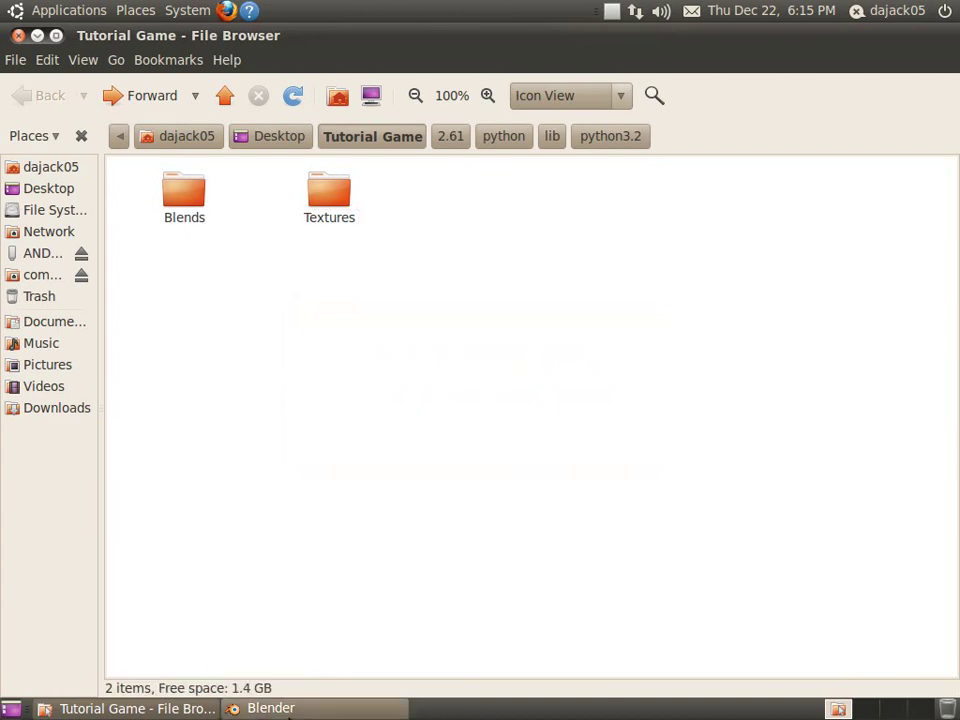
Step: Bring Blender to the front and start a fresh empty scene via File > New
click(285, 709)
click(74, 60)
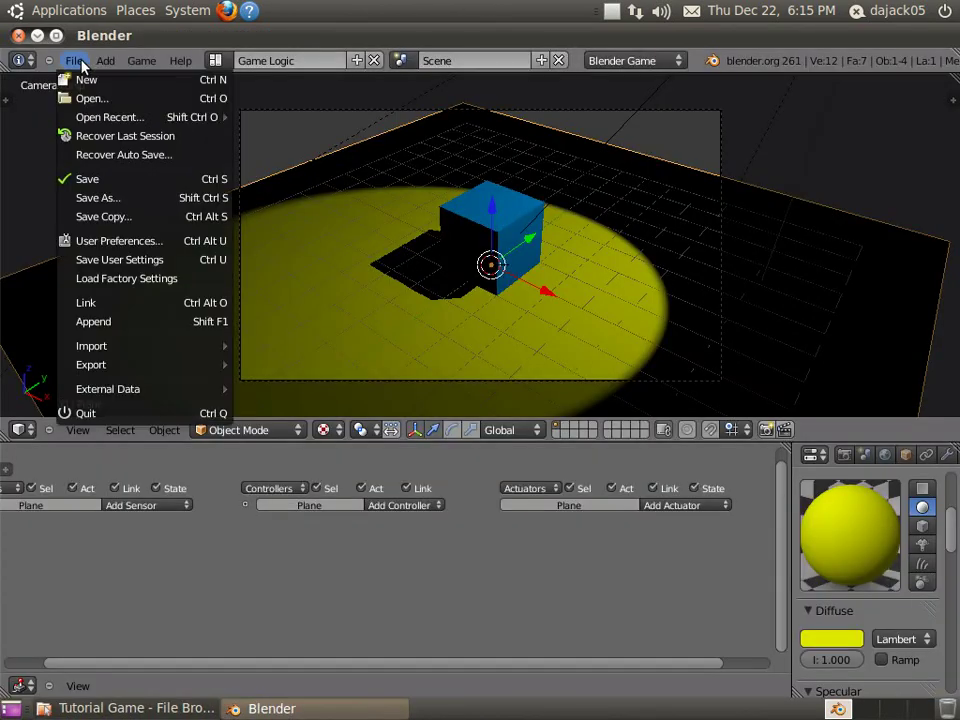
click(80, 77)
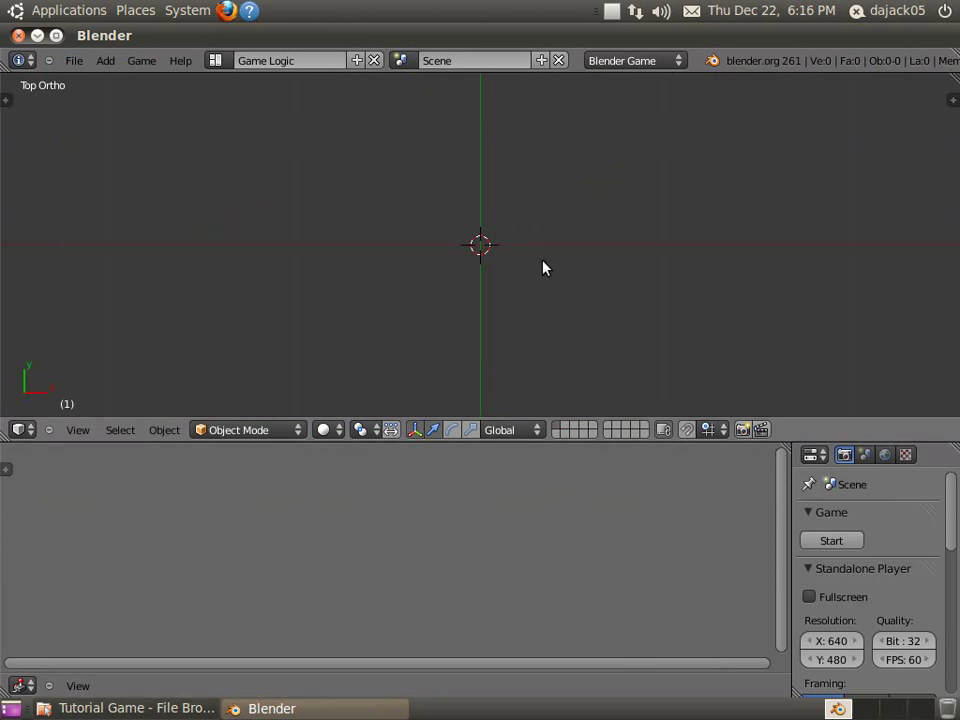
click(76, 61)
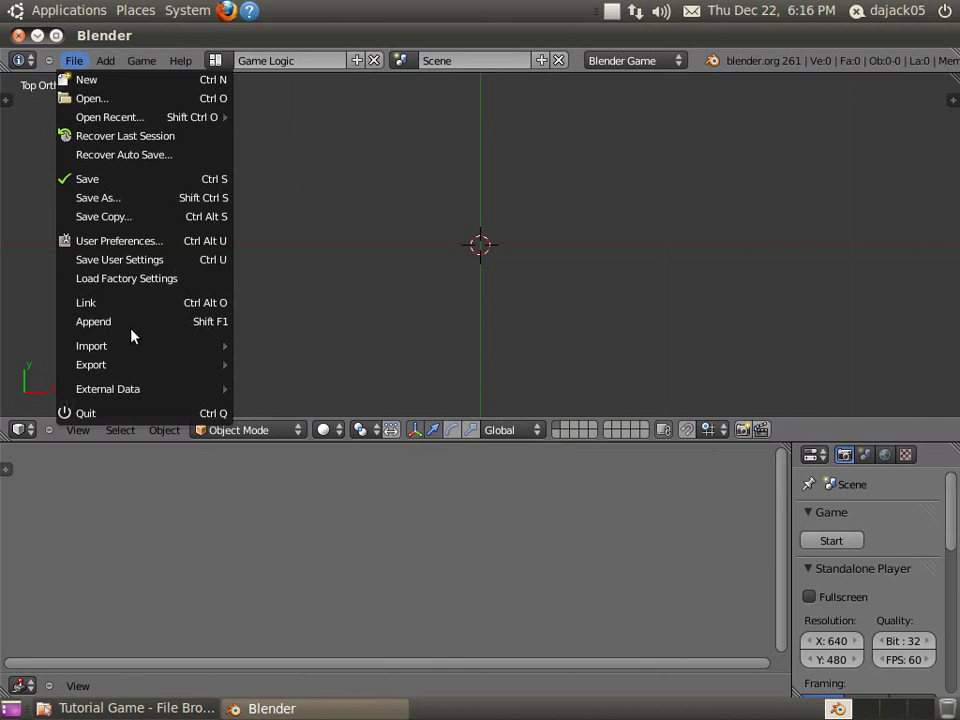
scroll(913, 553, down, 7)
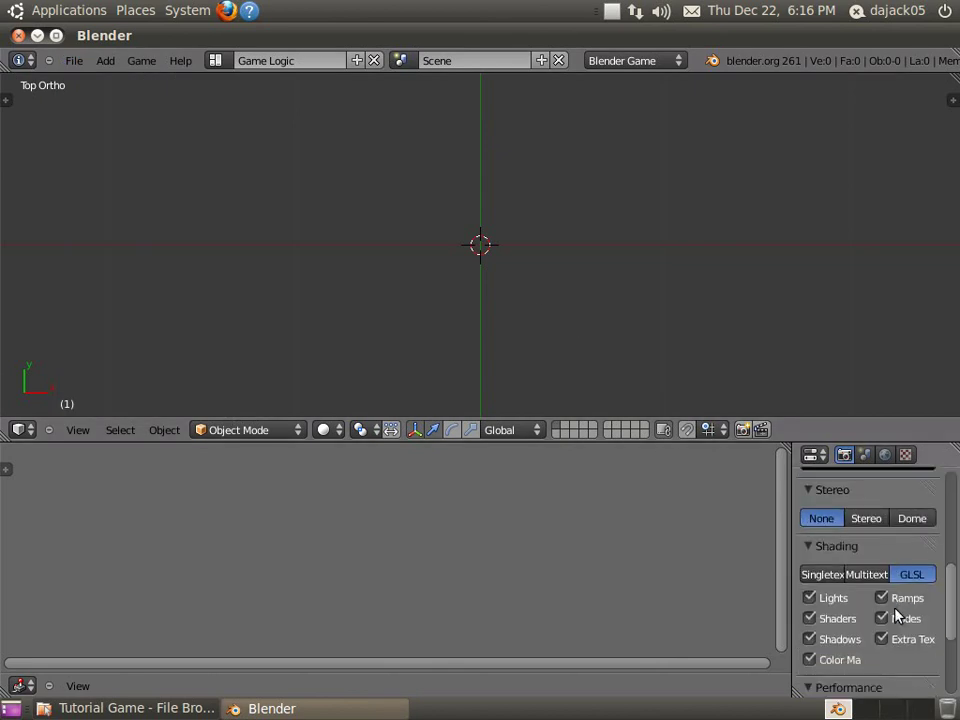
scroll(897, 600, up, 4)
scroll(897, 593, up, 3)
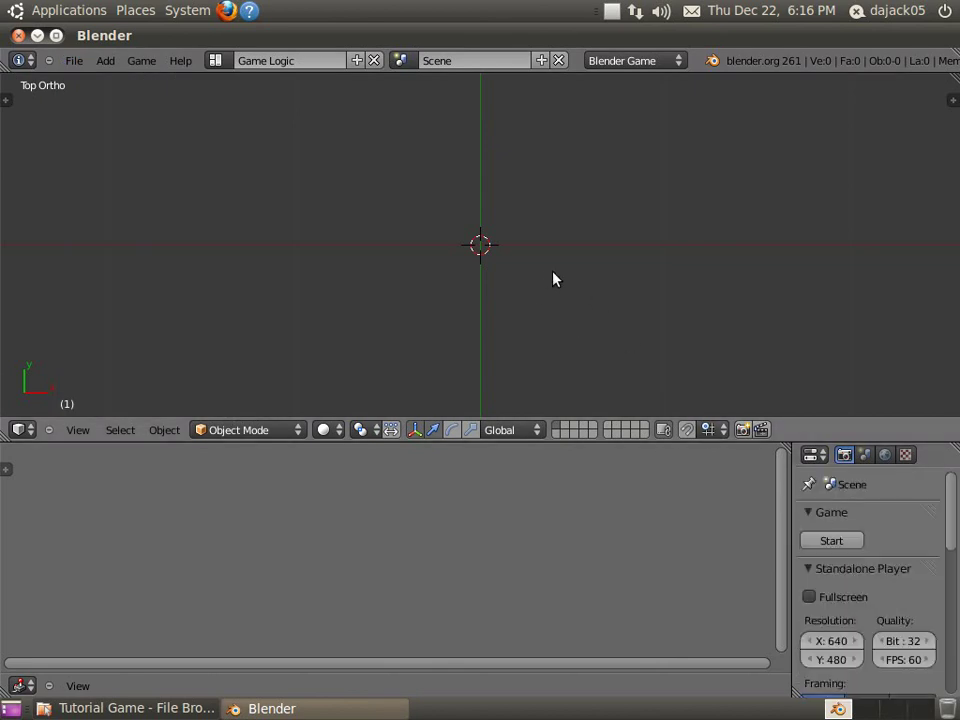
Step: Add a plane mesh and scale it by 20
key(shift+a)
mouse_move(499, 94)
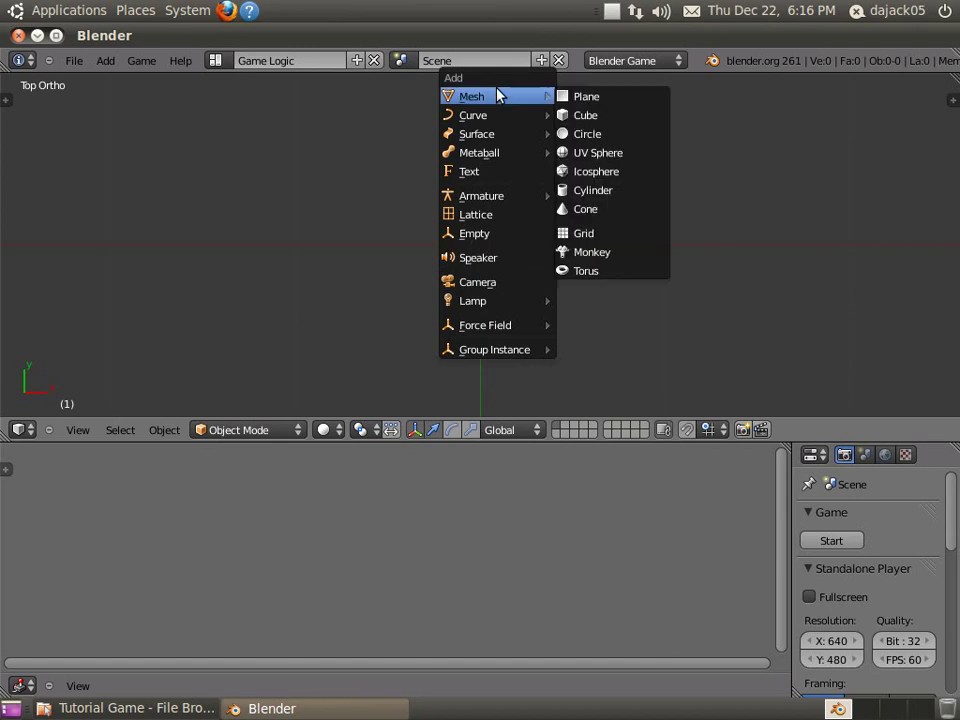
click(595, 101)
key(s)
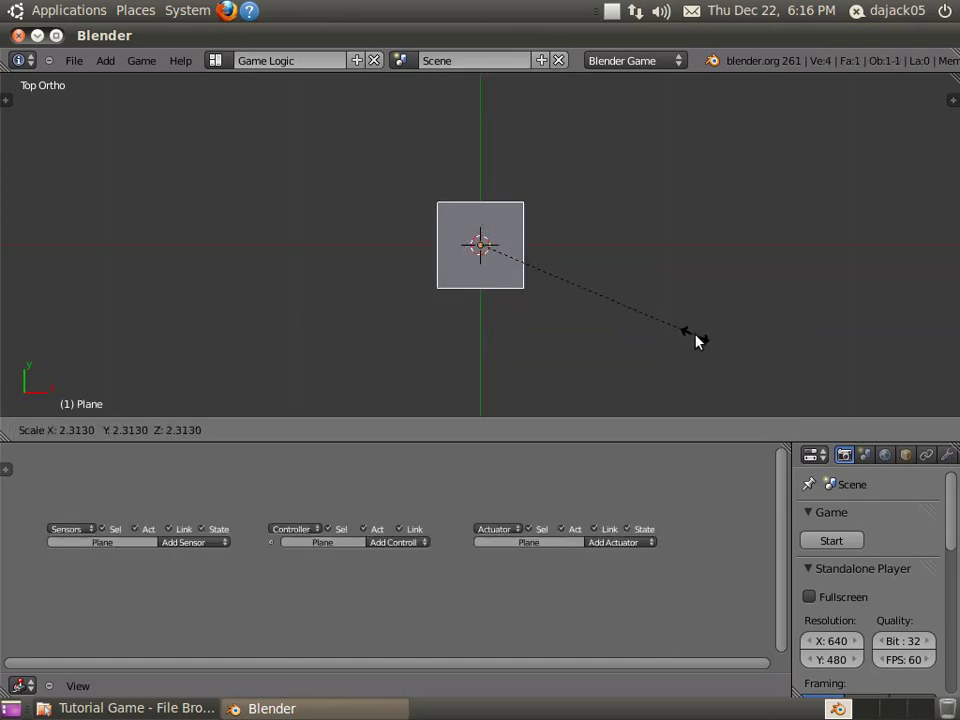
text(20)
key(Return)
Step: Orbit around the plane, maximizing and then restoring the 3D viewport
scroll(690, 334, down, 5)
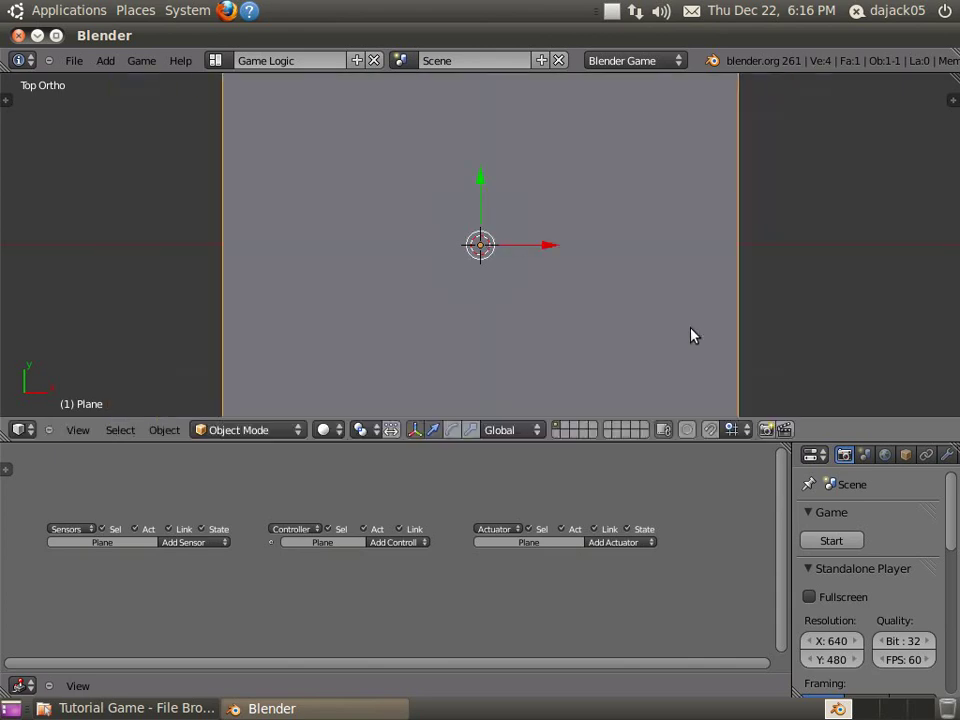
middle_drag(542, 351, 639, 334)
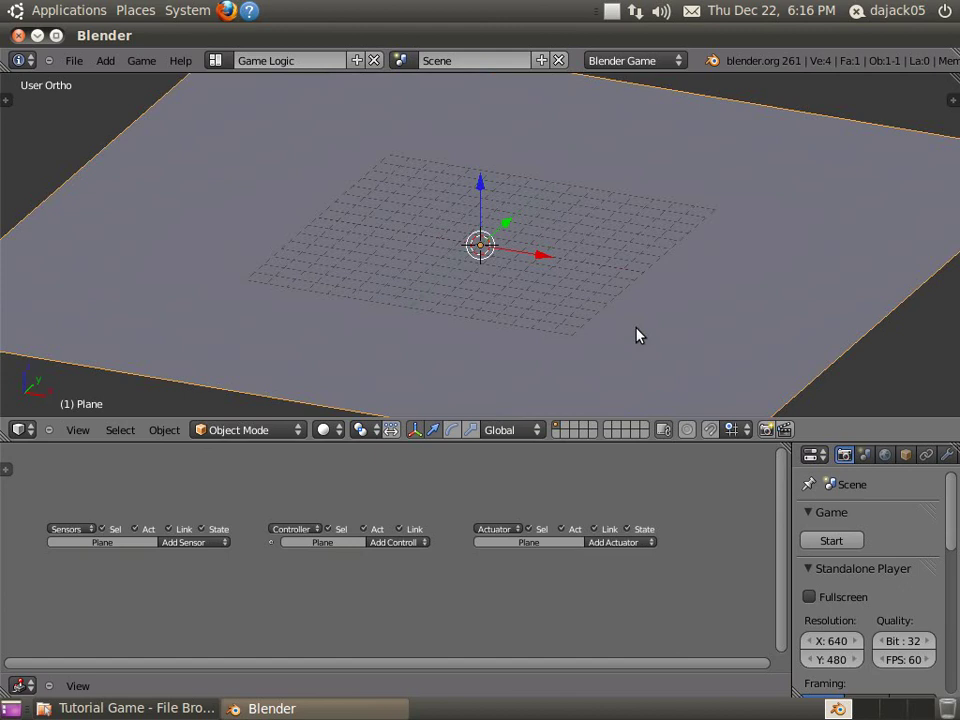
scroll(600, 317, down, 4)
middle_drag(564, 300, 548, 336)
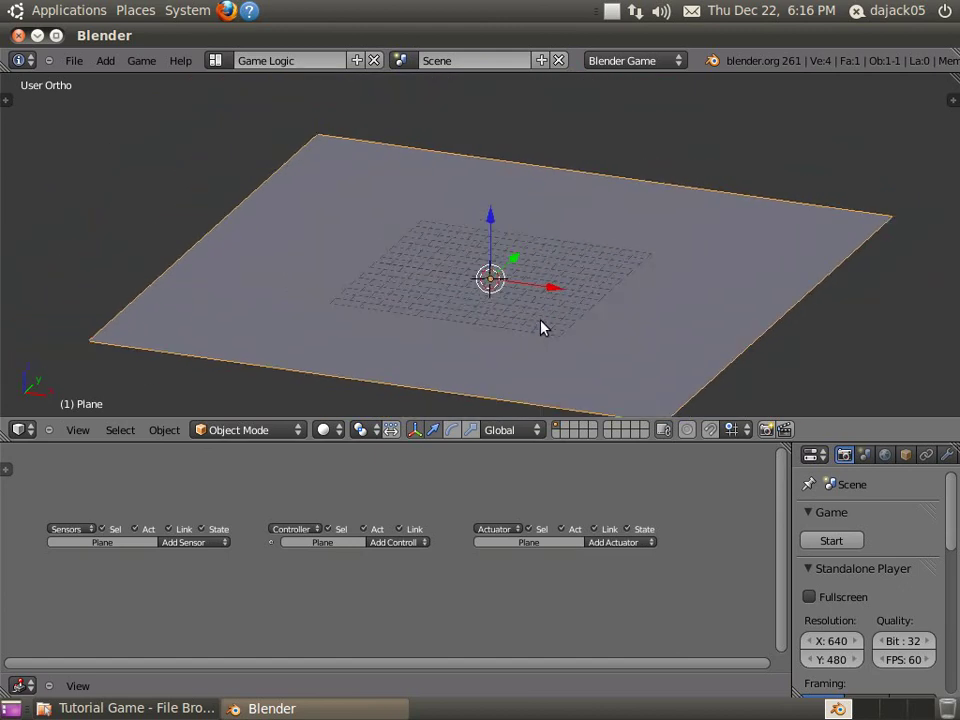
key(ctrl+Up)
scroll(548, 345, up, 1)
shift+middle_drag(548, 360, 534, 364)
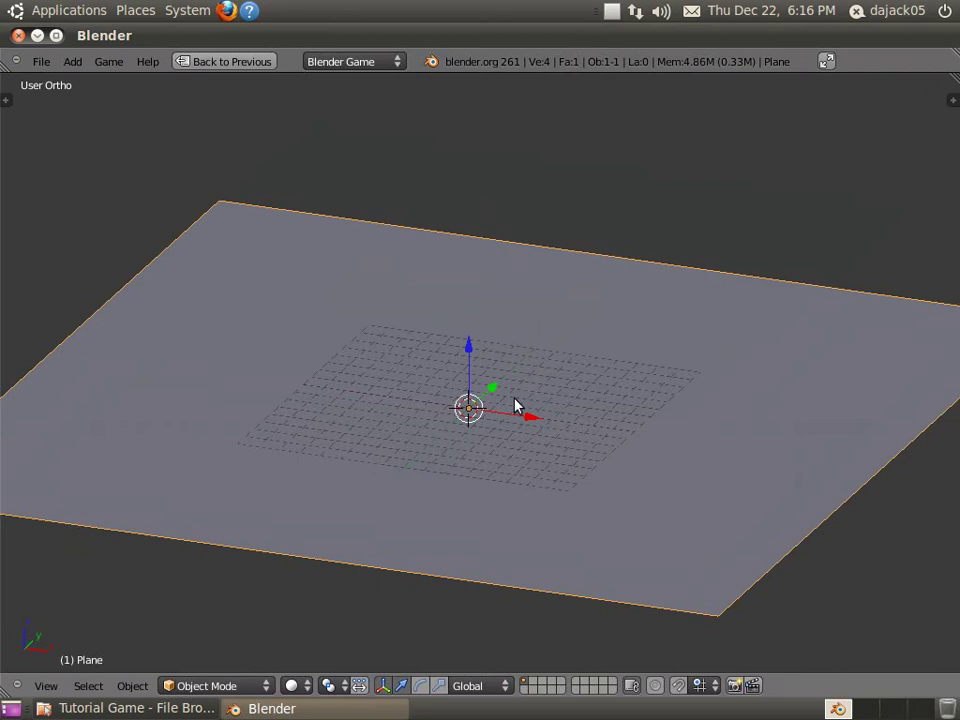
key(ctrl+Up)
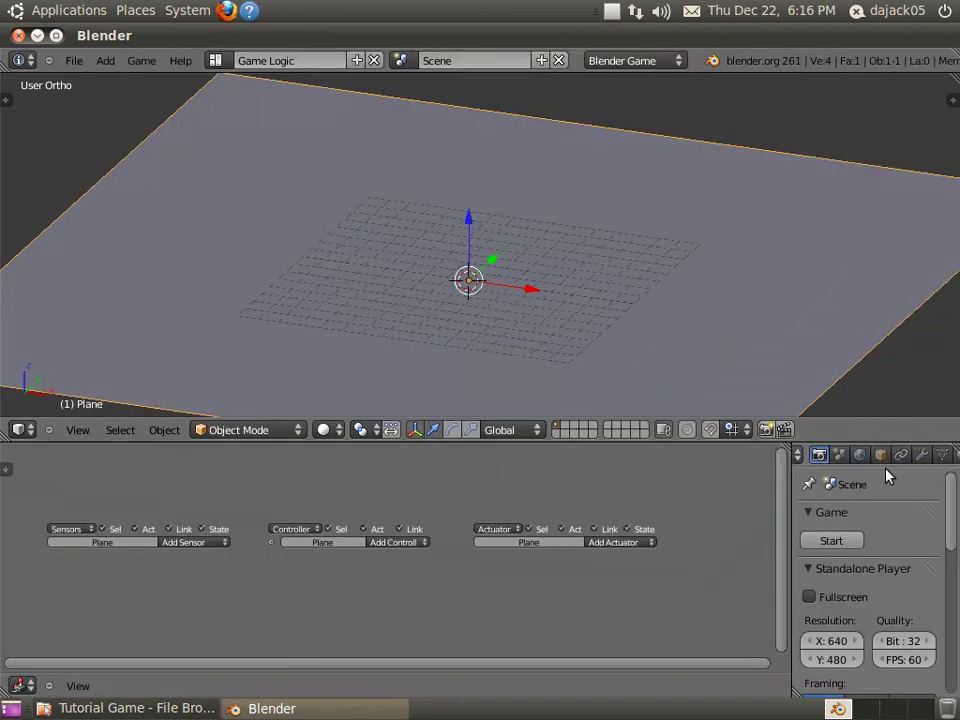
Step: Give the ground plane a new material with a saturated green diffuse colour
scroll(910, 457, down, 3)
click(920, 454)
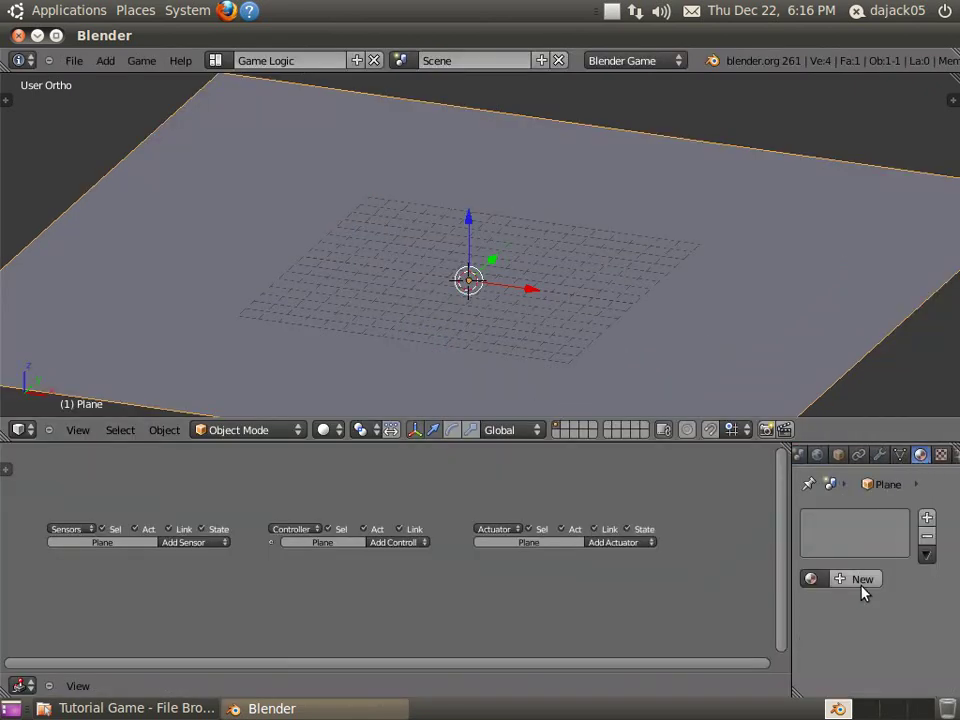
click(858, 580)
scroll(872, 560, down, 5)
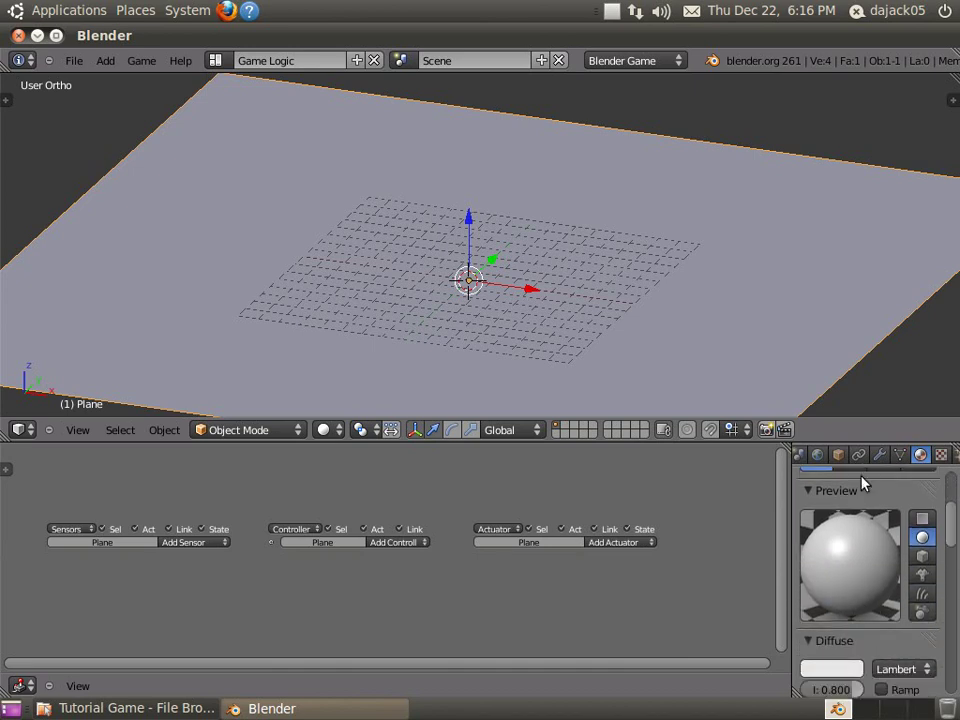
click(850, 668)
click(746, 475)
drag(706, 455, 669, 461)
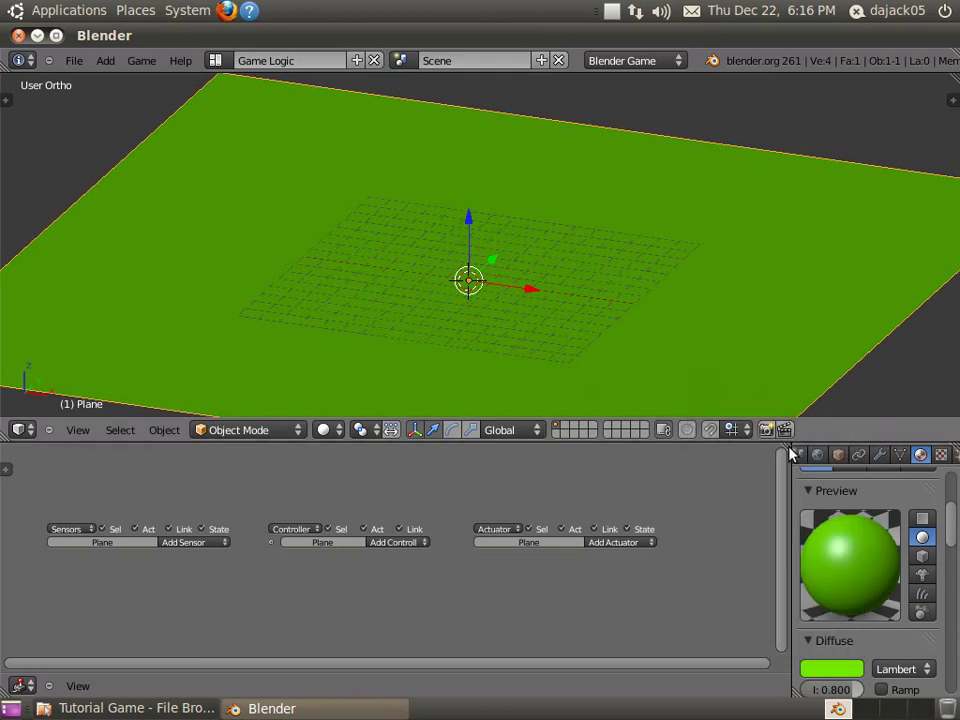
scroll(831, 600, down, 4)
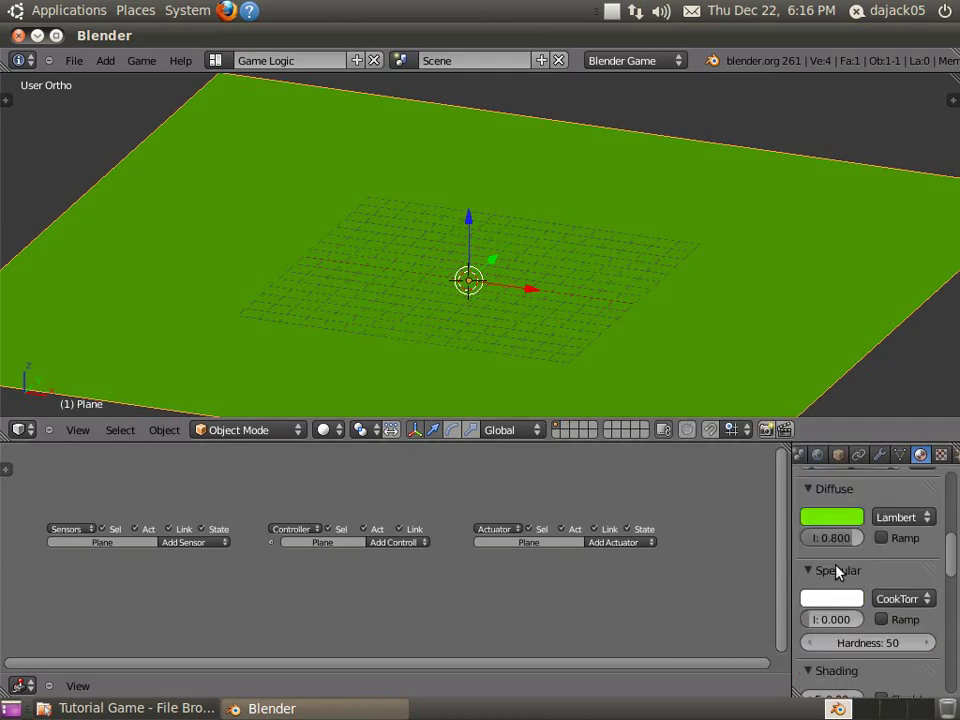
scroll(845, 565, up, 5)
middle_drag(619, 315, 548, 300)
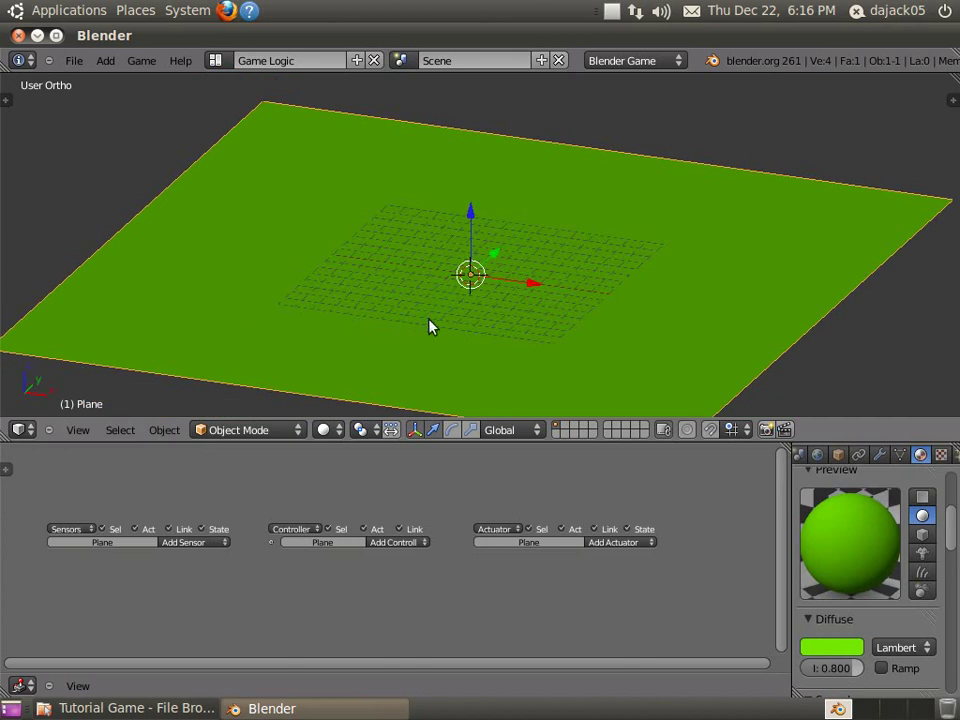
Step: Add a cube mesh at the centre of the plane
key(shift+a)
mouse_move(480, 332)
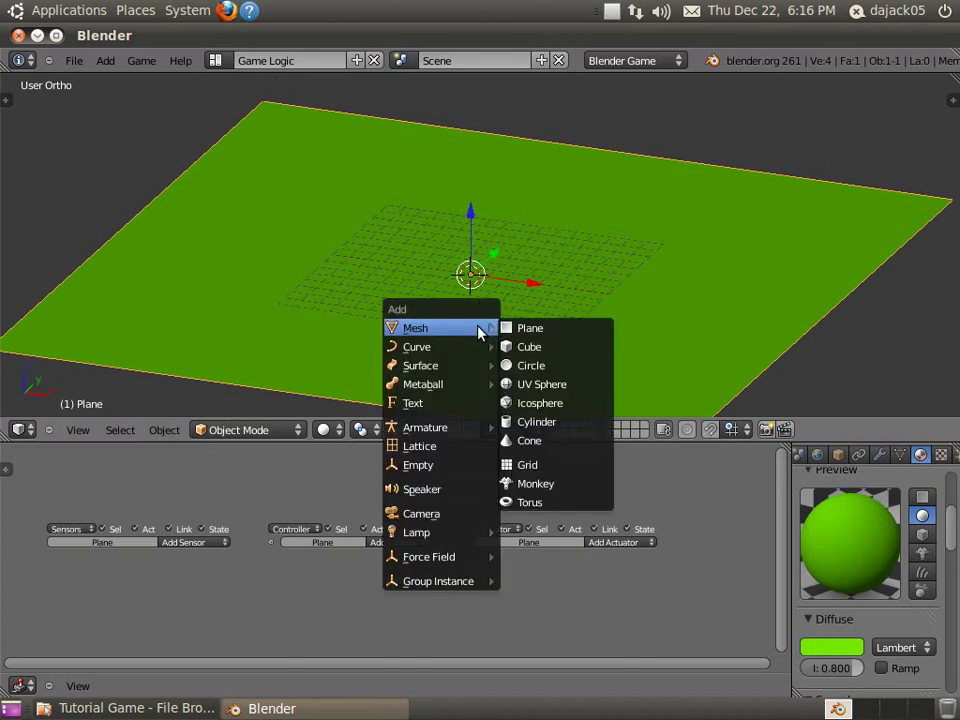
click(558, 346)
Step: Raise the cube 1 unit along the Z axis
scroll(558, 350, up, 2)
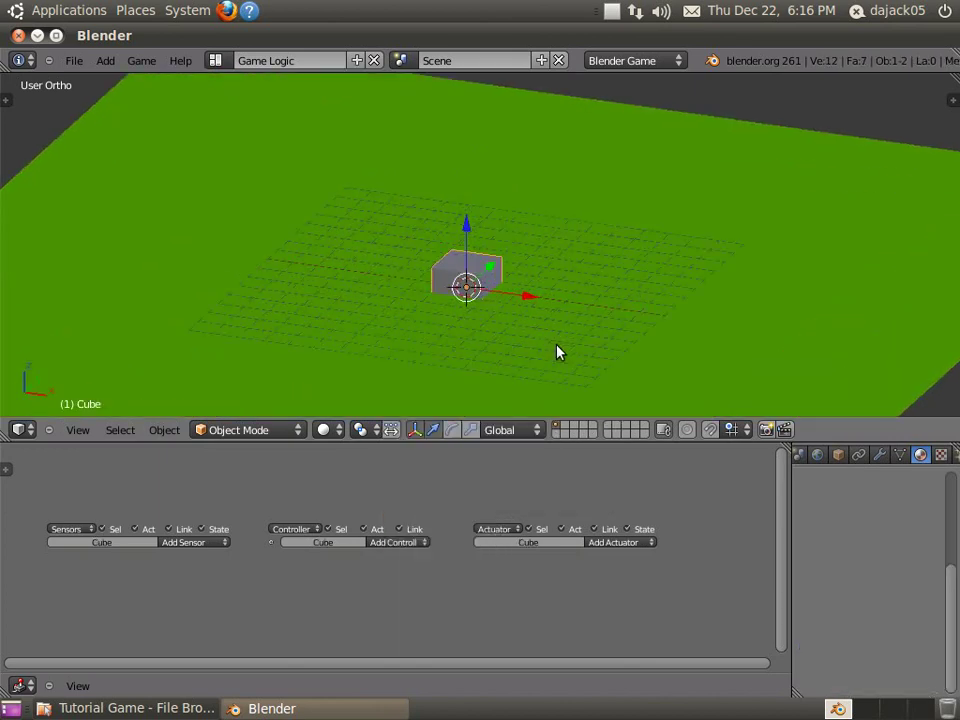
key(g)
key(z)
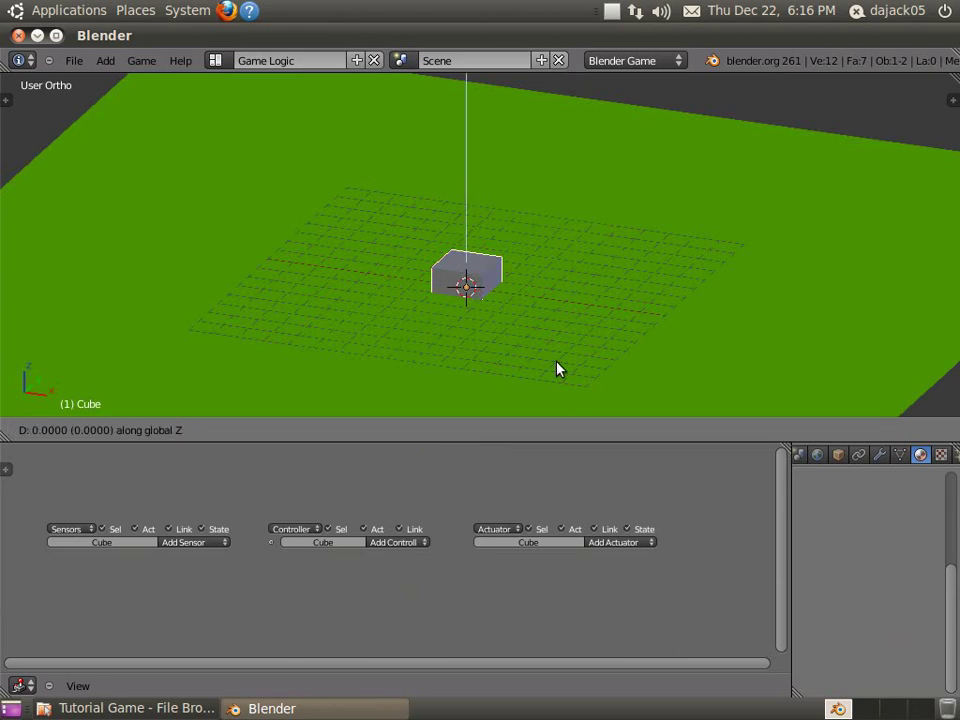
key(2)
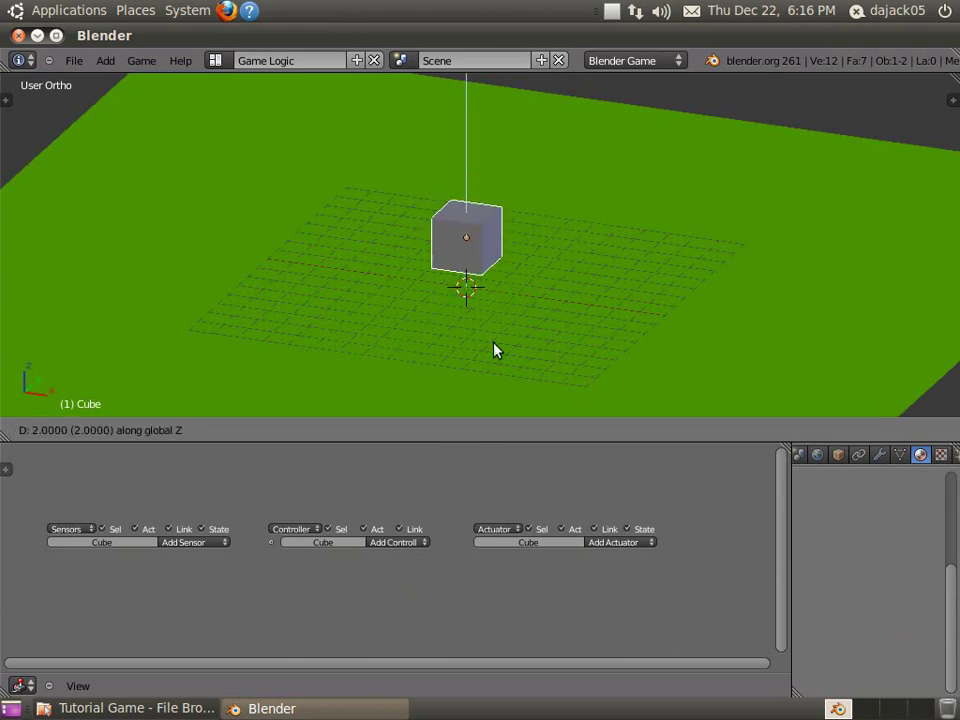
key(BackSpace)
key(1)
key(BackSpace)
key(3)
key(BackSpace)
key(2)
key(BackSpace)
key(1)
key(Return)
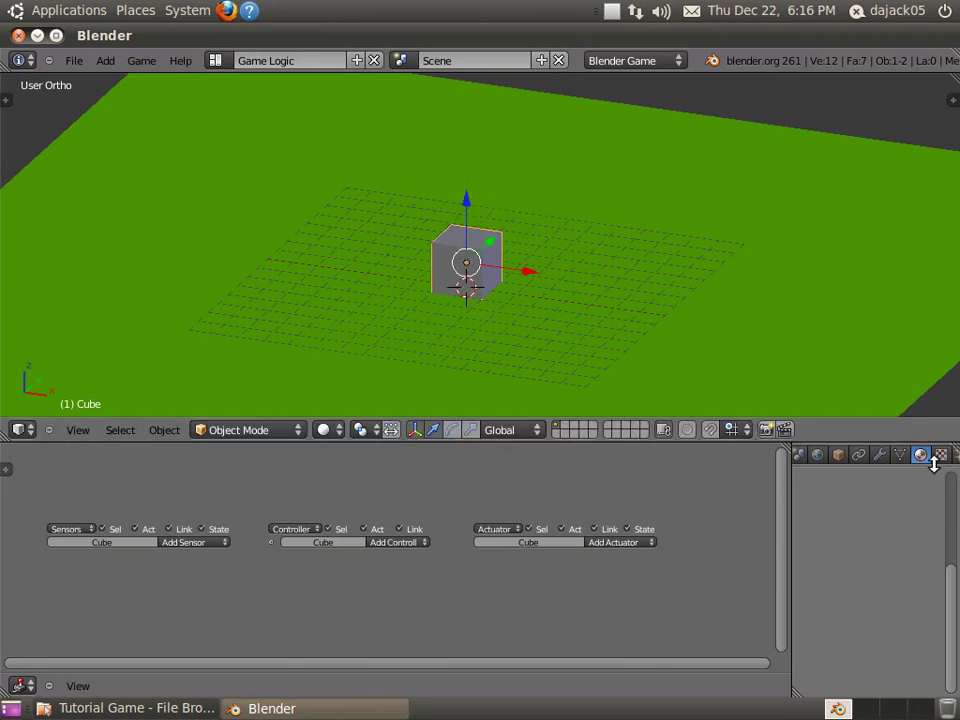
Step: Give the cube a new blue material and switch to top view
scroll(922, 474, up, 3)
scroll(922, 474, up, 2)
click(868, 578)
scroll(868, 579, down, 5)
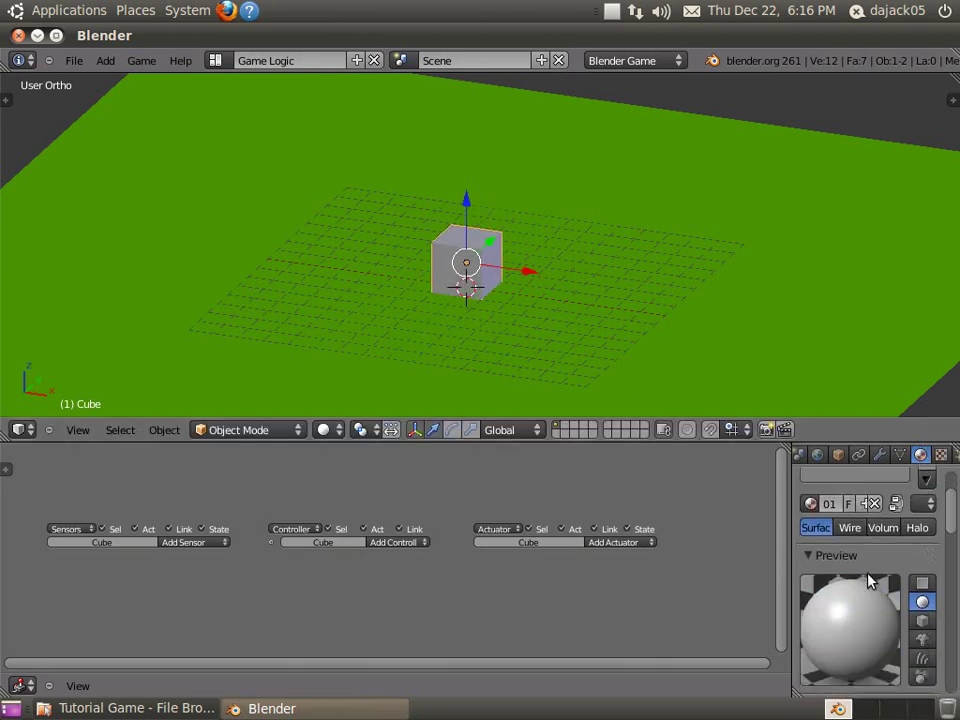
scroll(870, 590, down, 2)
click(844, 580)
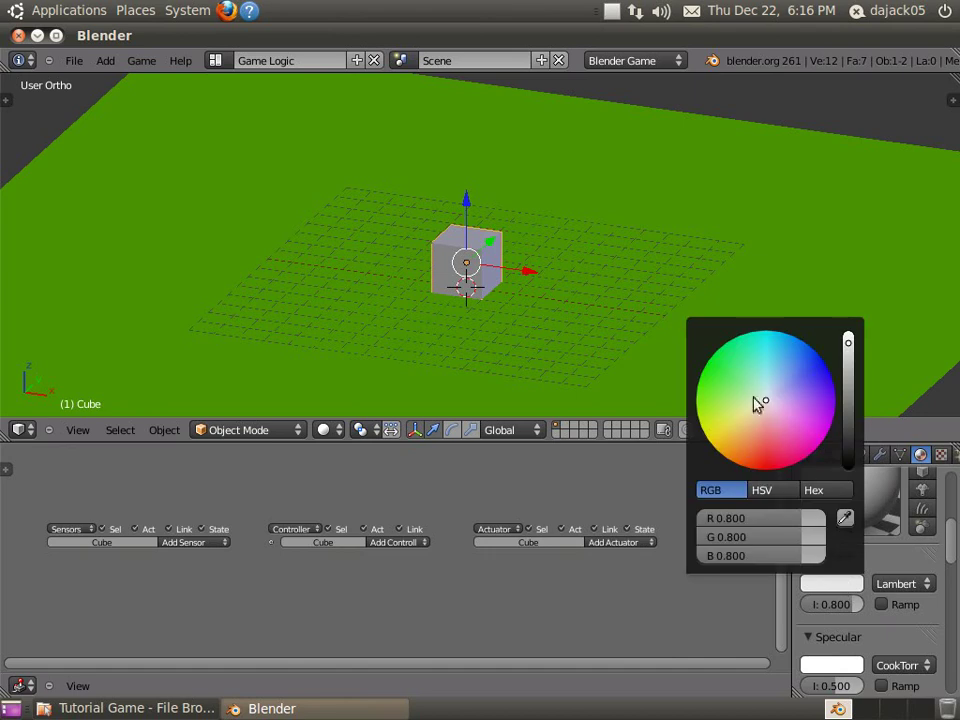
click(769, 423)
click(816, 347)
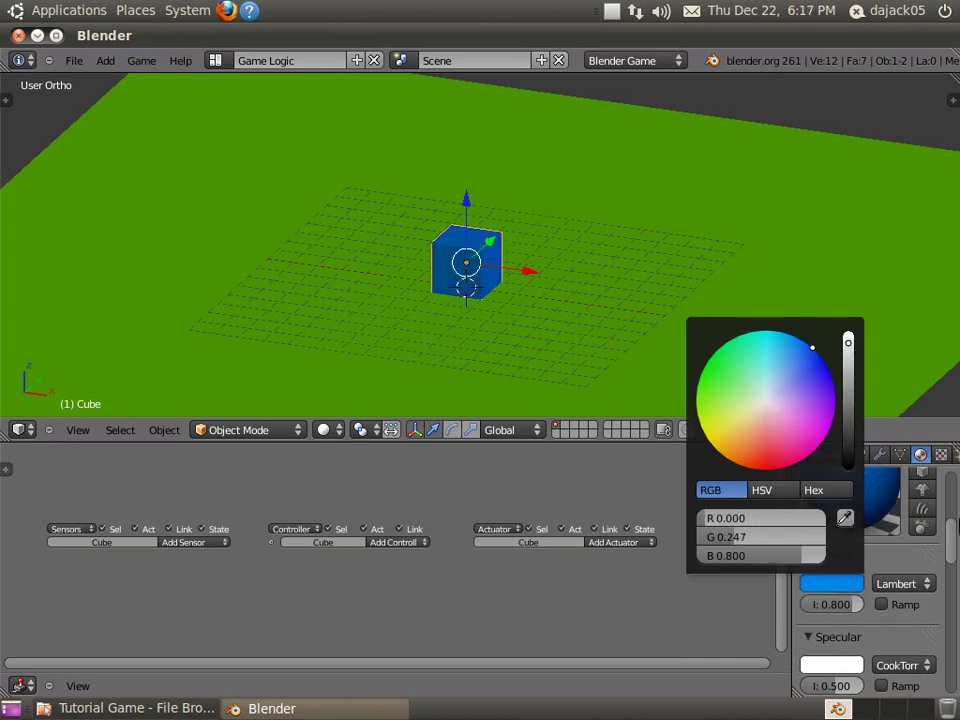
key(KP_7)
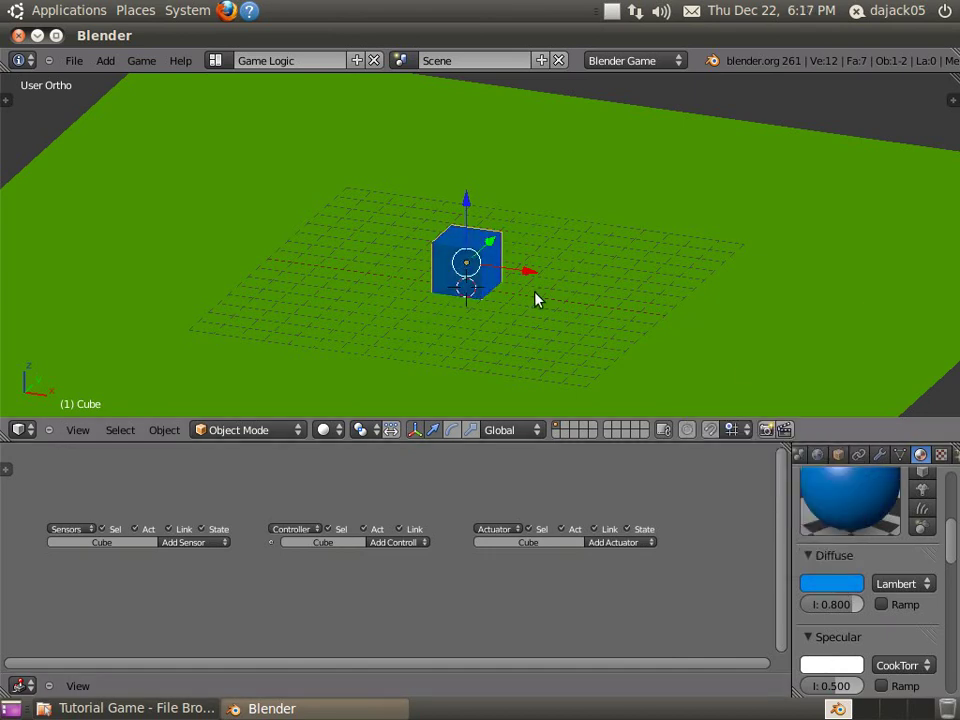
Step: Switch to wireframe and move the cube up and left of centre
scroll(530, 295, down, 4)
key(z)
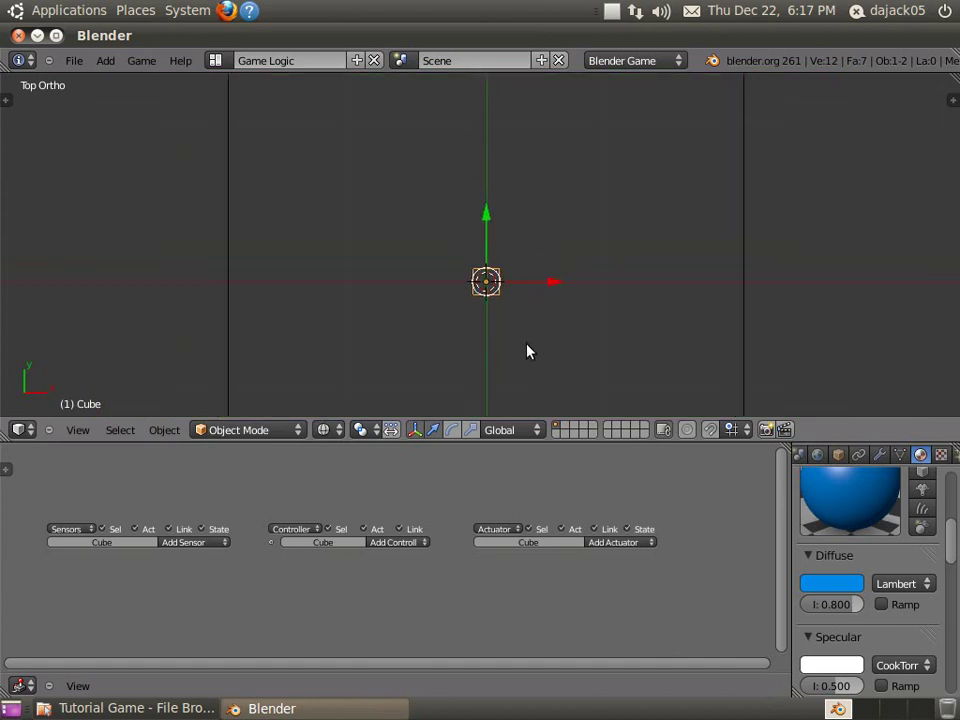
scroll(522, 330, down, 2)
key(g)
click(475, 224)
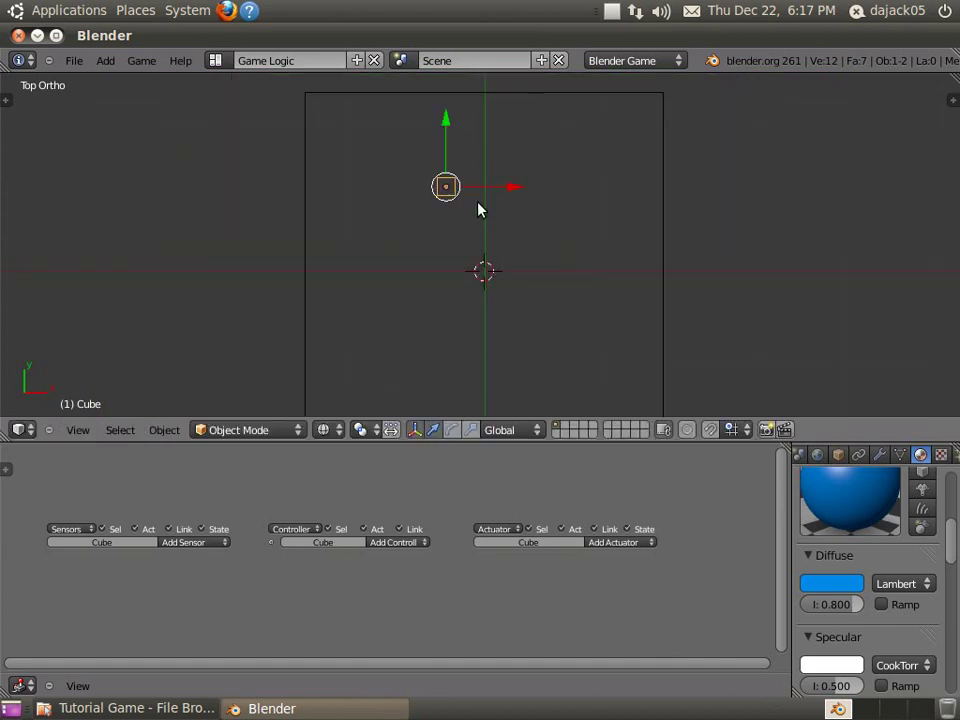
key(ctrl+space)
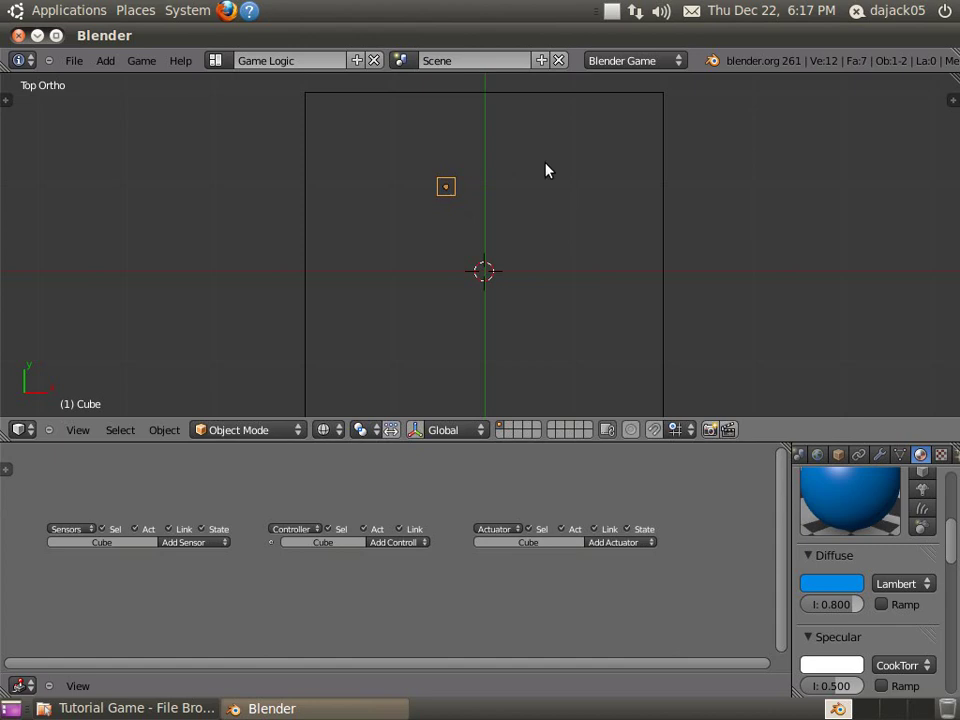
Step: Duplicate the cube ten times, scattering the copies around the plane
key(shift+d)
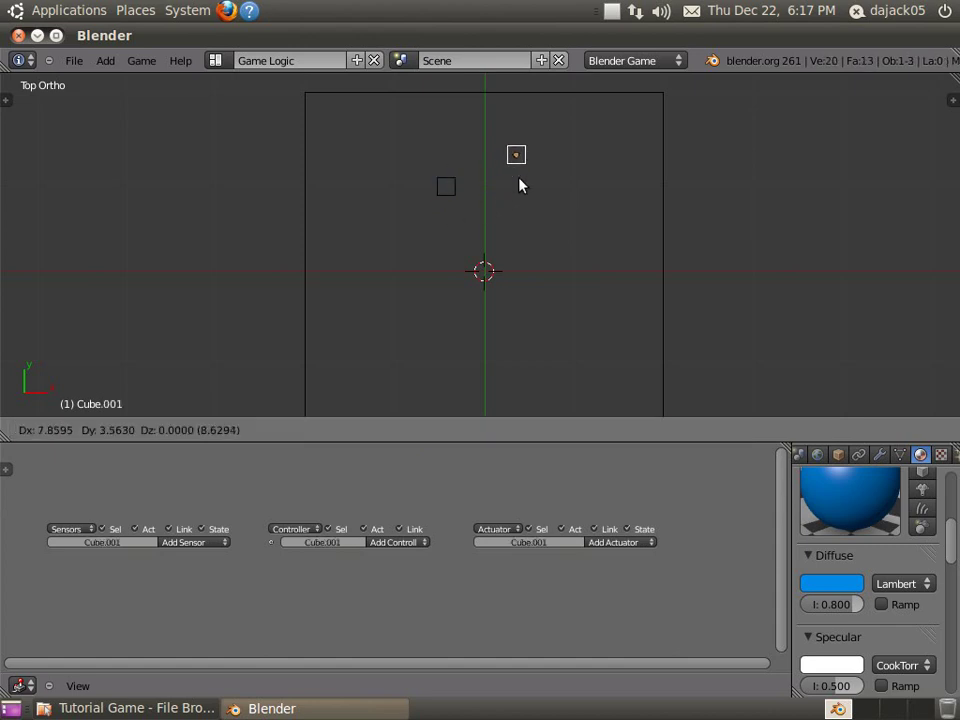
click(521, 184)
key(shift+d)
click(577, 238)
key(shift+d)
click(326, 262)
key(shift+d)
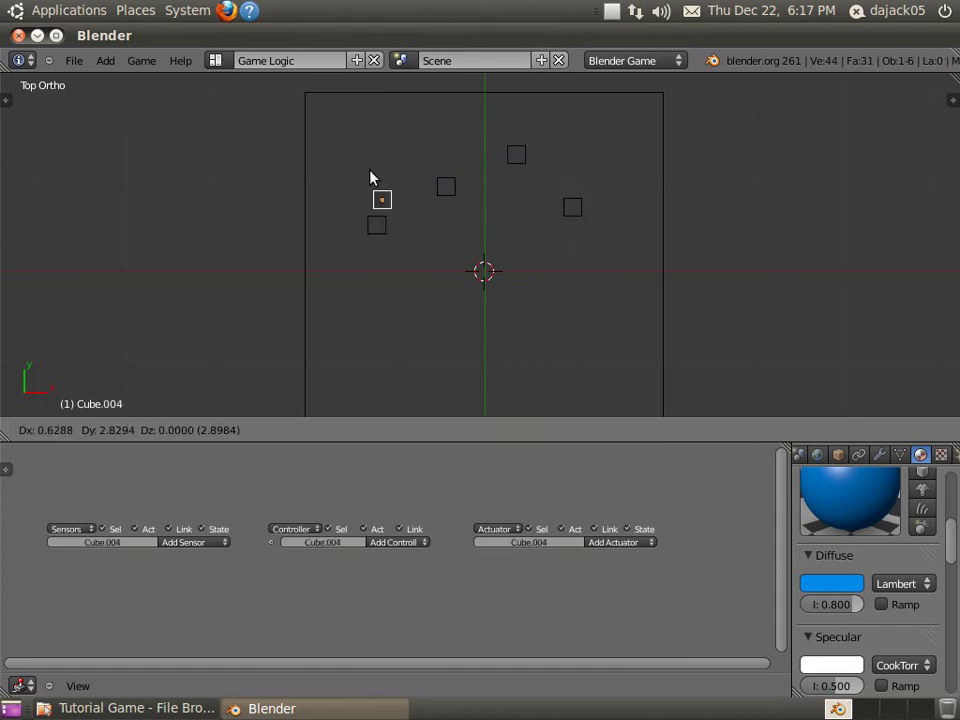
click(370, 117)
key(shift+d)
click(361, 373)
key(shift+d)
click(609, 334)
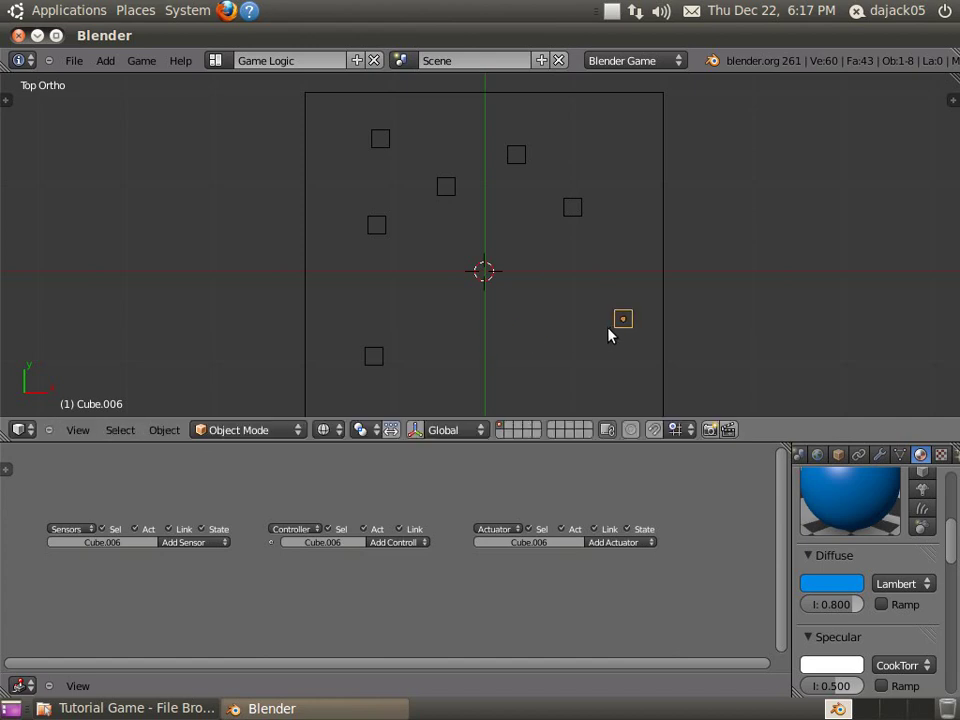
shift+middle_drag(612, 330, 614, 253)
key(shift+d)
click(557, 317)
key(shift+d)
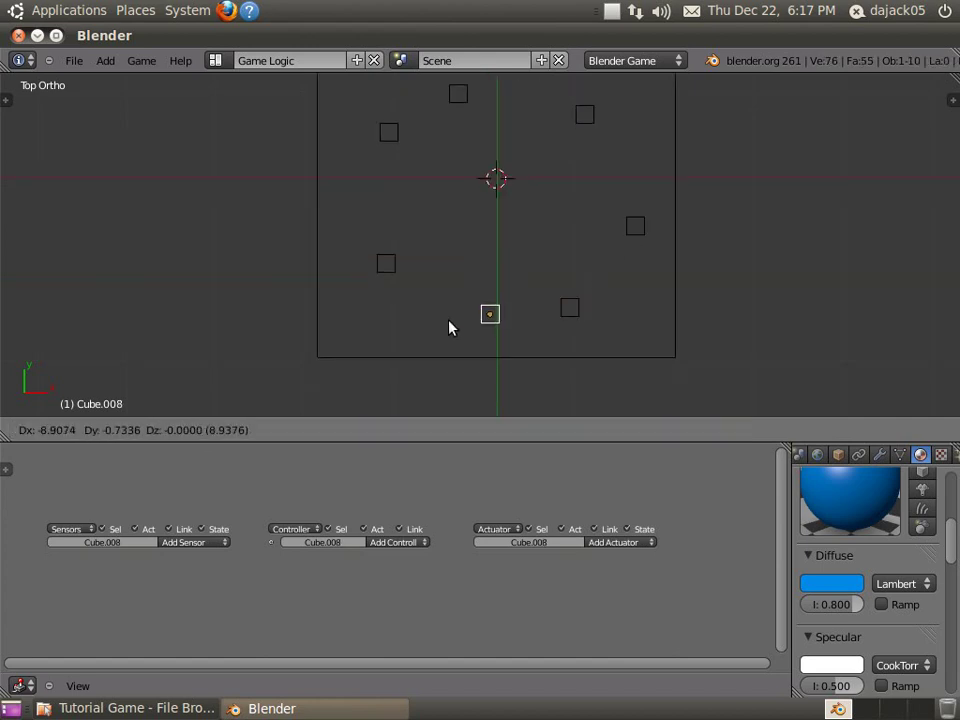
click(450, 326)
key(shift+d)
click(383, 206)
key(shift+d)
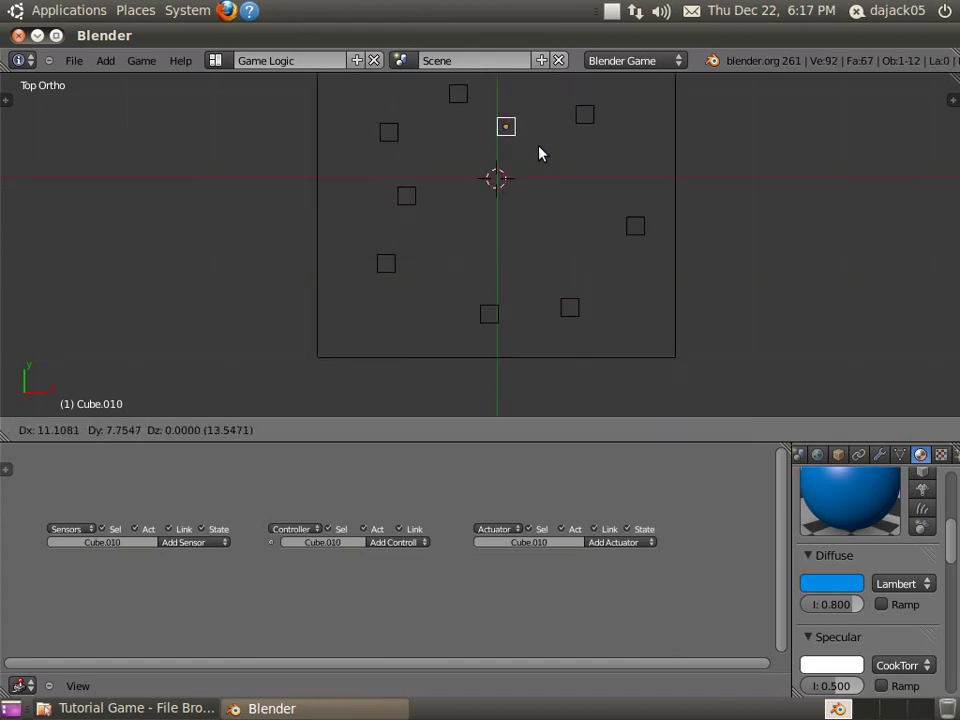
click(534, 139)
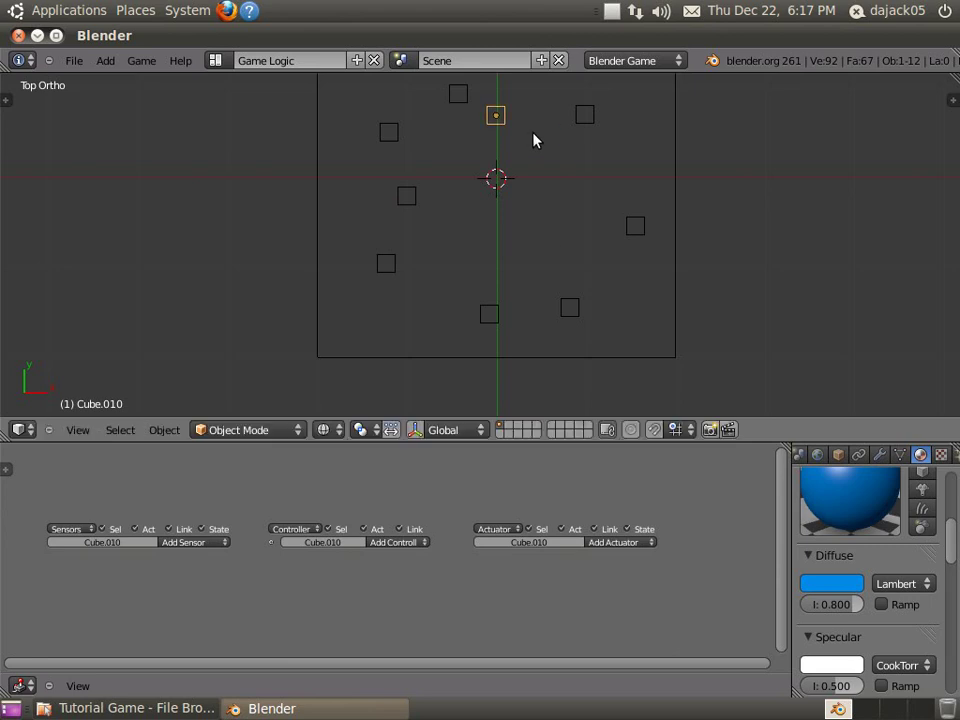
Step: Snap the last cube to the grid and return to solid shading
key(shift+s)
click(534, 135)
mouse_move(538, 142)
shift+middle_down()
mouse_move(536, 324)
mouse_move(456, 191)
mouse_move(527, 253)
mouse_move(384, 300)
mouse_move(347, 298)
shift+middle_up()
key(z)
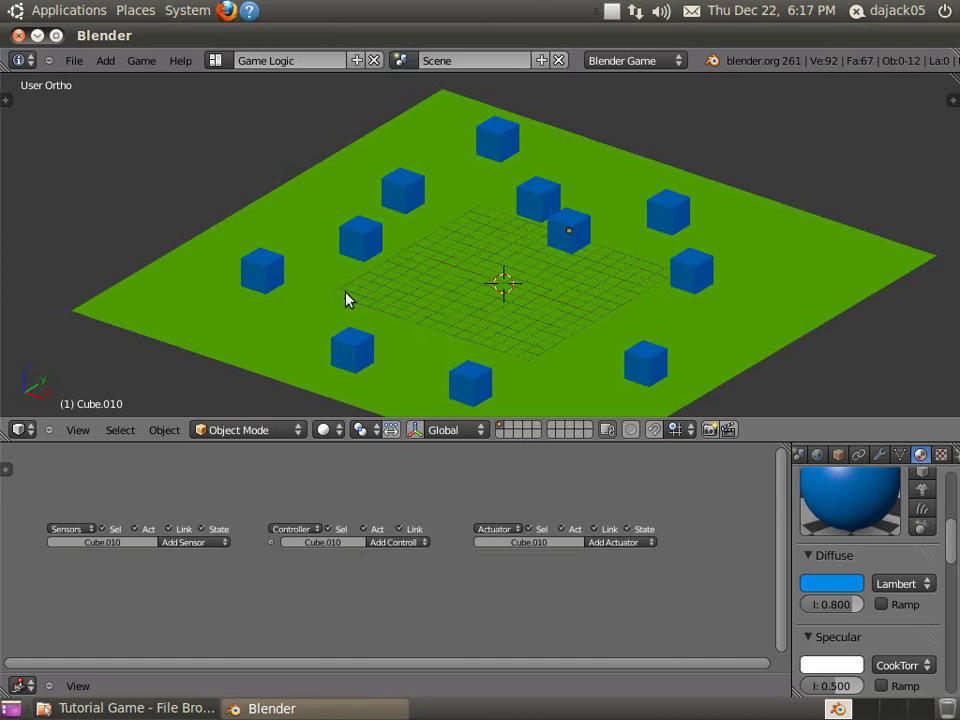
scroll(555, 264, up, 4)
scroll(607, 285, down, 5)
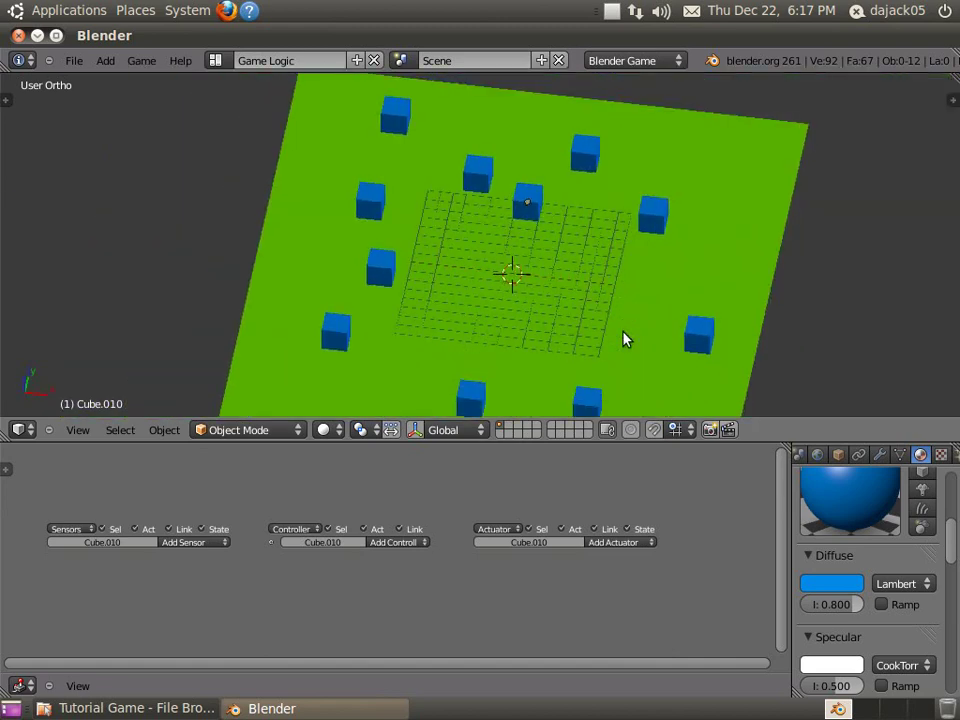
middle_drag(624, 339, 561, 289)
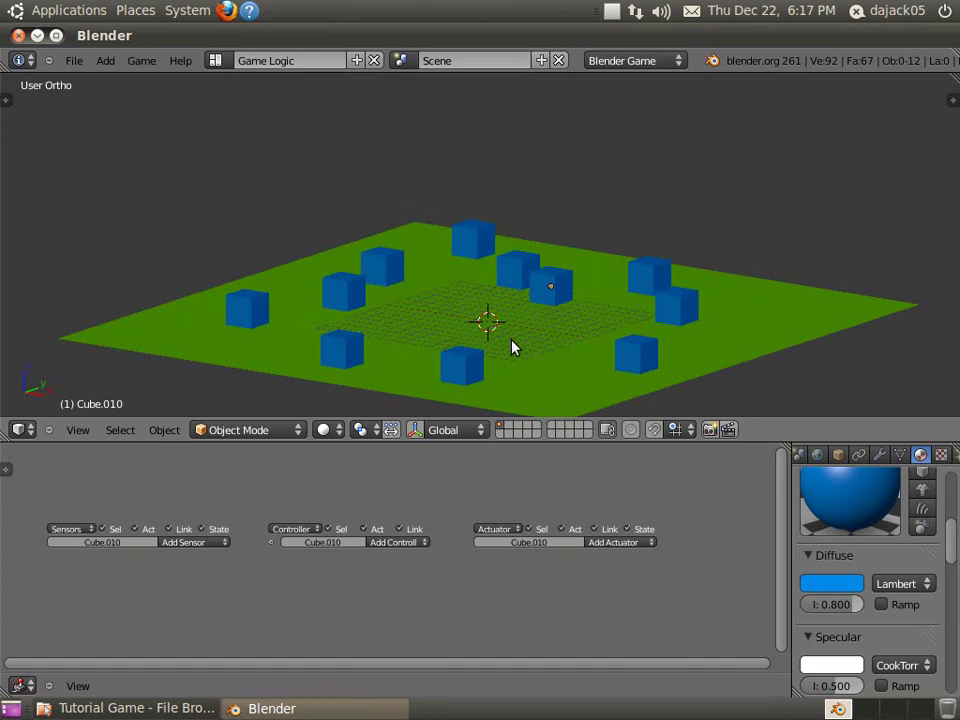
scroll(511, 346, up, 1)
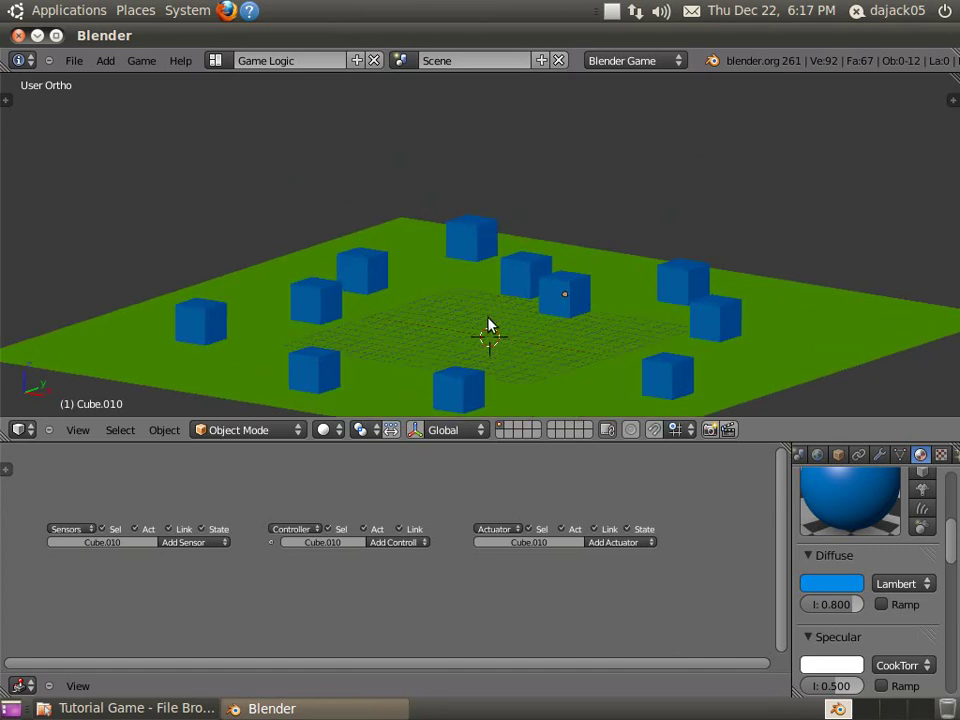
middle_drag(499, 294, 508, 321)
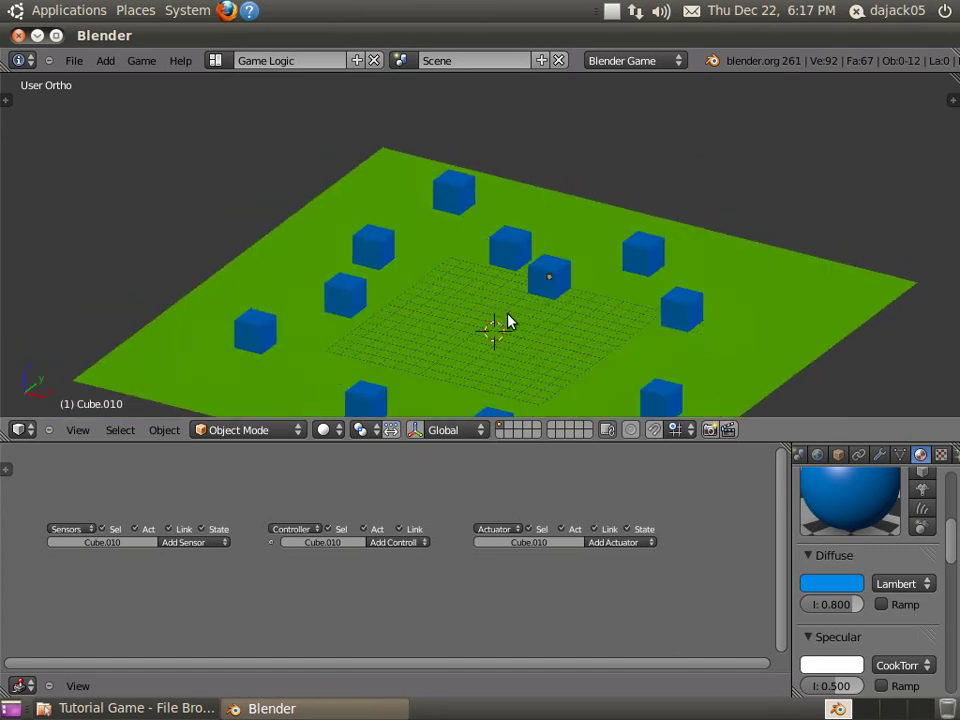
Step: Add a Hemi lamp and raise it vertically high above the green plane
key(shift+a)
mouse_move(475, 520)
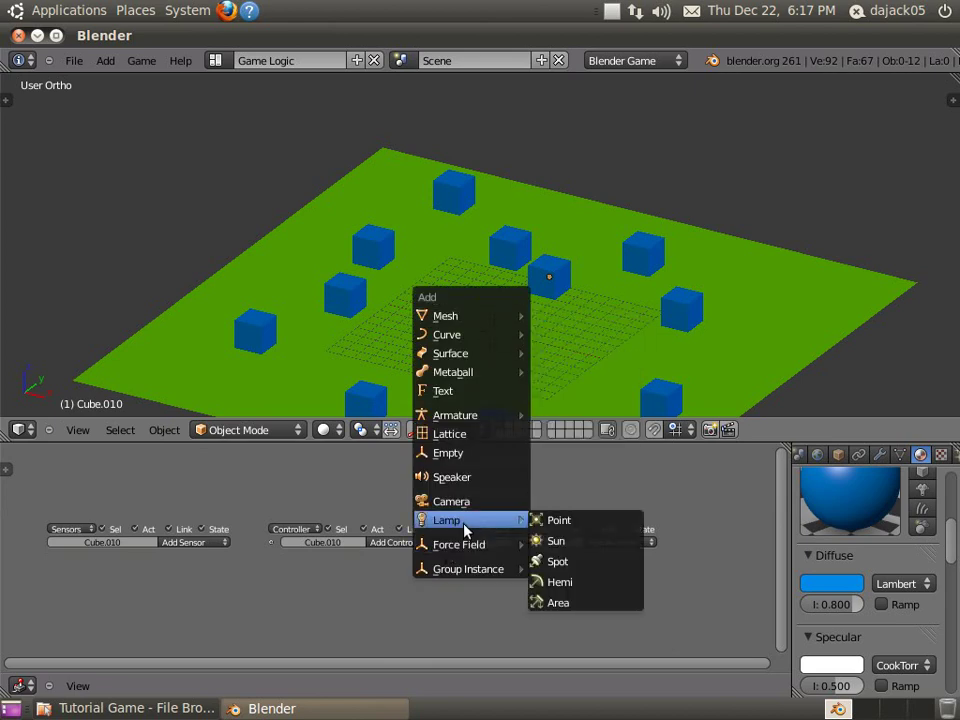
click(586, 582)
scroll(527, 334, down, 3)
key(g)
key(z)
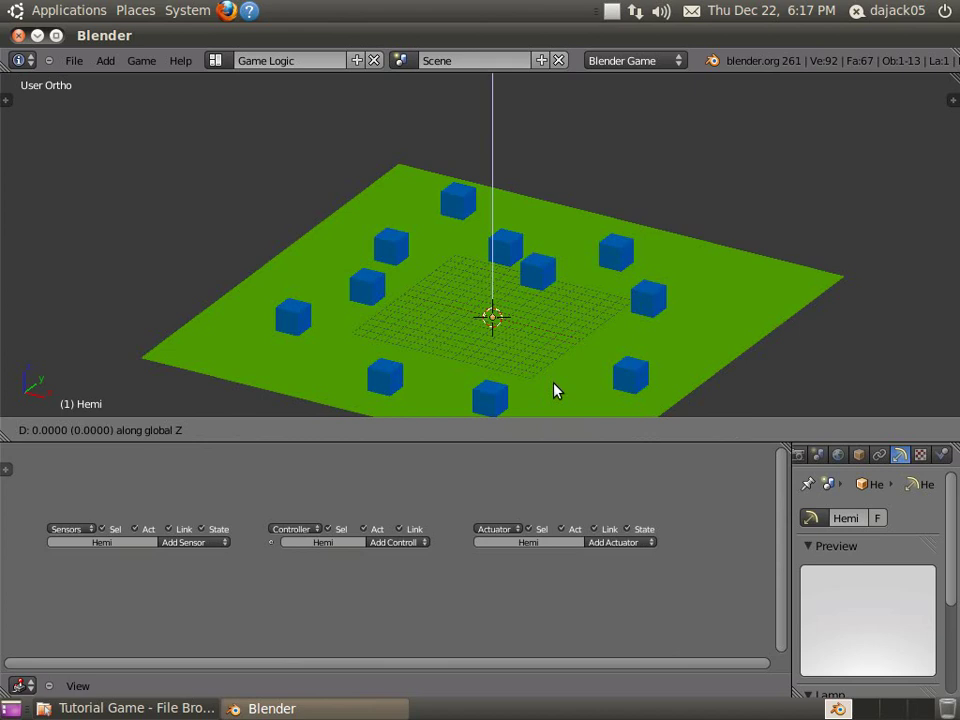
click(531, 244)
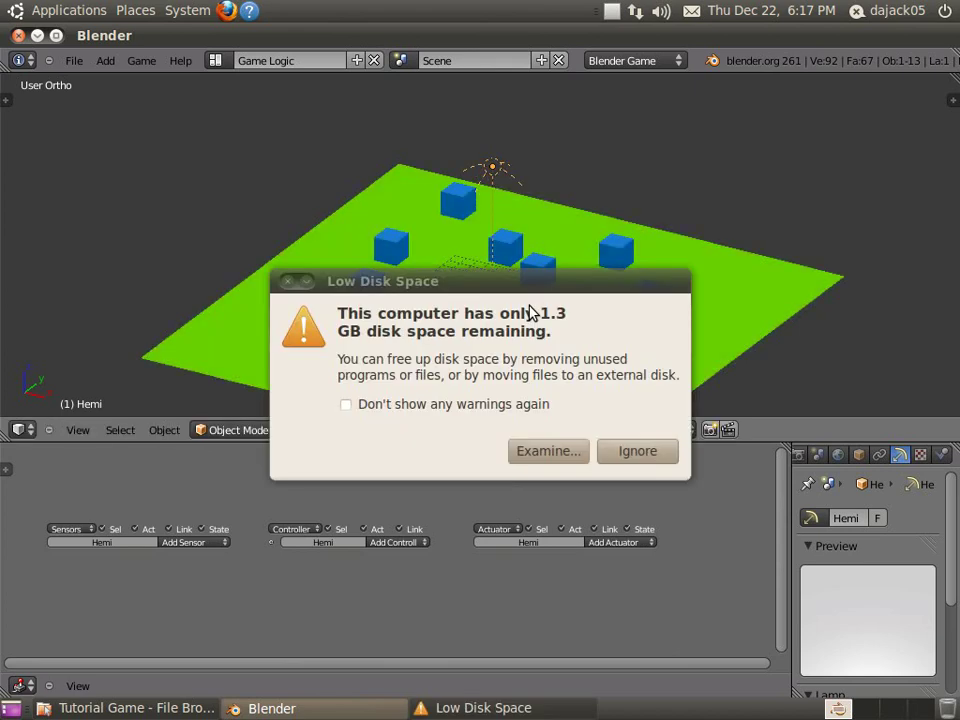
Step: Dismiss the low disk space warning, then rotate the lamp 45° about X and 45° about Z
click(660, 455)
middle_drag(544, 379, 585, 265)
shift+middle_drag(614, 217, 608, 260)
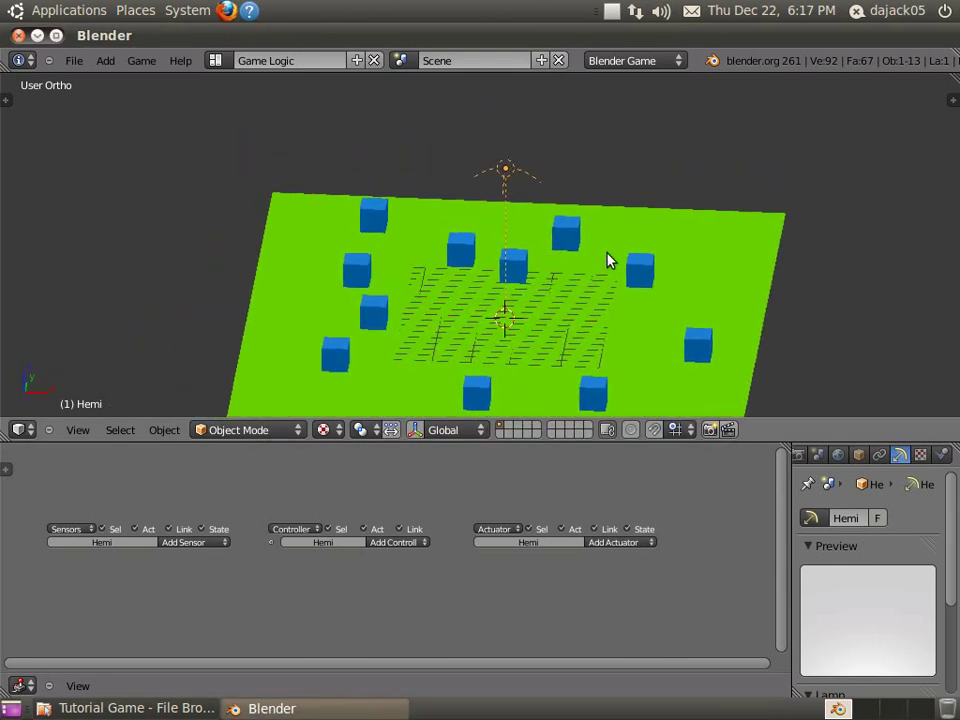
key(r)
key(y)
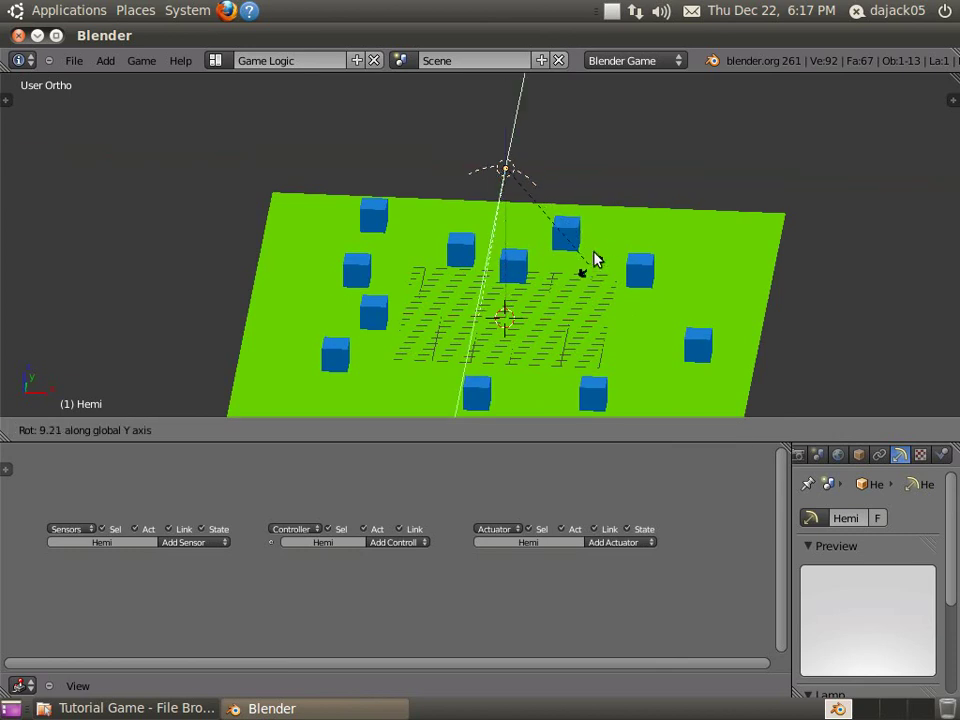
key(Escape)
text(rx)
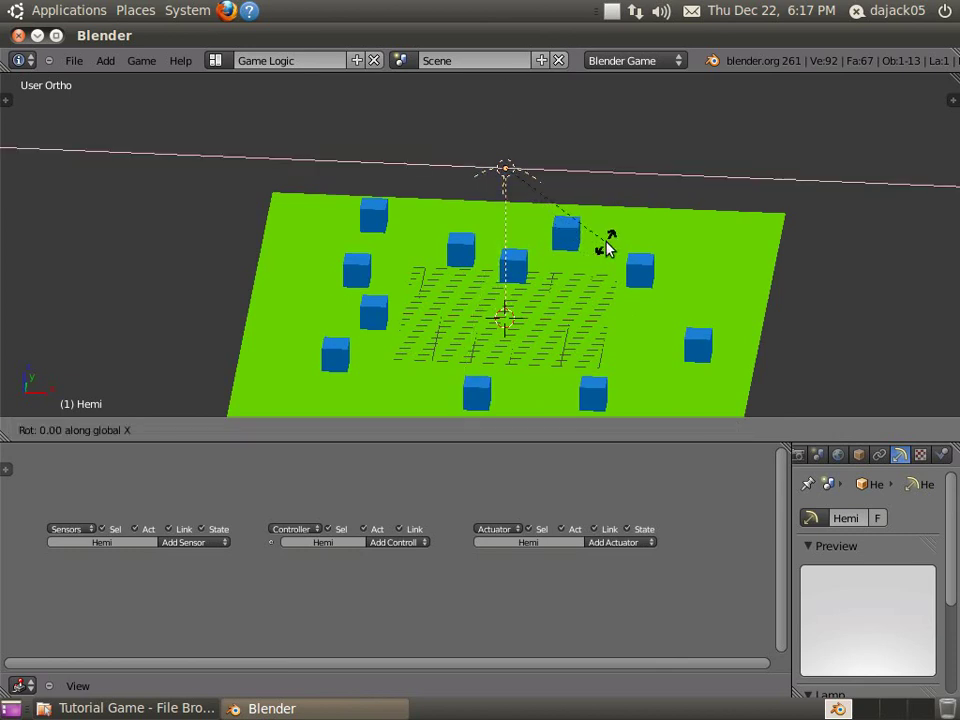
text(45)
key(Return)
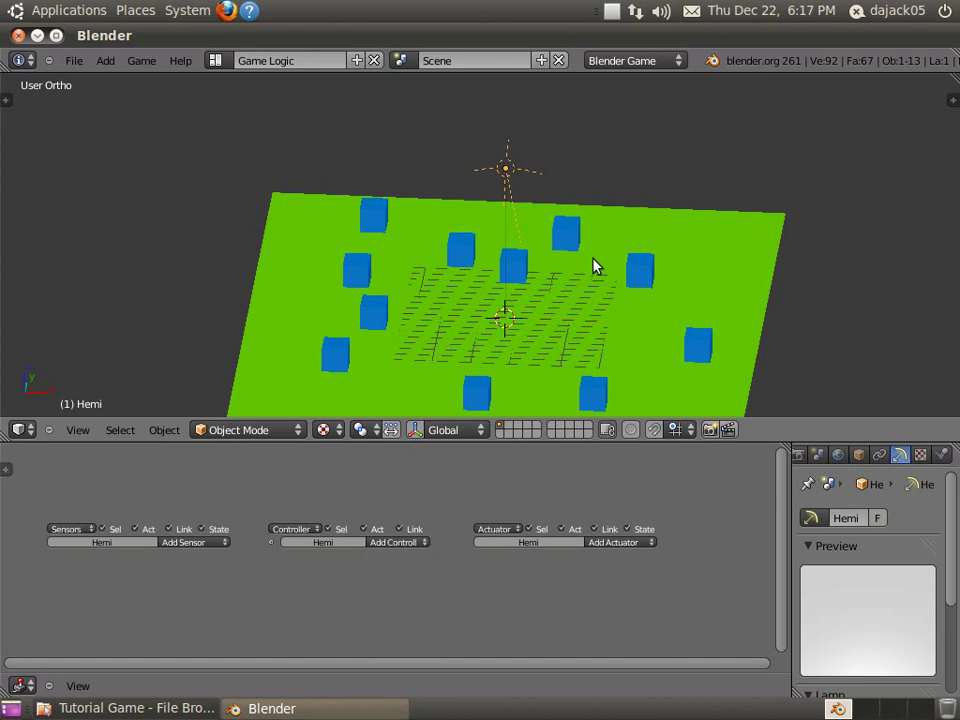
text(rz45)
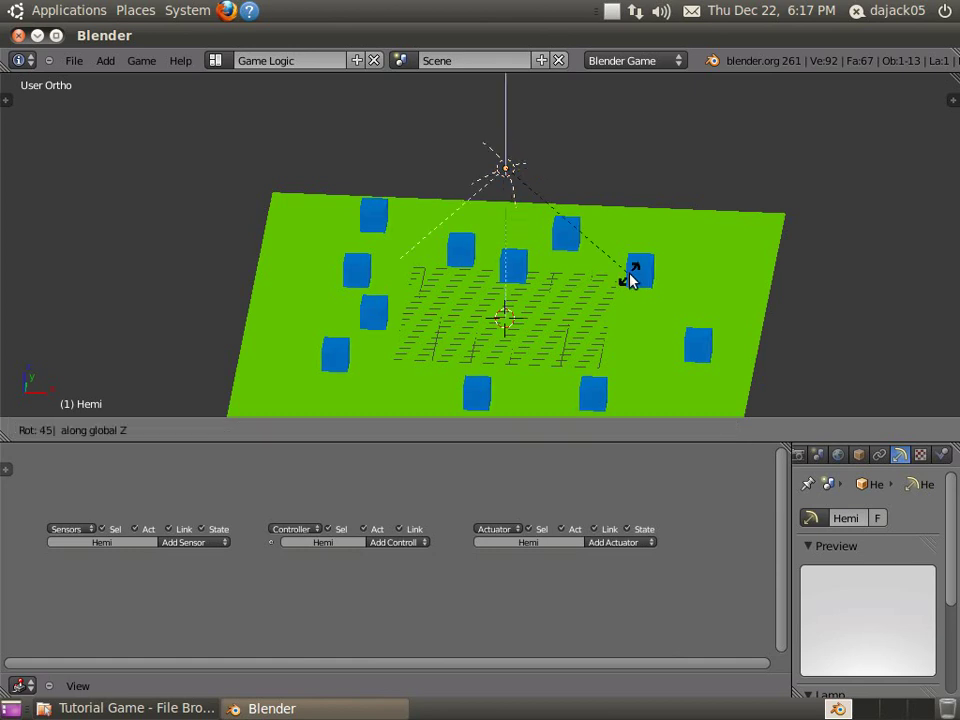
key(Return)
Step: Turn the lamp further about Z so it angles down over the blue cubes
middle_drag(458, 206, 440, 320)
scroll(499, 332, up, 5)
key(r)
key(z)
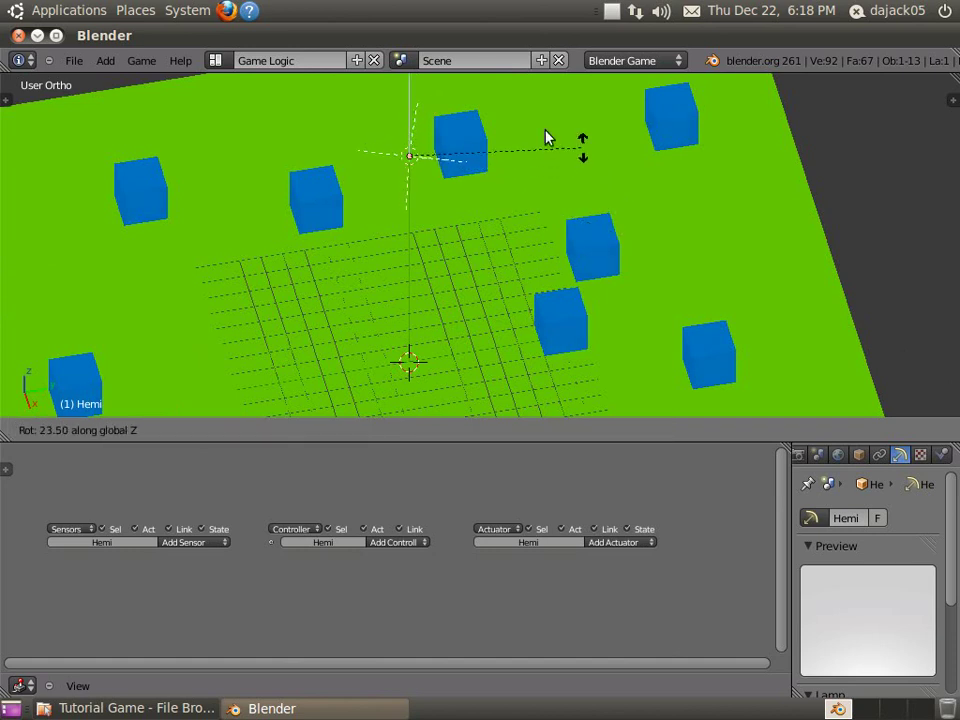
click(560, 143)
middle_drag(463, 232, 512, 296)
middle_drag(590, 257, 490, 365)
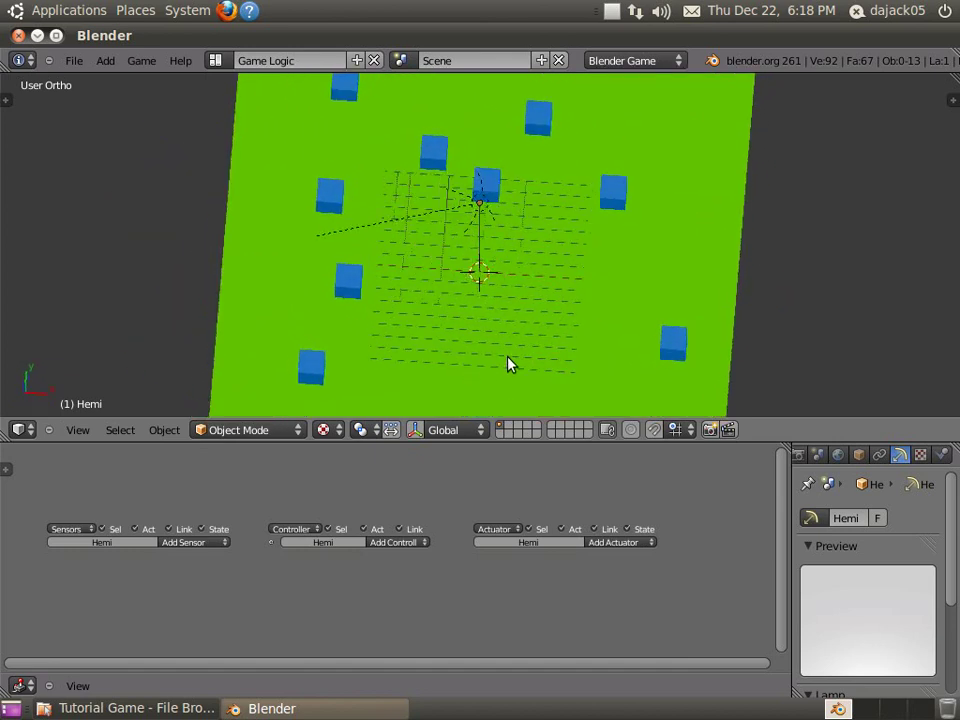
Step: Add a new cube at the scene centre and lift it 1 unit along Z
key(KP_7)
scroll(510, 266, up, 1)
key(z)
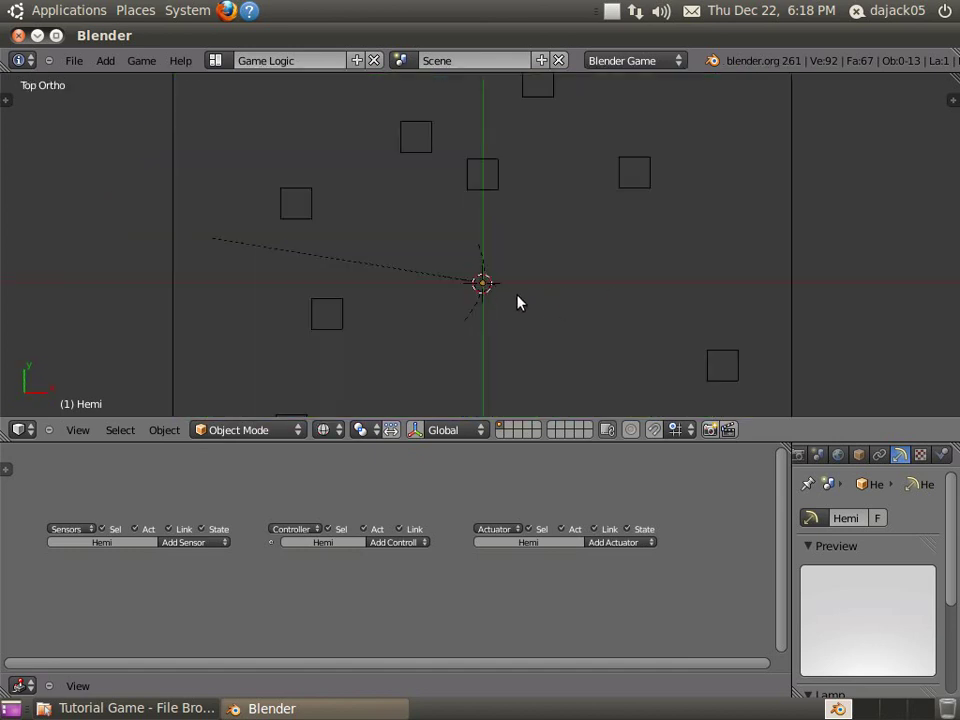
key(shift+a)
mouse_move(476, 98)
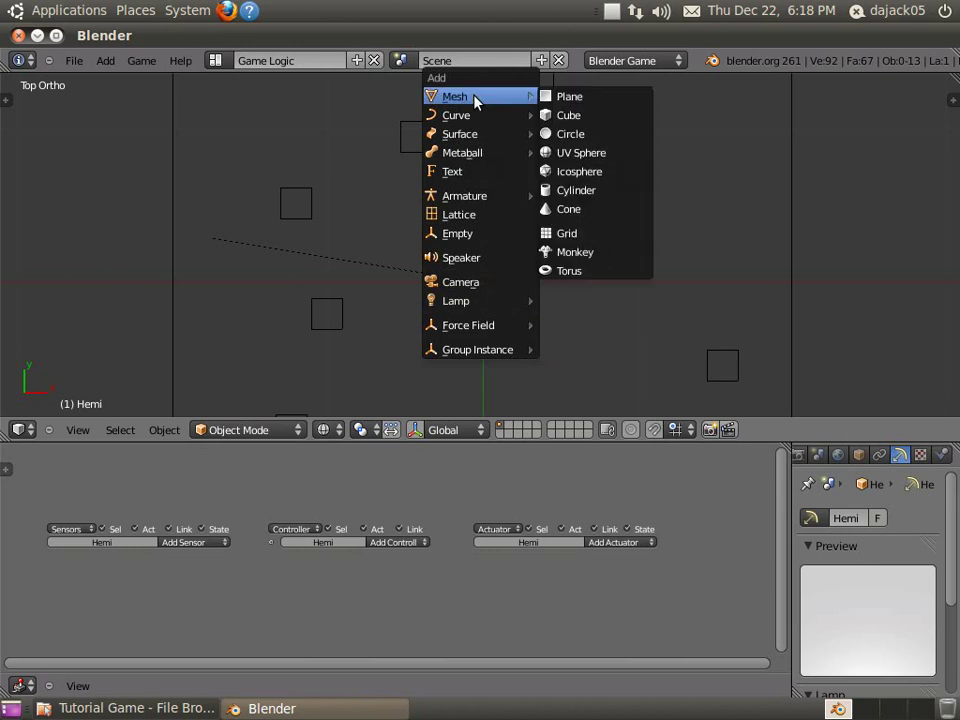
click(568, 115)
scroll(534, 309, up, 3)
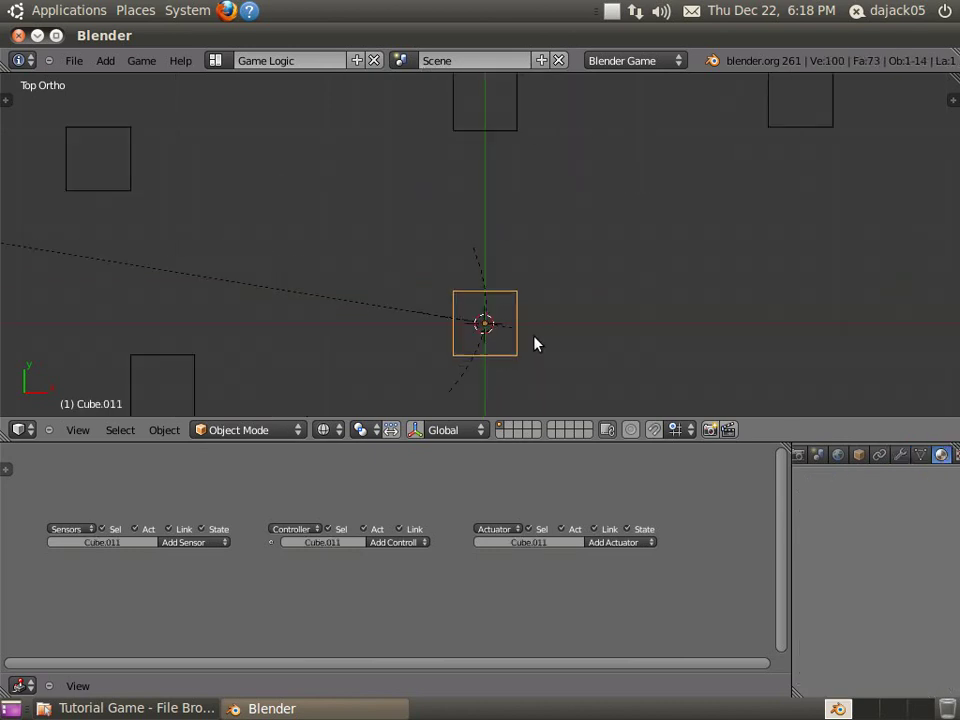
key(KP_1)
key(g)
key(z)
key(1)
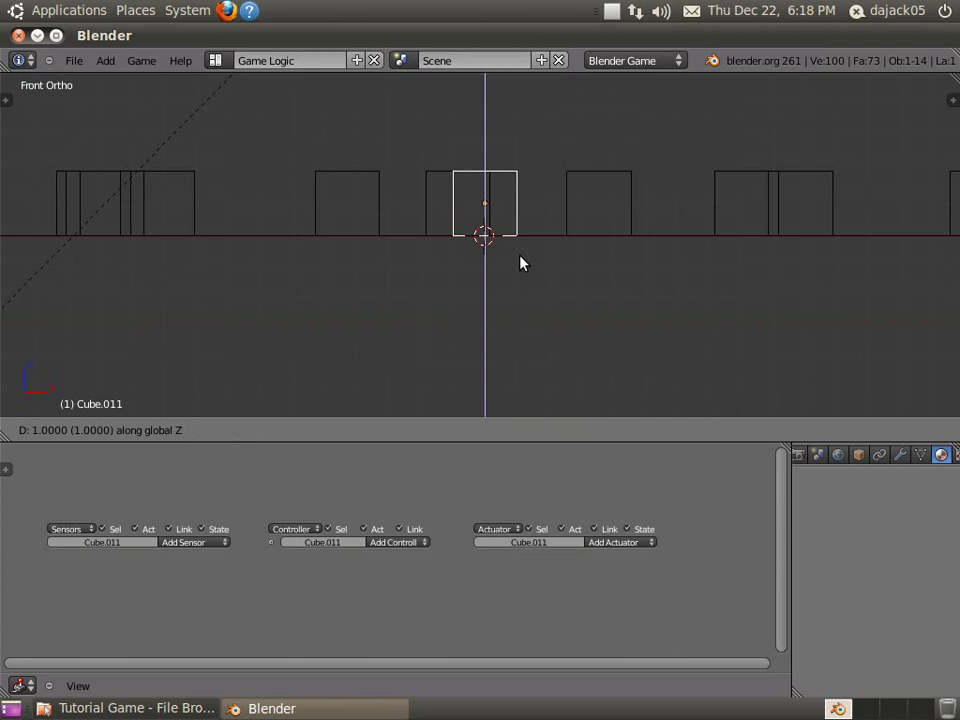
key(Return)
key(z)
Step: In Edit Mode, raise the cube's top face 2 units into a tall box
mouse_move(654, 180)
middle_down()
mouse_move(471, 259)
mouse_move(504, 326)
mouse_move(522, 283)
mouse_move(508, 349)
mouse_move(510, 302)
middle_up()
key(Tab)
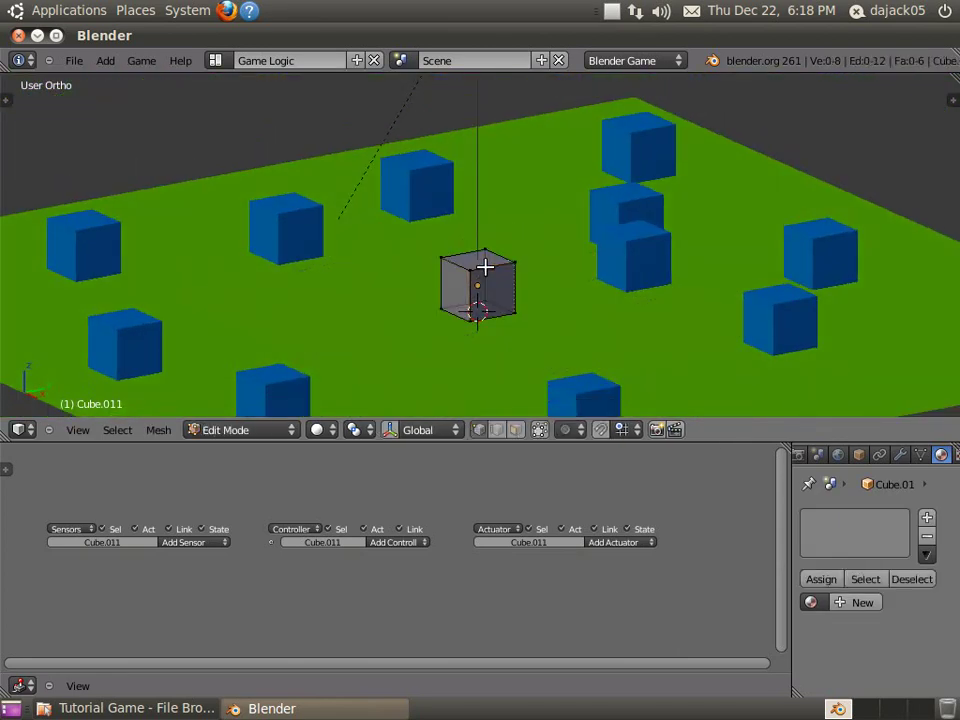
right_click(495, 266)
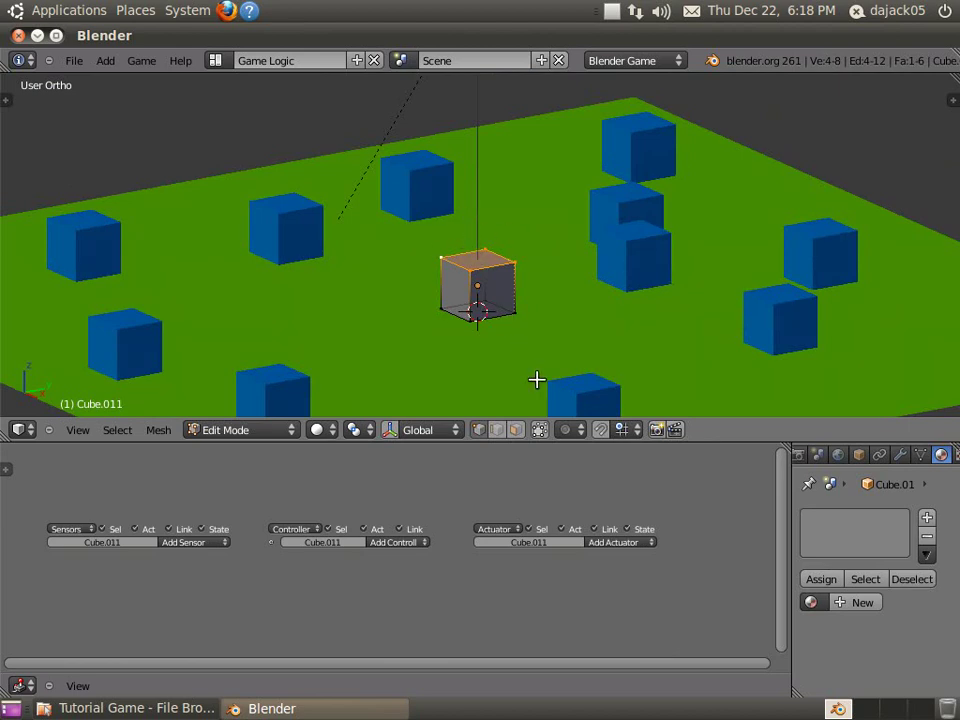
key(g)
key(z)
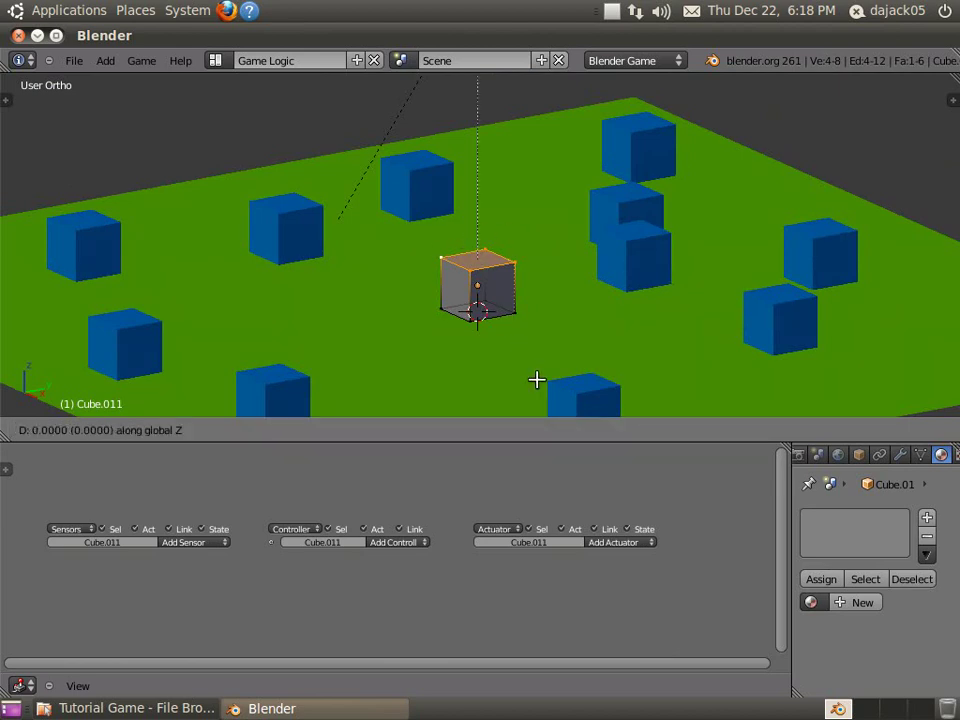
key(ctrl)
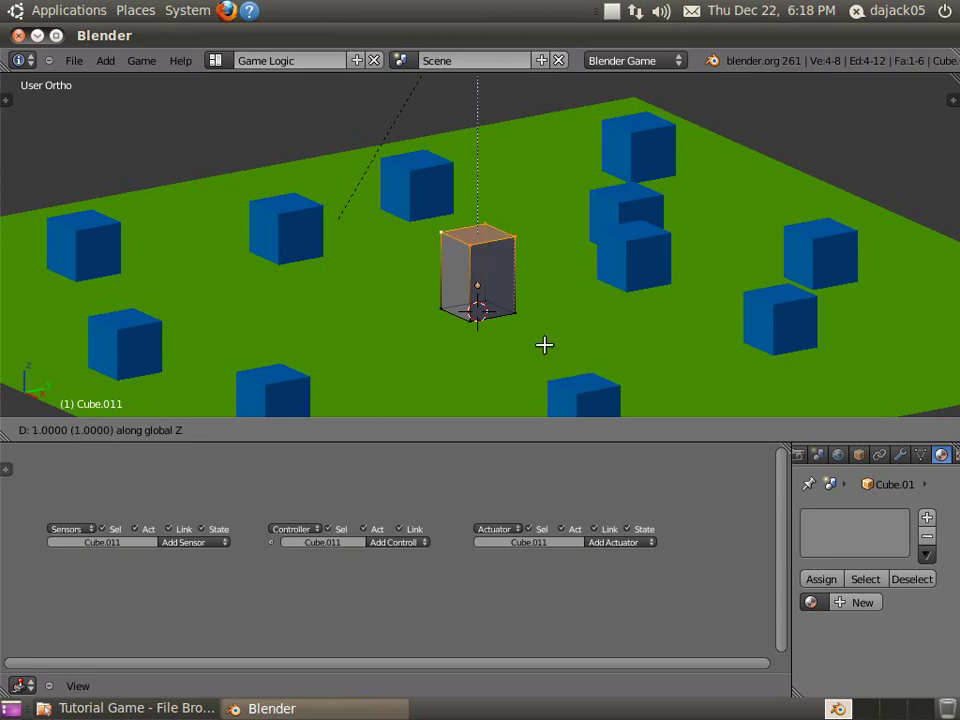
click(529, 319)
scroll(540, 321, up, 3)
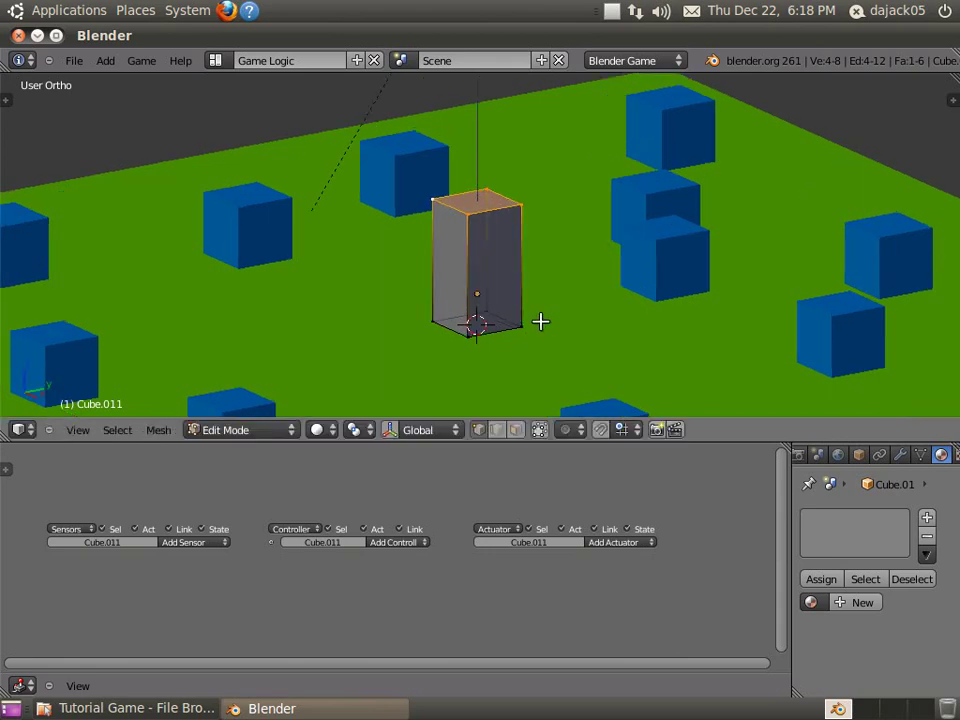
key(Tab)
Step: Inspect the tall box from front and right views, keeping it upright
middle_drag(602, 392, 285, 366)
key(KP_1)
scroll(558, 260, down, 2)
key(z)
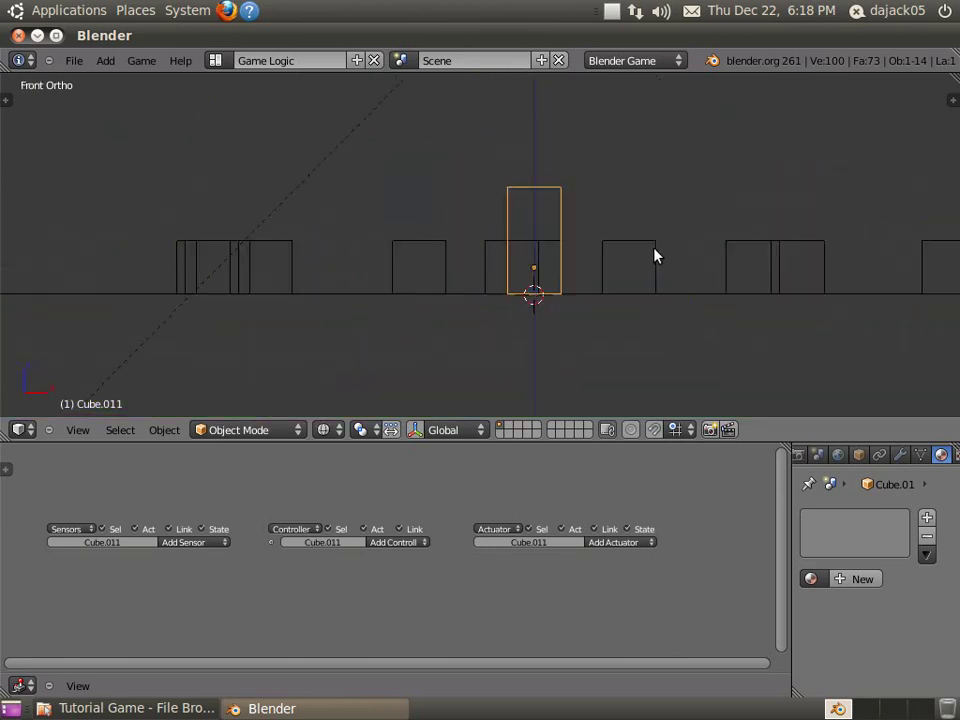
mouse_move(654, 255)
shift+middle_down()
mouse_move(542, 304)
mouse_move(616, 224)
mouse_move(546, 296)
mouse_move(501, 321)
mouse_move(666, 319)
mouse_move(720, 295)
mouse_move(714, 272)
mouse_move(514, 272)
mouse_move(555, 310)
shift+middle_up()
scroll(540, 308, up, 2)
key(z)
middle_drag(686, 298, 606, 294)
key(KP_1)
key(KP_3)
key(Tab)
key(Tab)
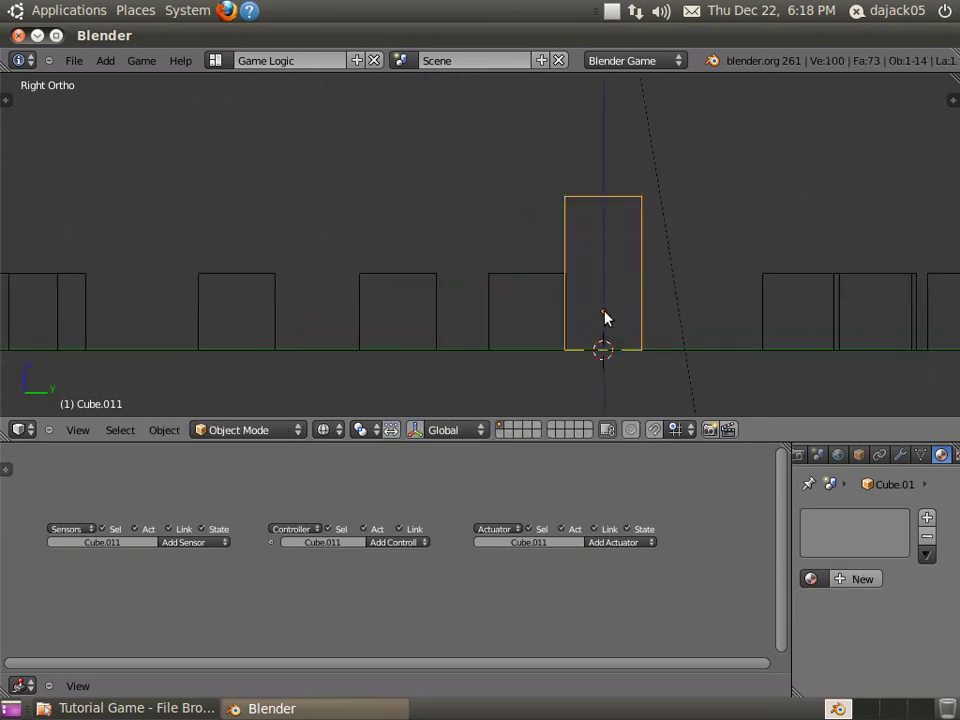
key(r)
key(r)
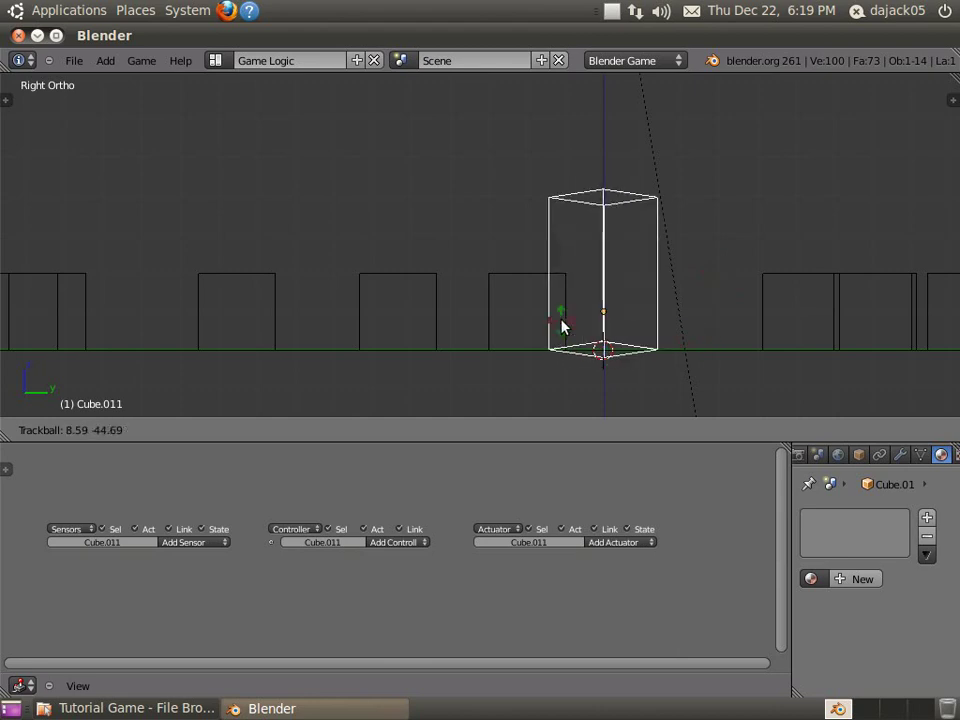
key(Escape)
Step: Apply Origin to Geometry to the tall box from the Tool Shelf's Origin menu
shift+middle_drag(602, 292, 590, 337)
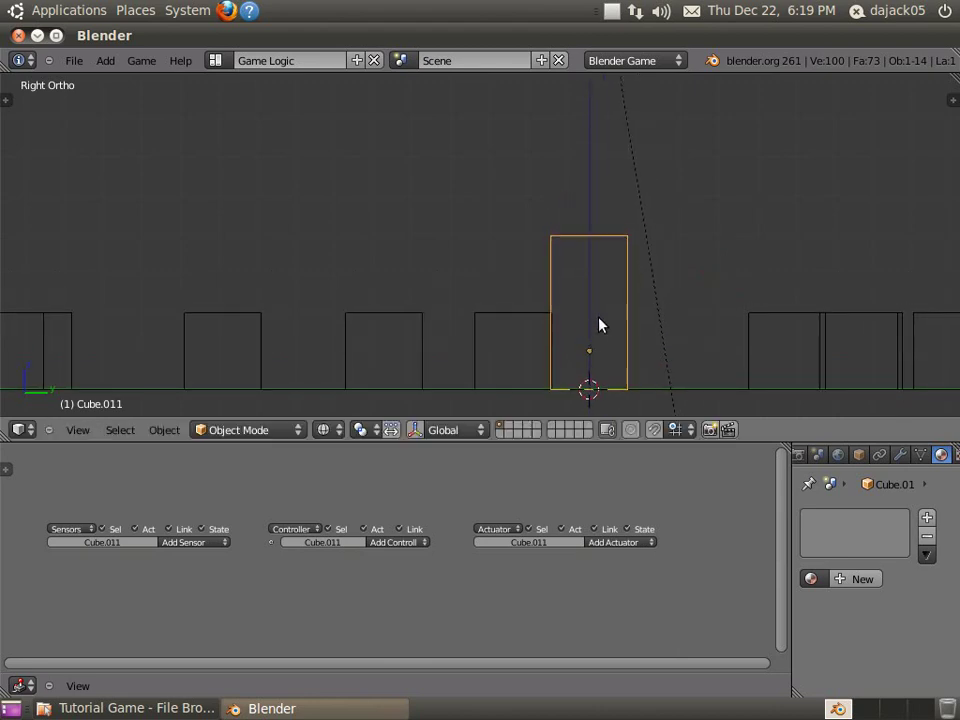
key(t)
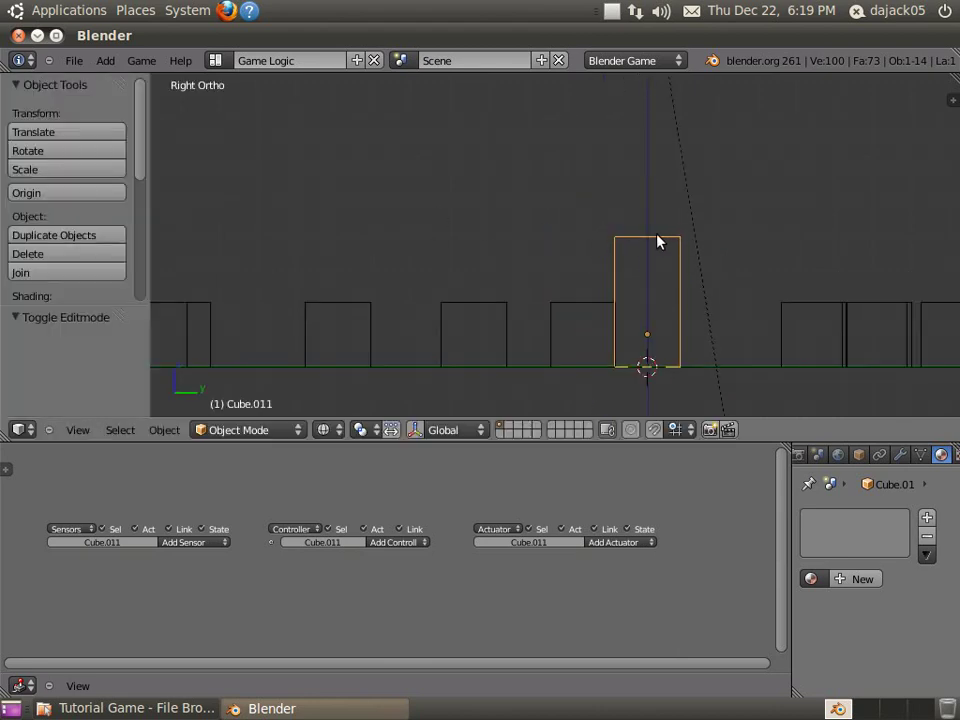
click(44, 194)
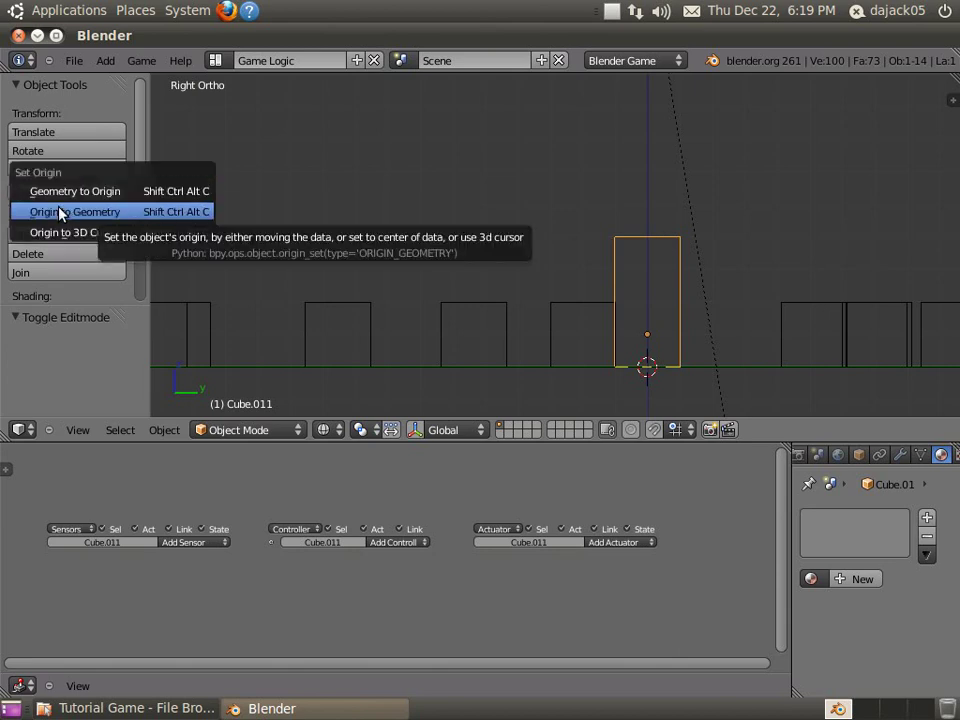
click(59, 213)
key(t)
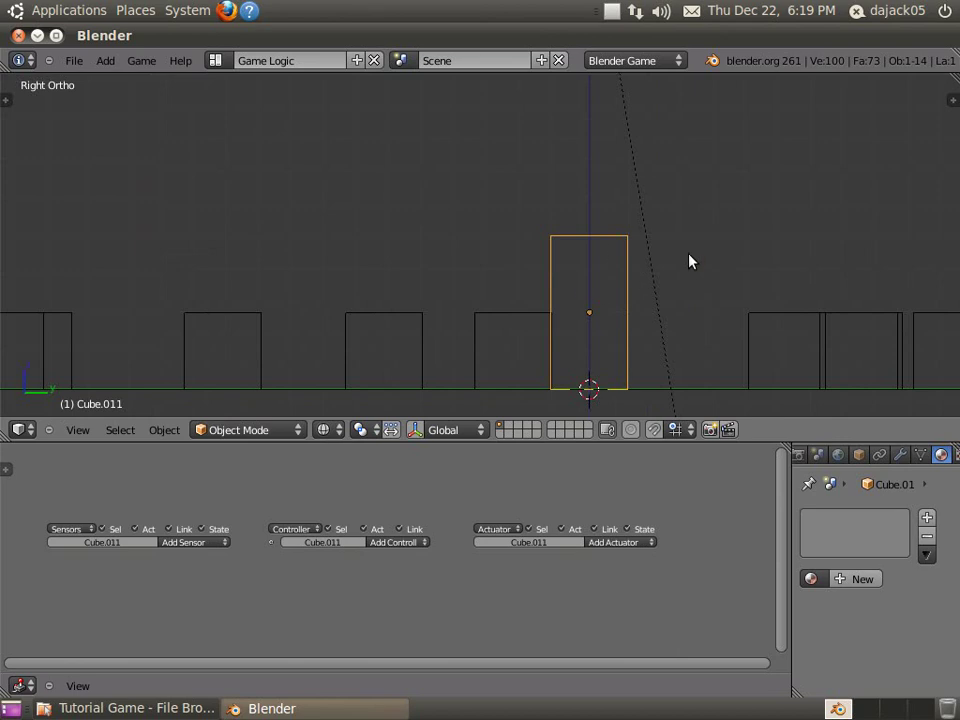
shift+middle_drag(548, 291, 571, 249)
scroll(550, 290, up, 1)
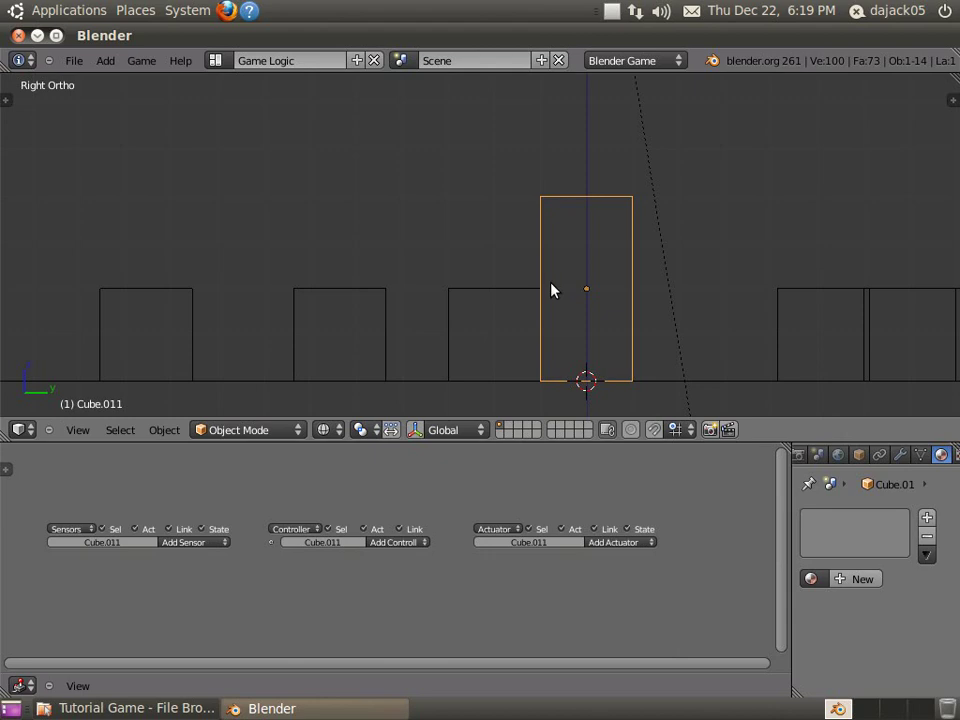
Step: Rename the tall box from Cube.011 to 'Player' in the Object properties tab
middle_drag(649, 244, 559, 317)
key(z)
scroll(585, 343, down, 1)
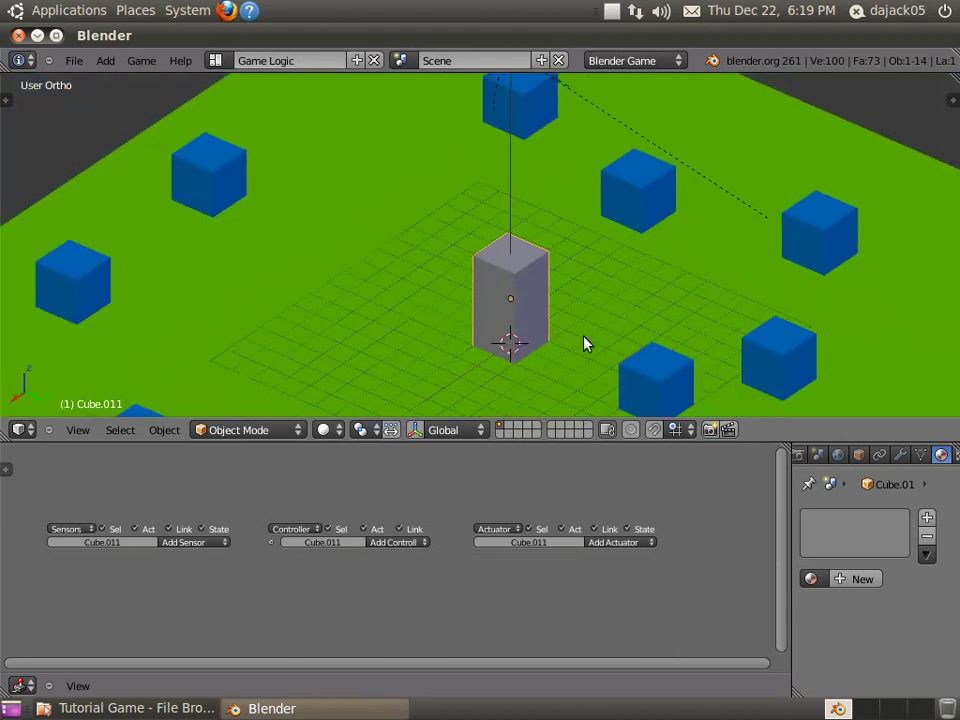
scroll(585, 343, up, 1)
scroll(536, 257, down, 2)
middle_drag(536, 257, 806, 214)
scroll(675, 250, up, 1)
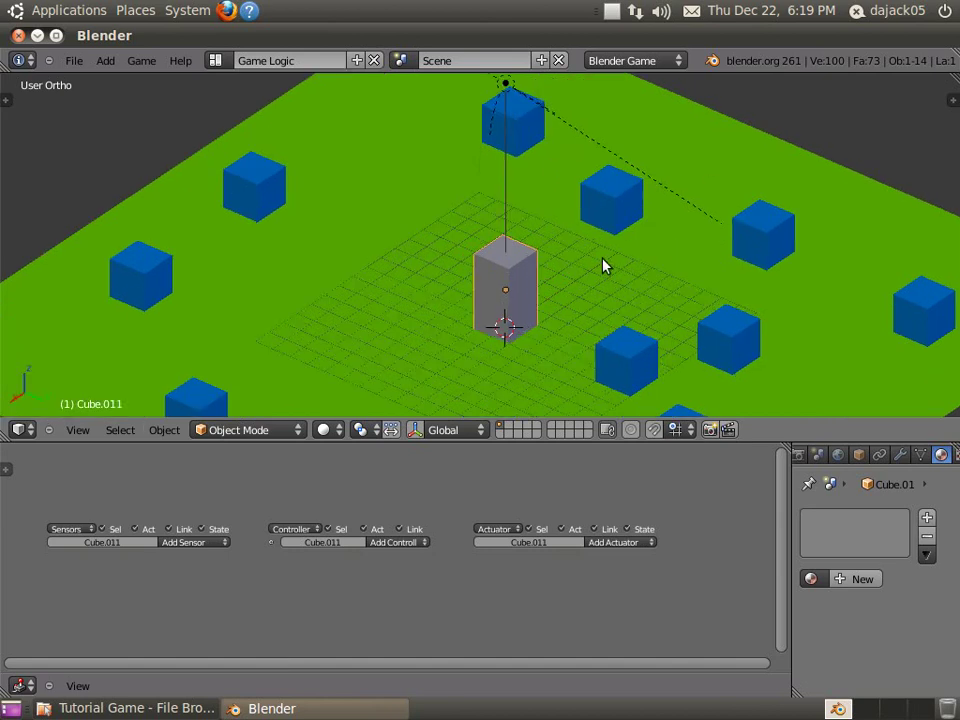
scroll(603, 266, up, 1)
shift+middle_drag(626, 289, 495, 251)
scroll(408, 254, up, 1)
shift+middle_drag(408, 254, 460, 285)
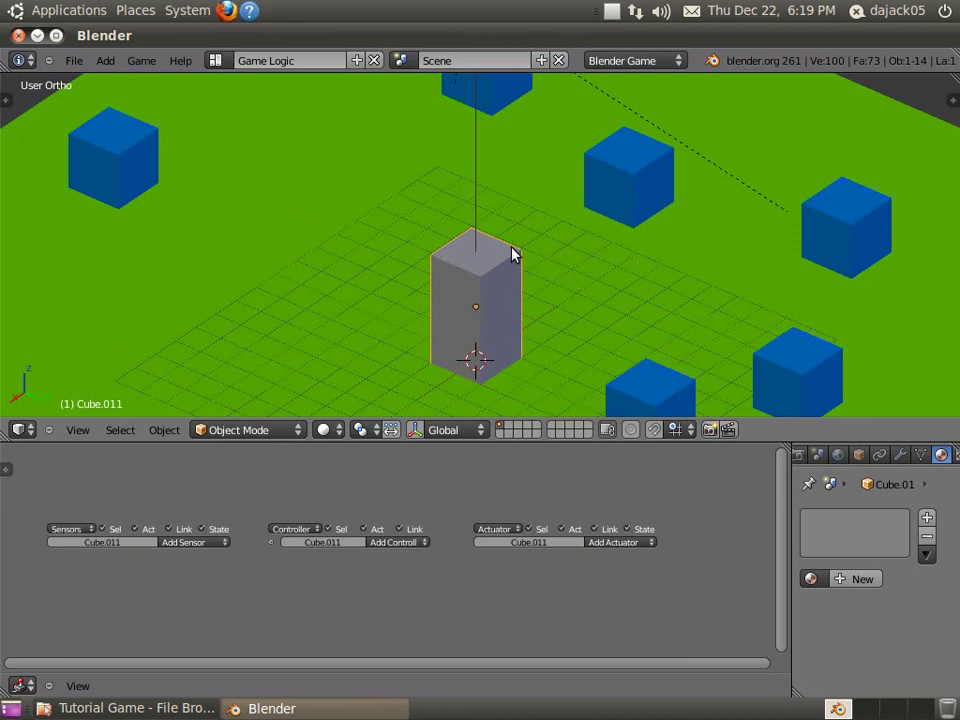
click(862, 456)
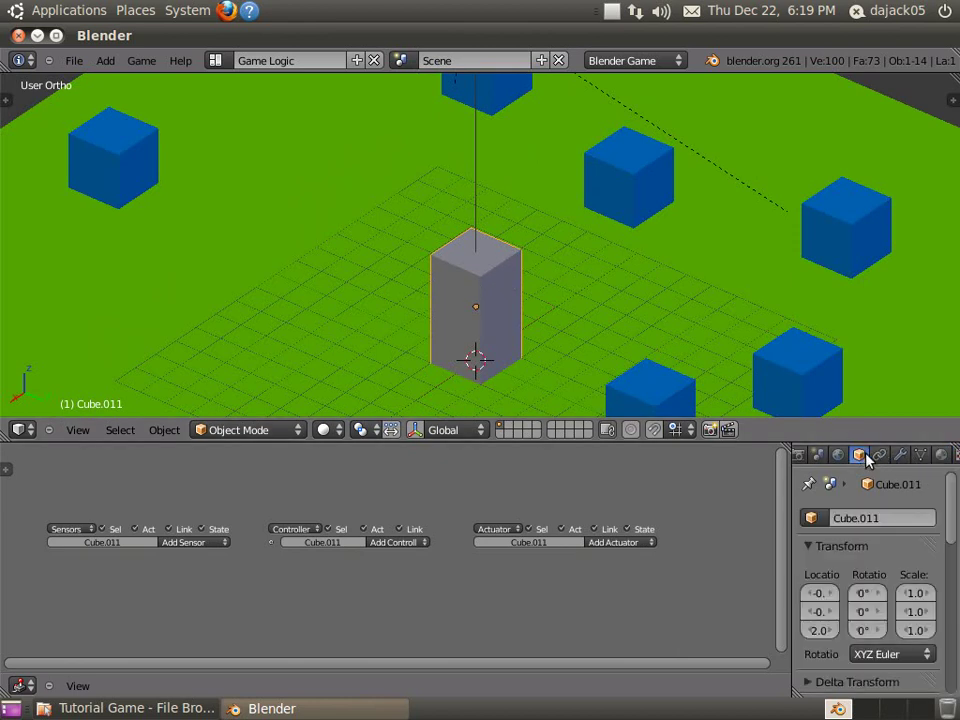
click(897, 518)
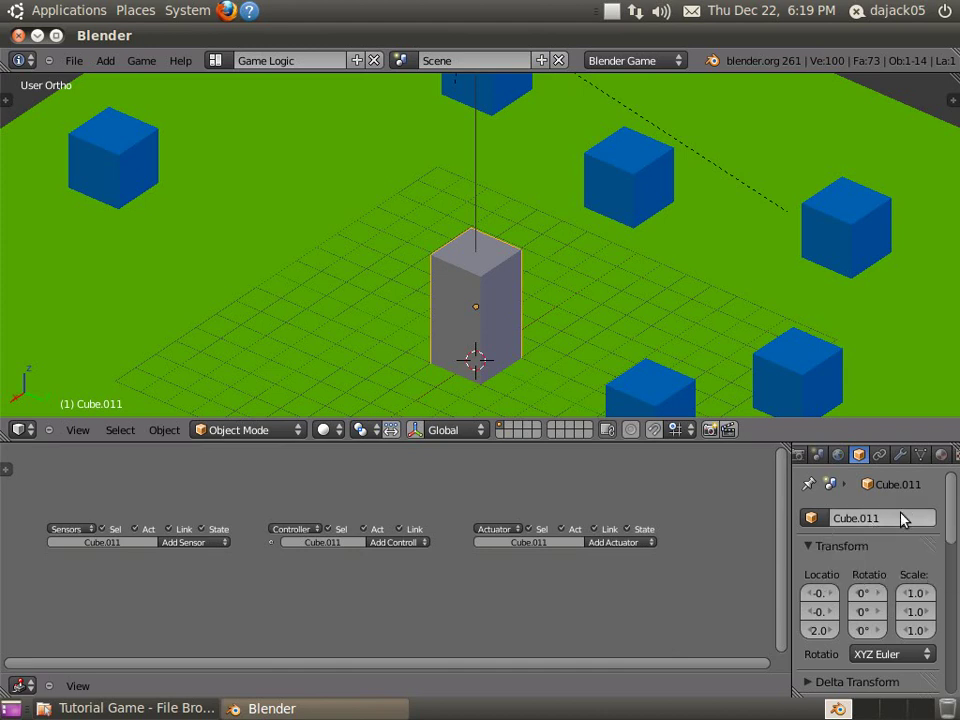
text(Player)
key(Return)
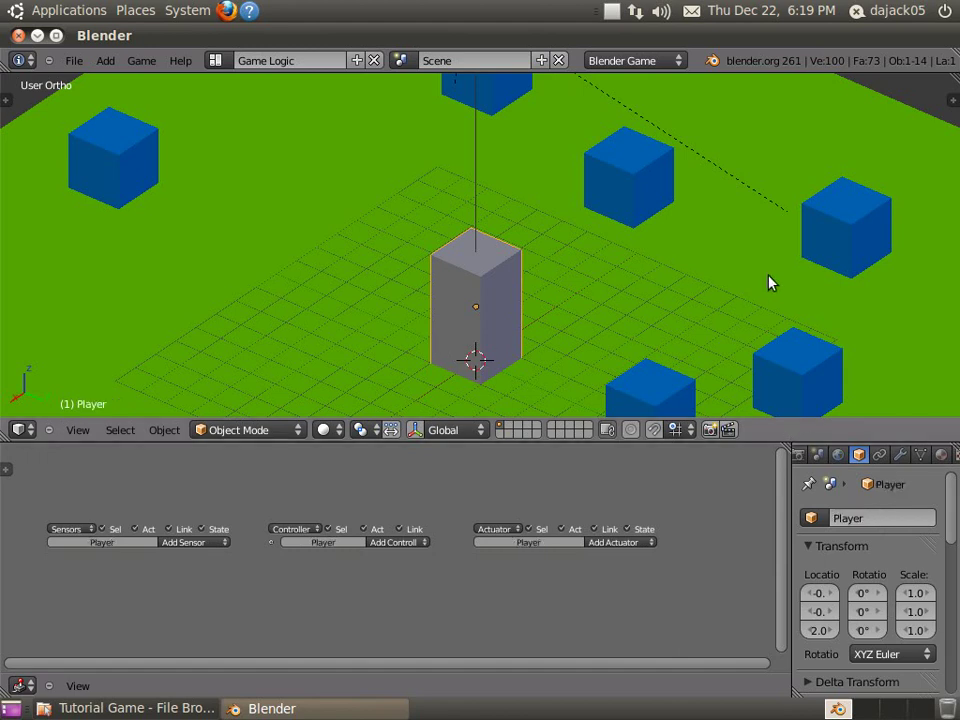
Step: Create a new material for the Player box
click(941, 455)
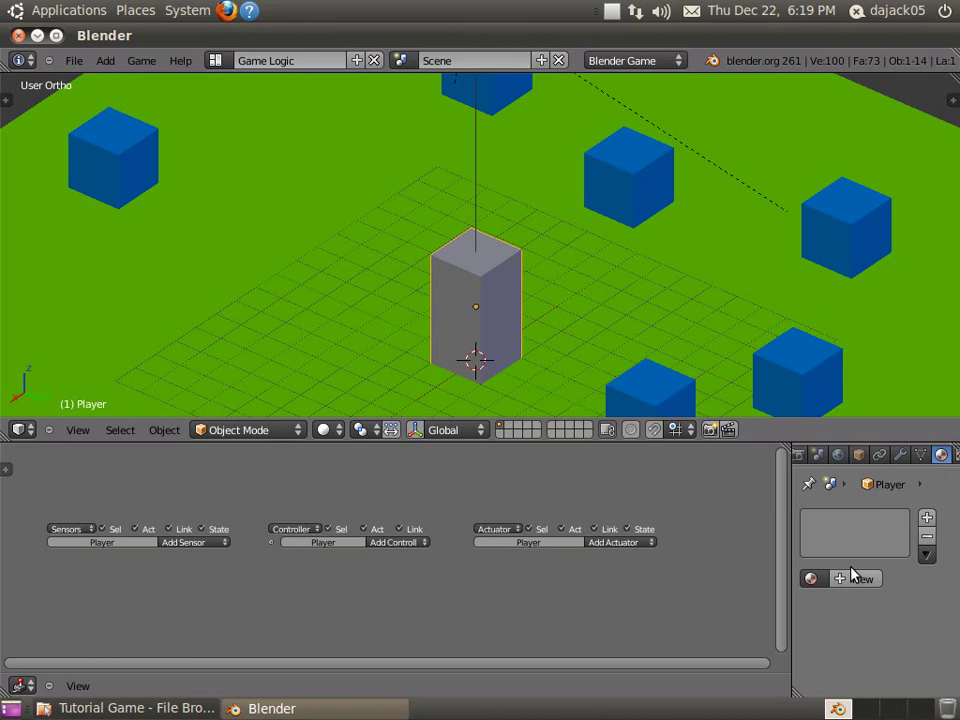
click(855, 576)
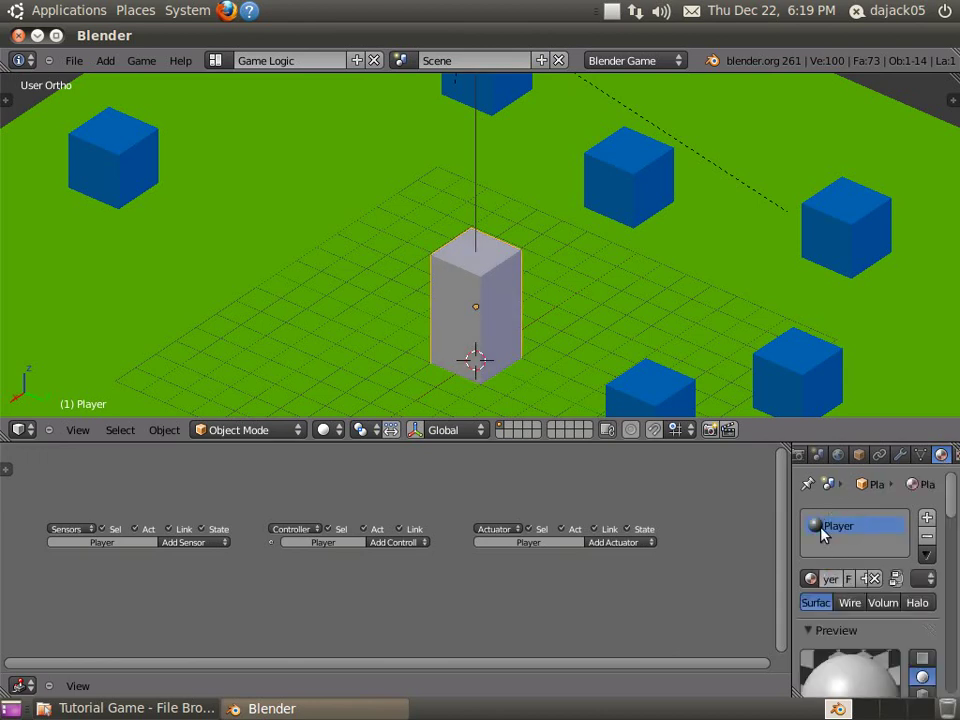
scroll(810, 400, down, 4)
scroll(552, 306, up, 1)
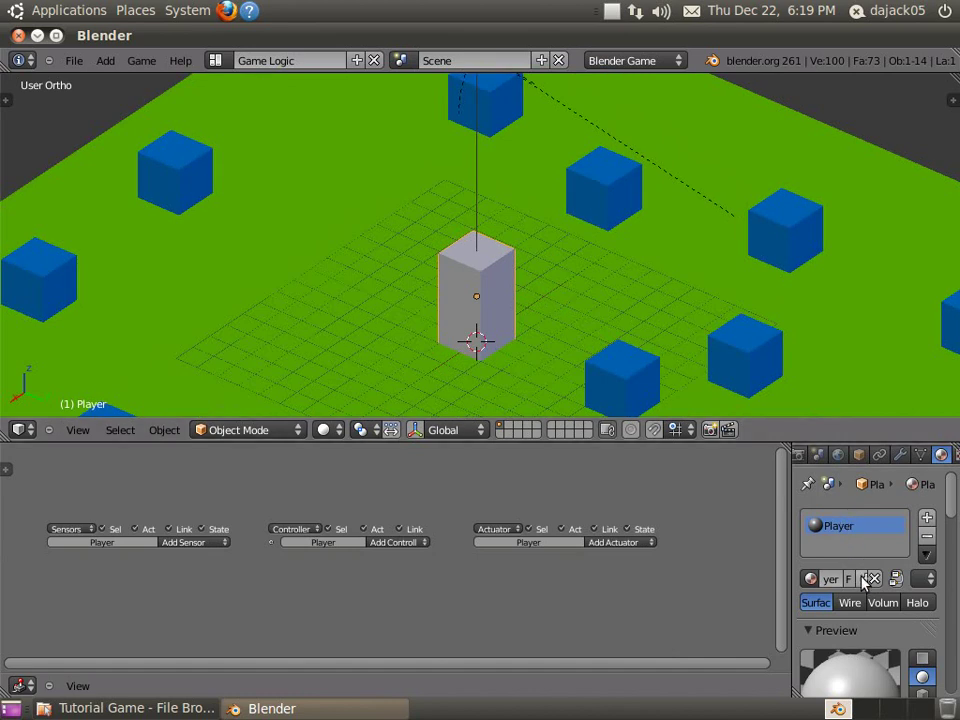
scroll(865, 578, down, 5)
scroll(870, 585, up, 5)
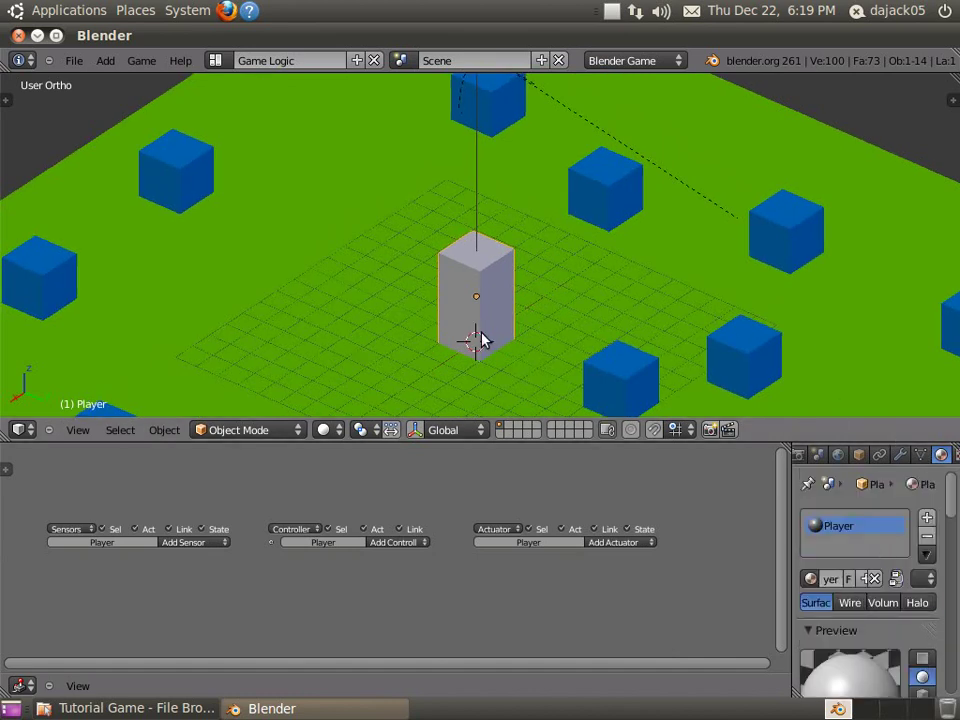
Step: Switch the viewport to textured shading and view the Player box from a lower angle
middle_drag(482, 339, 534, 328)
scroll(606, 291, down, 2)
scroll(606, 291, up, 1)
scroll(491, 360, up, 1)
key(alt+z)
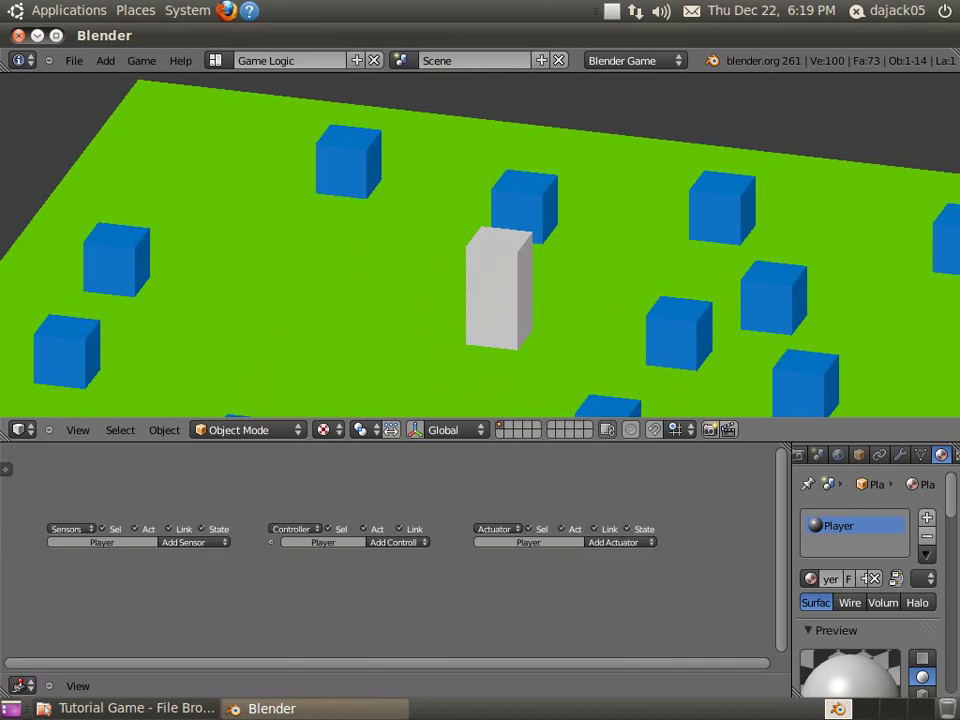
mouse_move(544, 253)
middle_down()
mouse_move(671, 266)
mouse_move(545, 296)
mouse_move(557, 358)
mouse_move(510, 343)
mouse_move(737, 317)
mouse_move(446, 339)
mouse_move(486, 358)
mouse_move(463, 354)
mouse_move(478, 342)
middle_up()
scroll(478, 342, up, 1)
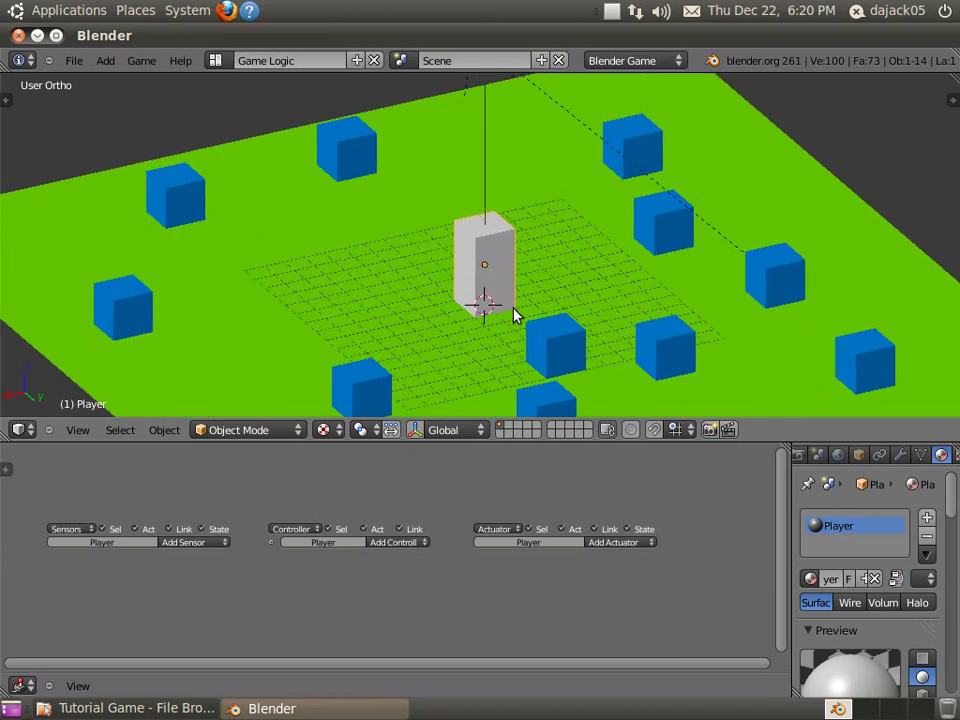
Step: Add a camera and rotate it 90° about X in top wireframe view
key(shift+a)
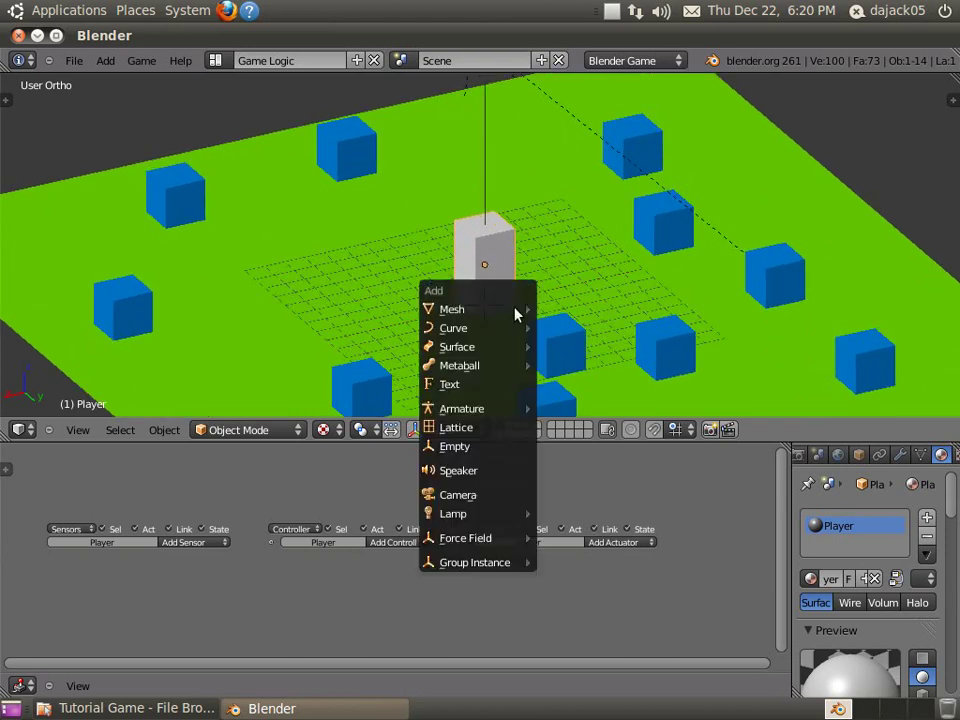
click(471, 497)
key(KP_7)
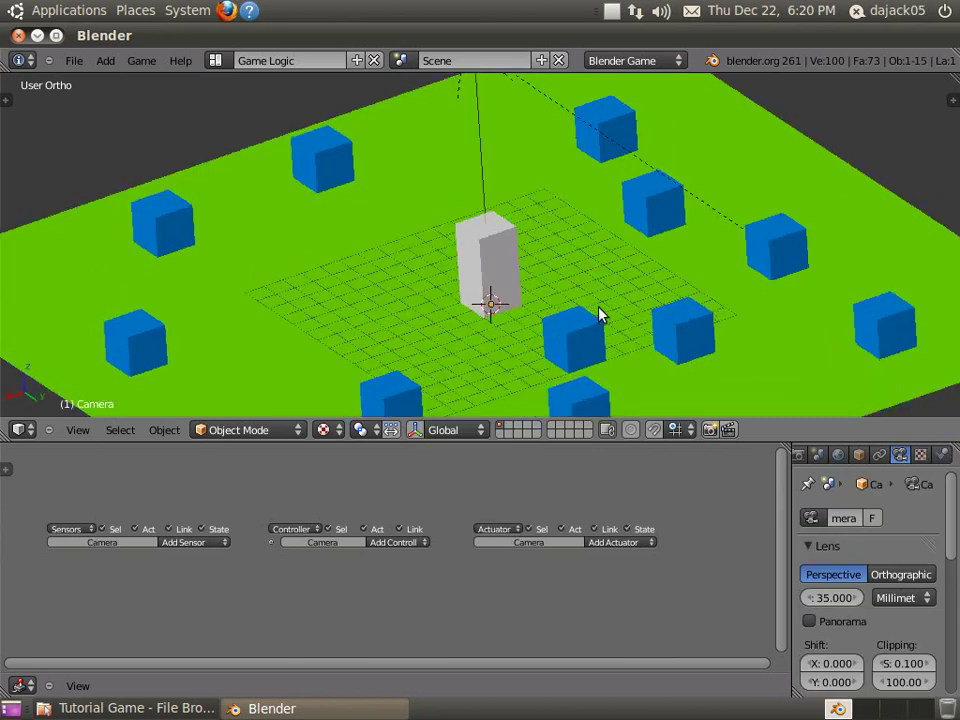
key(z)
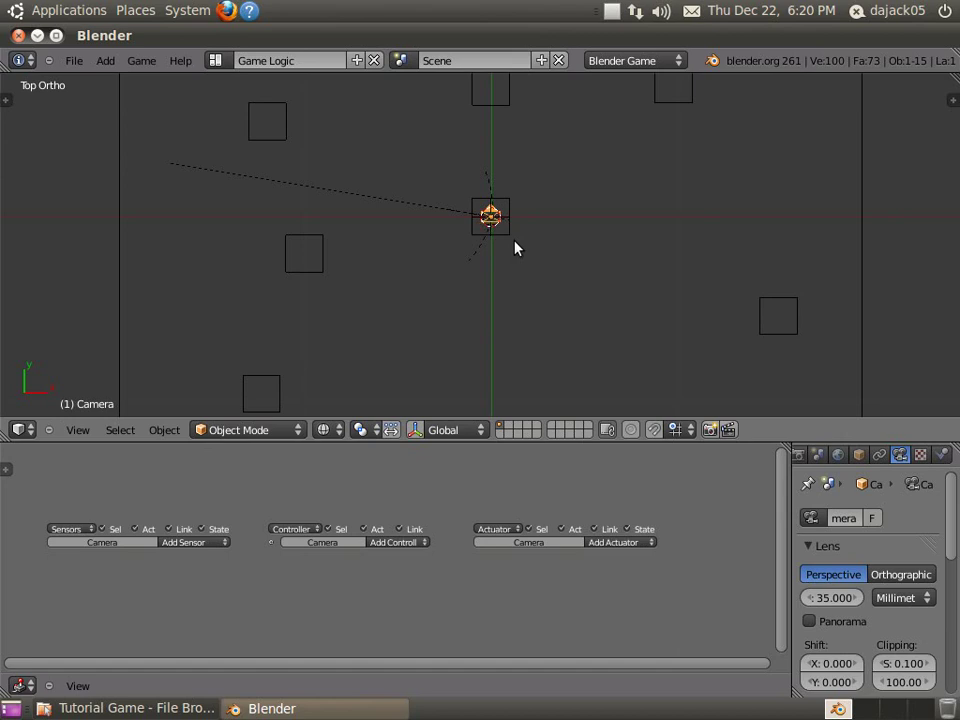
scroll(514, 249, up, 3)
scroll(510, 272, up, 3)
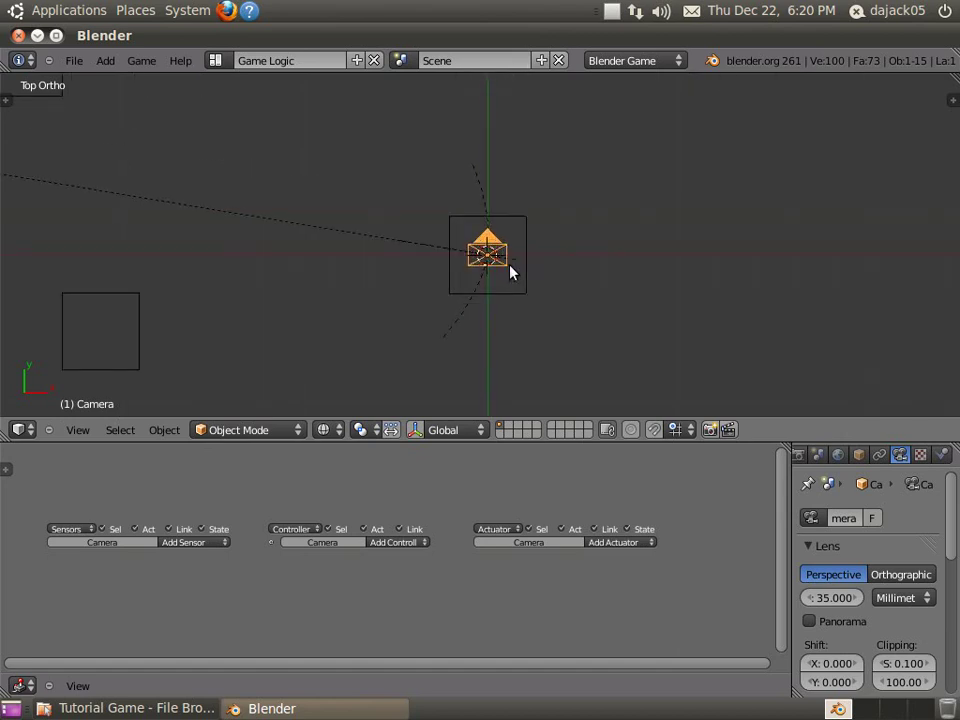
scroll(652, 283, down, 1)
text(r)
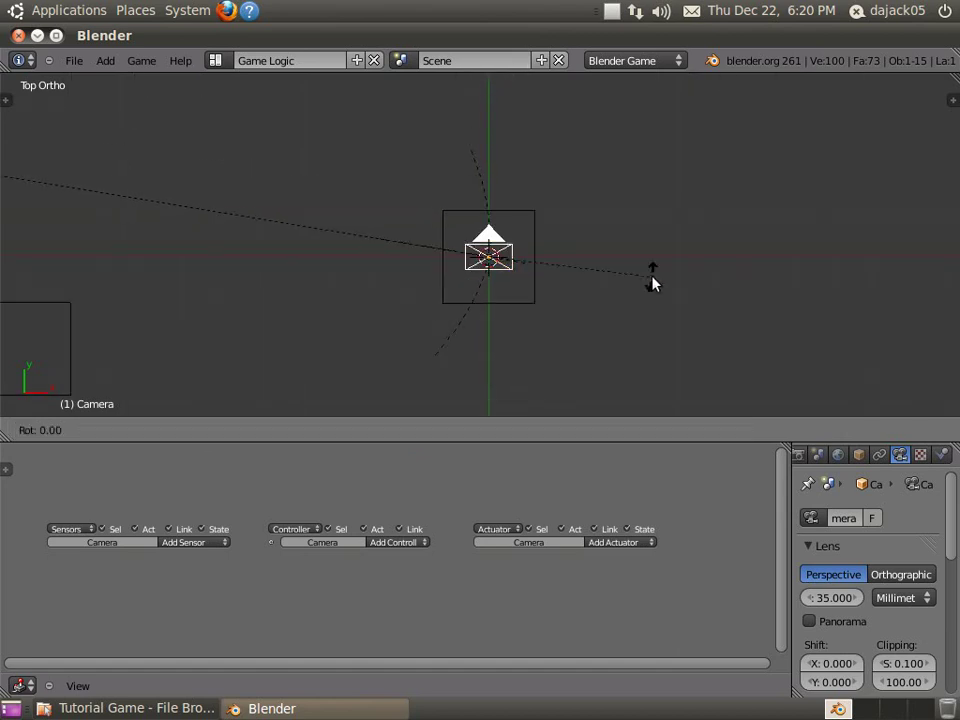
text(x)
text(90)
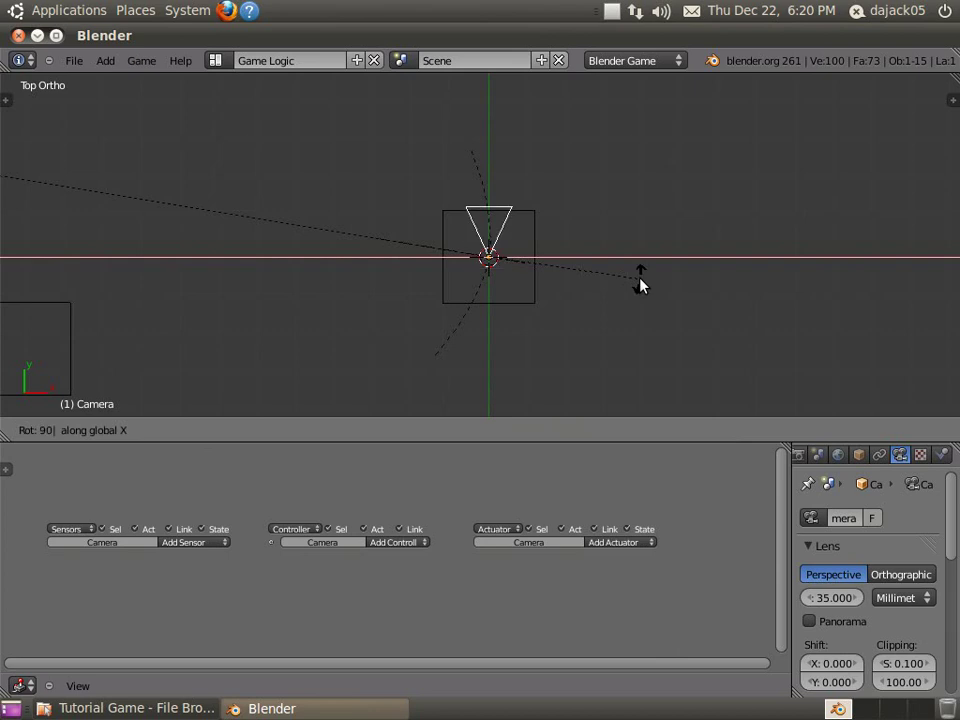
key(Return)
Step: From the right side view, move the camera up and behind the level
key(KP_1)
key(KP_3)
key(g)
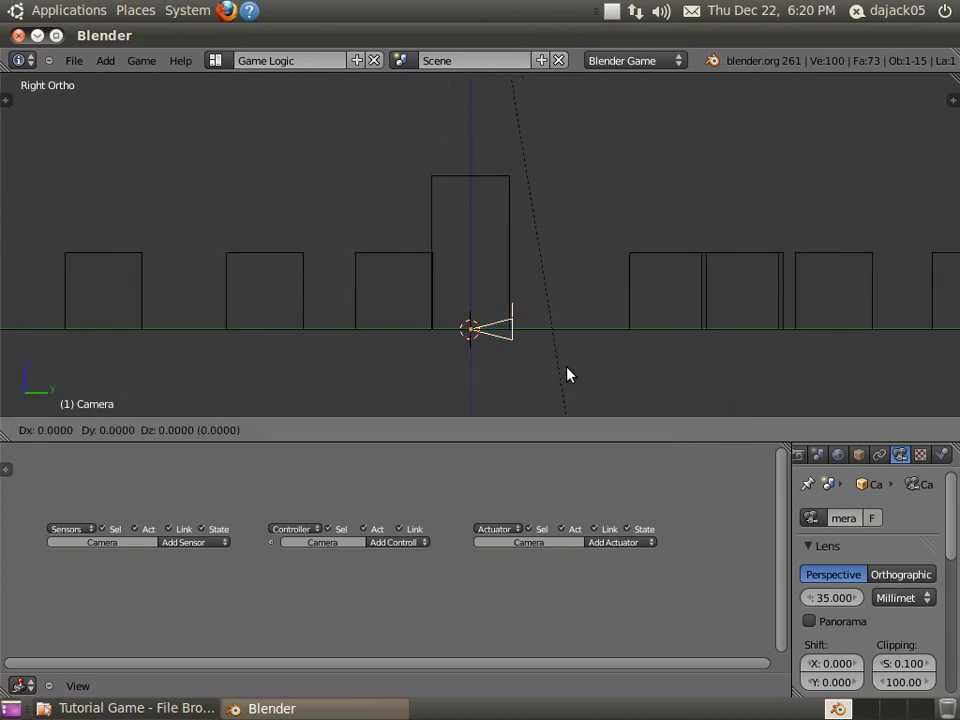
click(129, 167)
key(g)
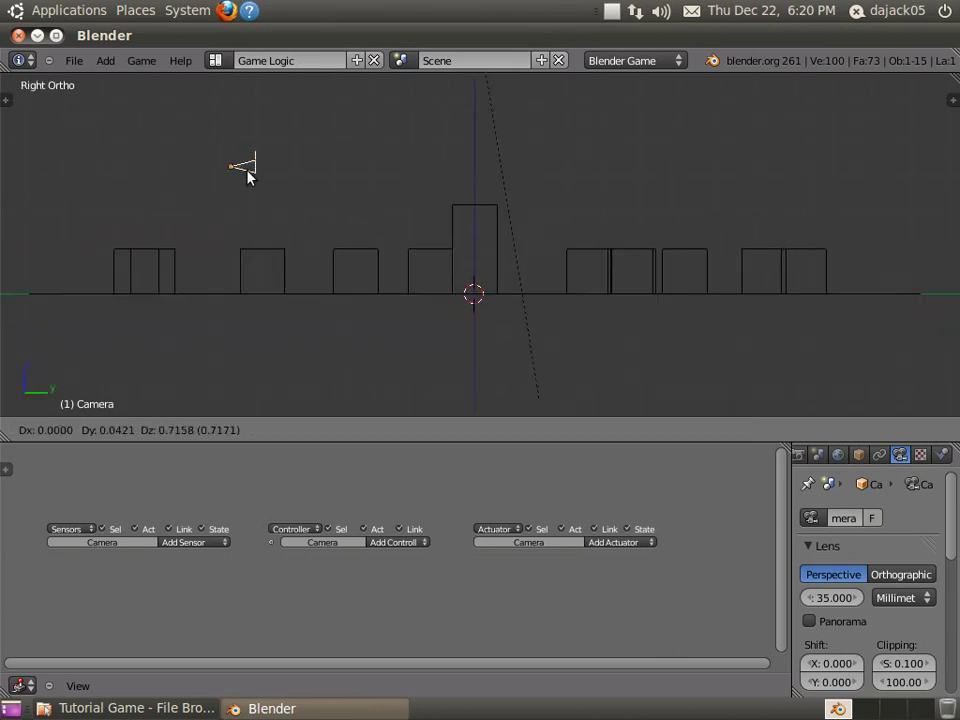
click(229, 163)
Step: Look through the camera and tilt it downward about X
key(KP_0)
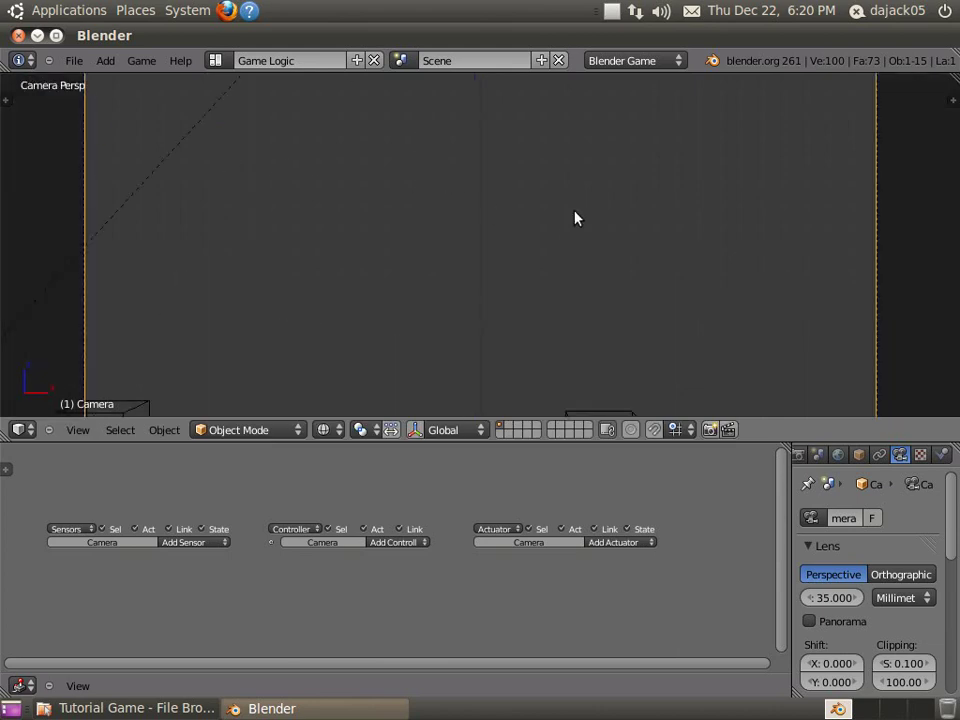
scroll(575, 218, down, 1)
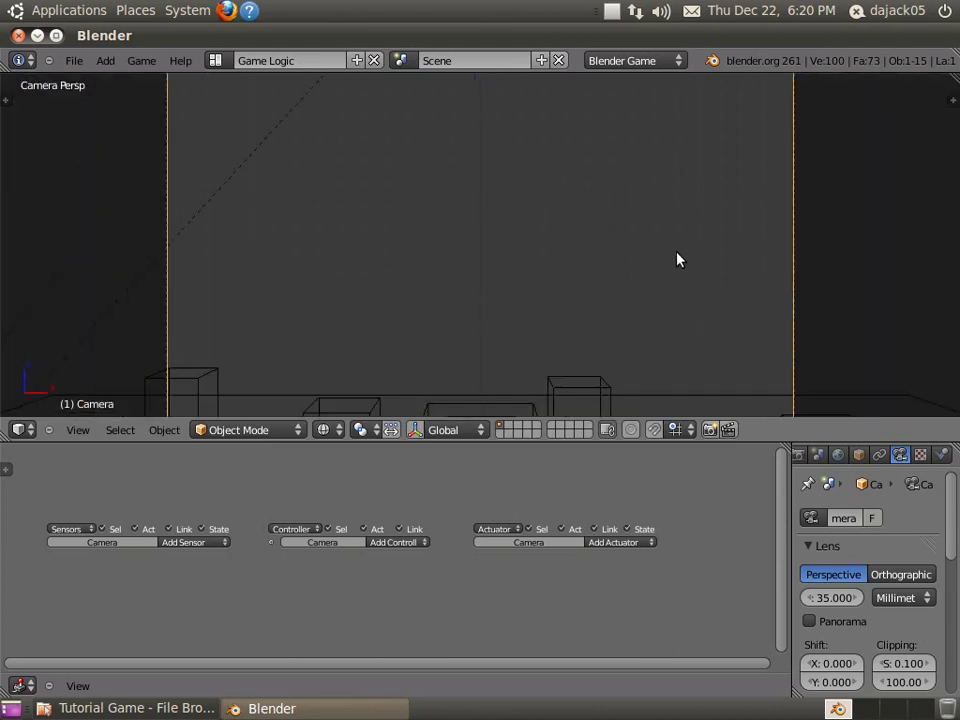
key(r)
key(x)
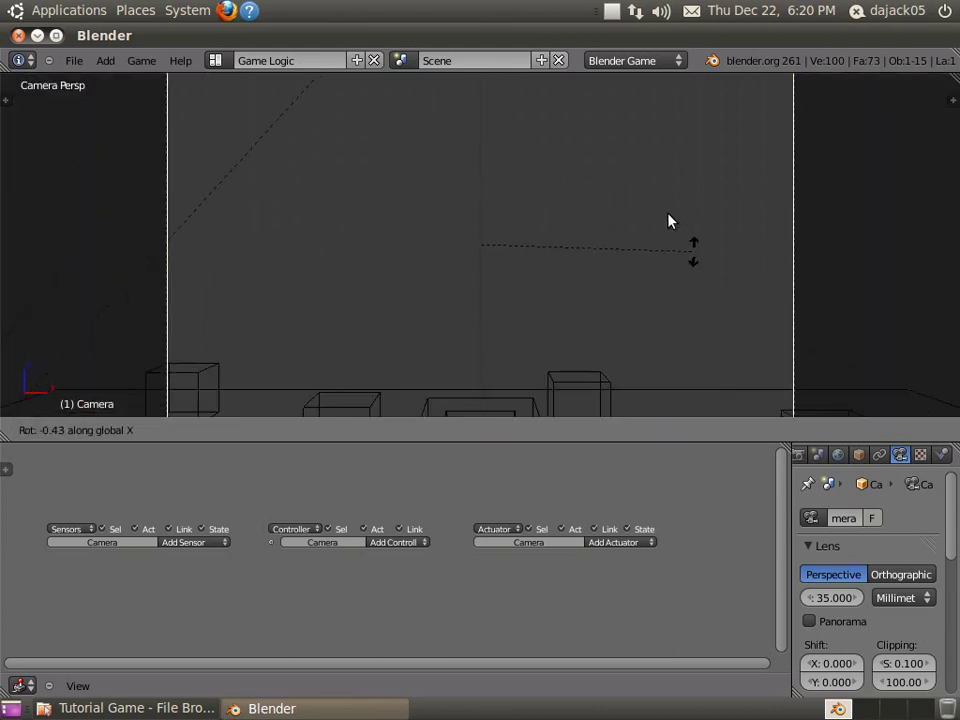
click(659, 214)
key(z)
scroll(662, 214, down, 3)
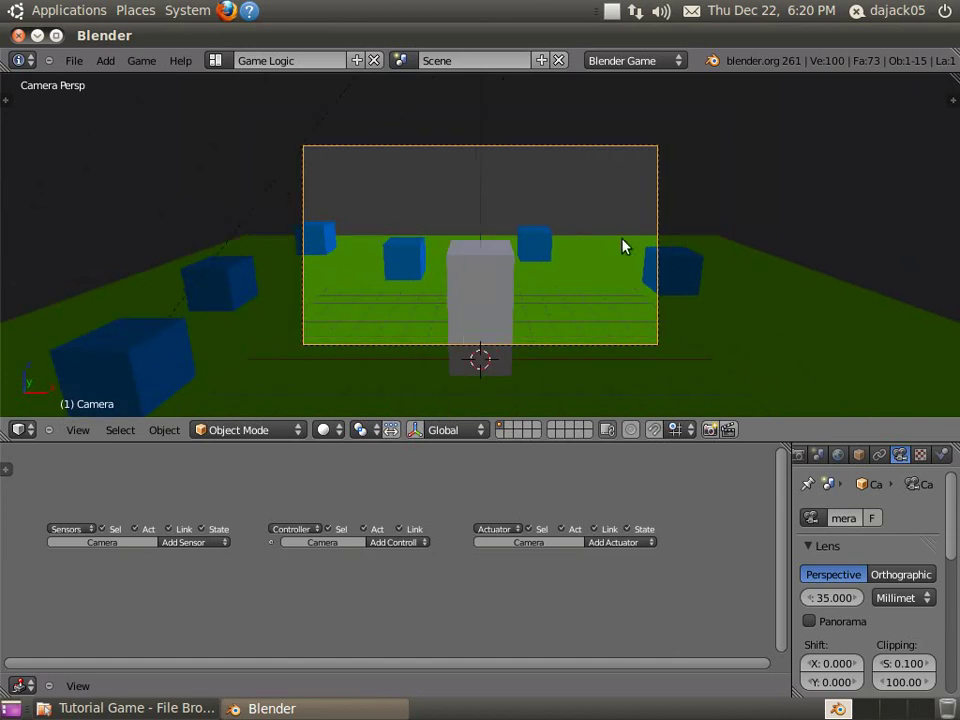
scroll(624, 244, up, 1)
Step: Push the camera along its view axis toward the Player, with the 3D view maximized
key(g)
key(z)
key(z)
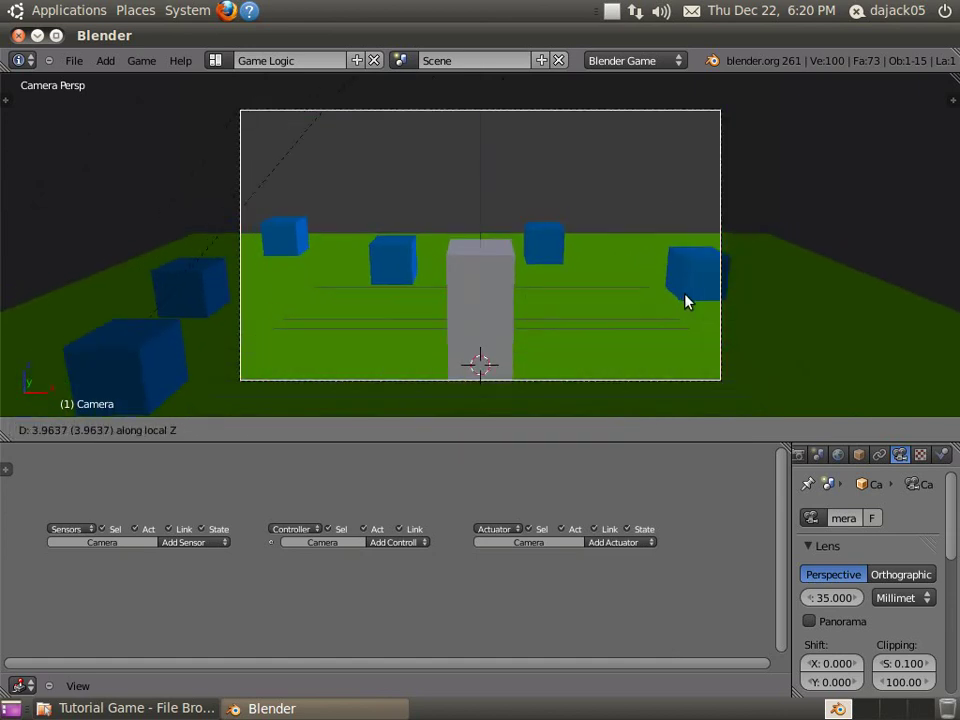
click(657, 333)
scroll(657, 333, up, 1)
scroll(657, 333, down, 1)
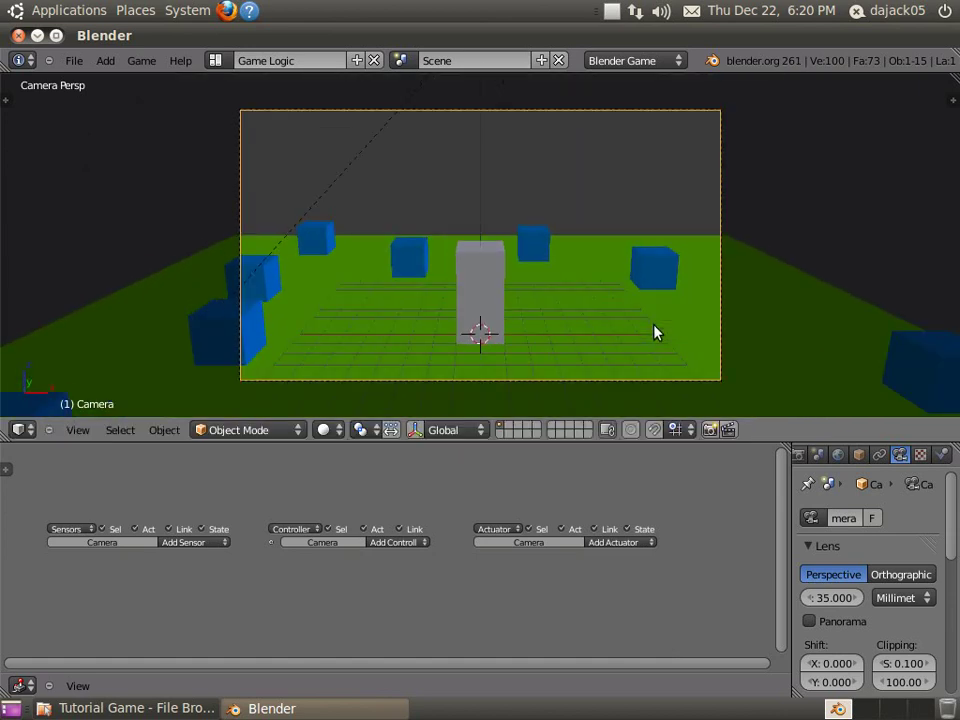
key(ctrl+Up)
scroll(657, 315, up, 2)
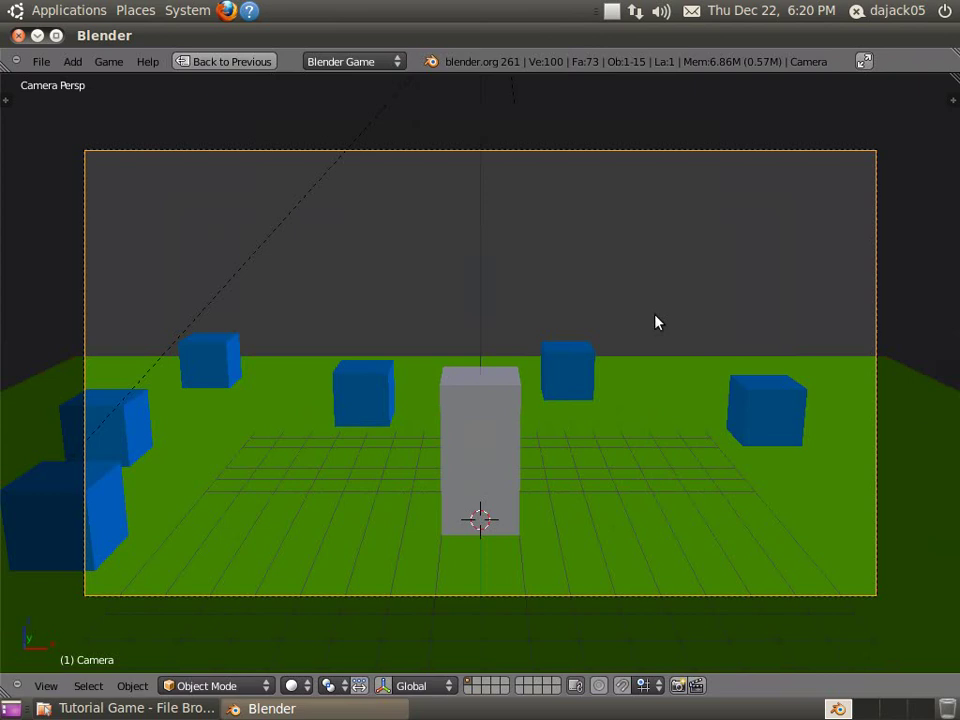
key(g)
key(z)
key(z)
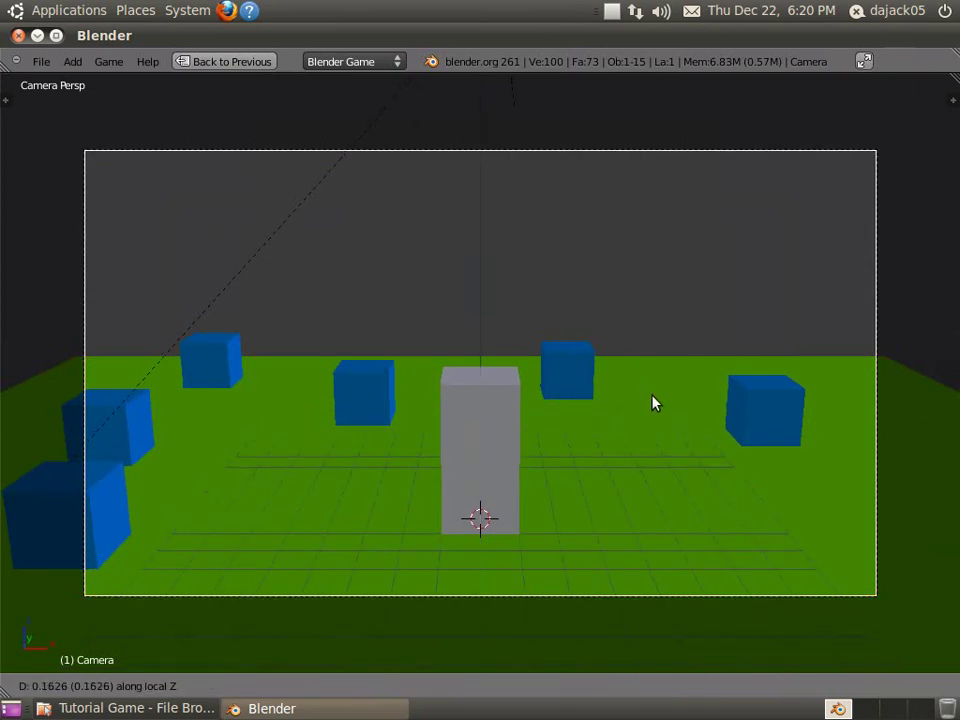
click(706, 560)
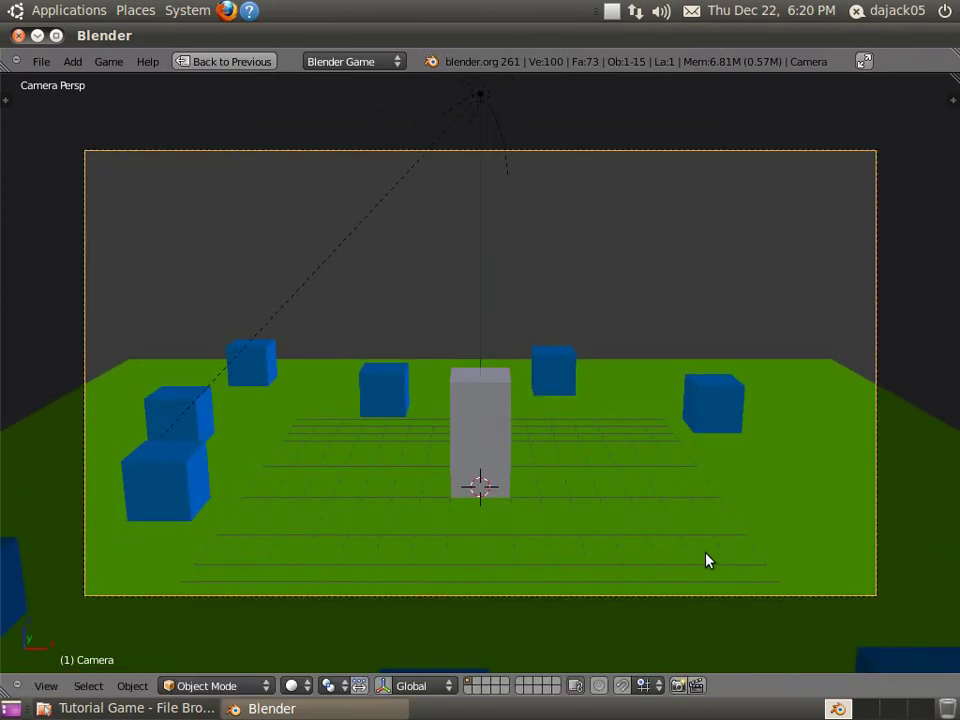
Step: Run the game twice to preview the camera view, stopping each time
key(p)
key(Escape)
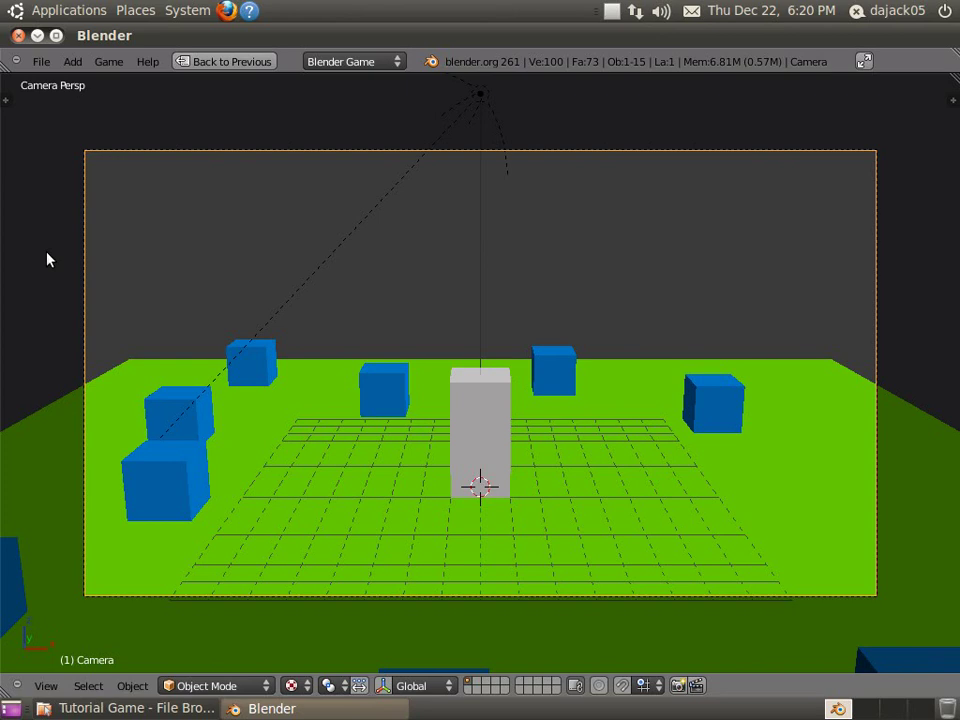
key(p)
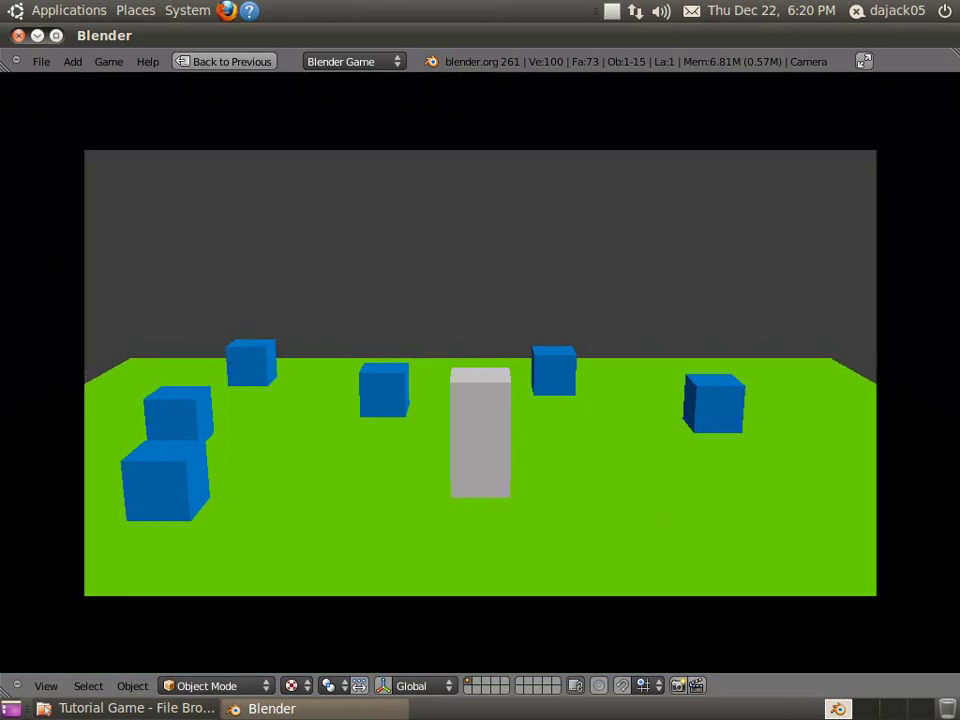
key(Escape)
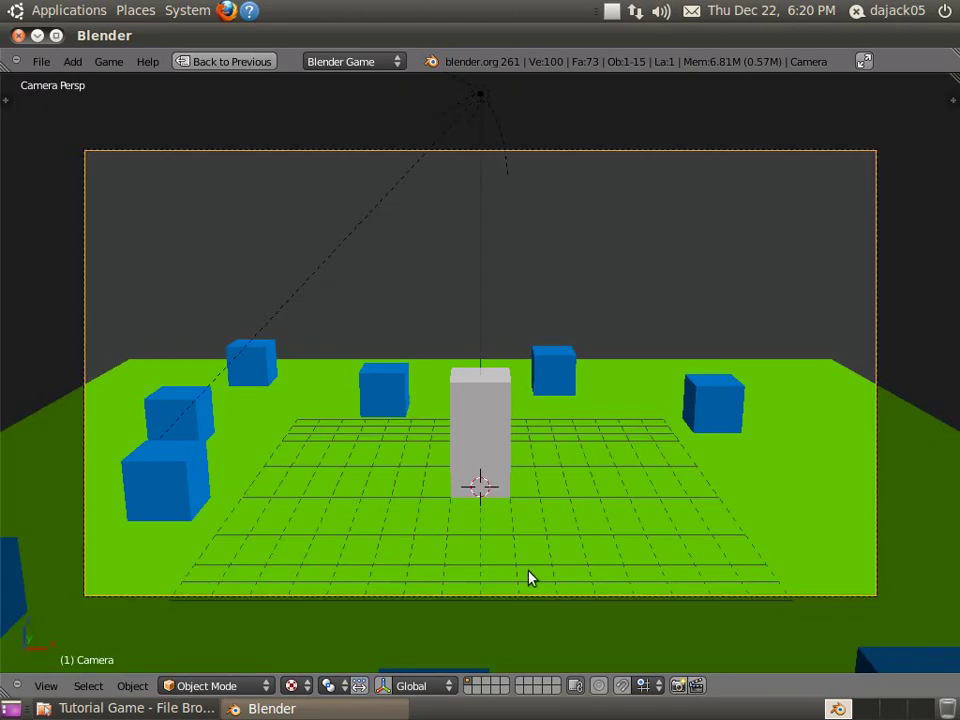
Step: Nudge the camera slightly along its view axis and run the game again
key(g)
key(z)
key(z)
click(553, 646)
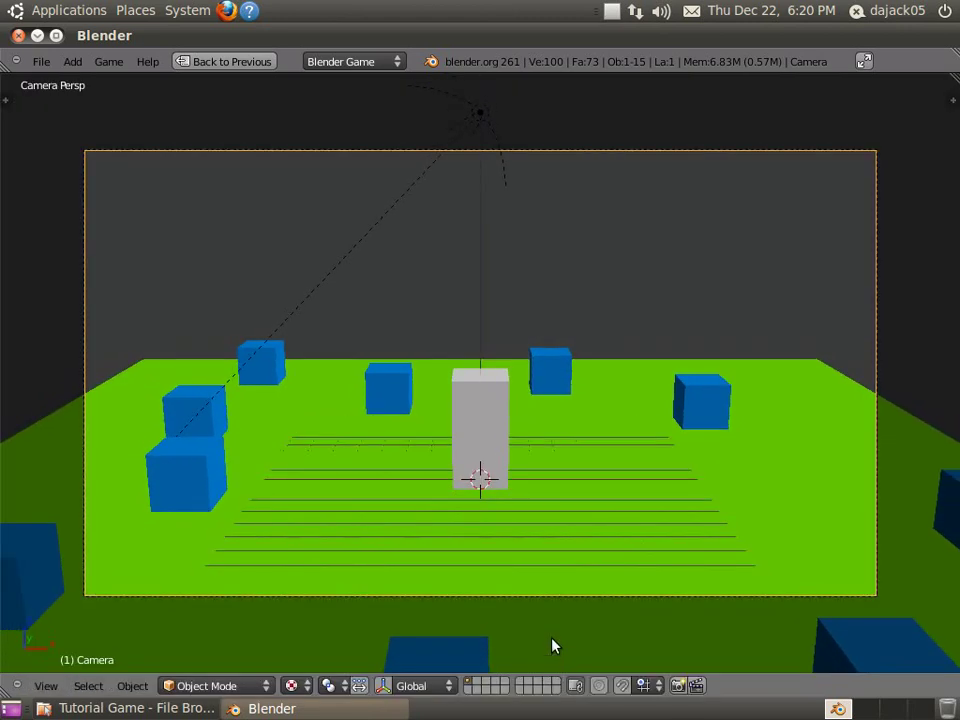
key(p)
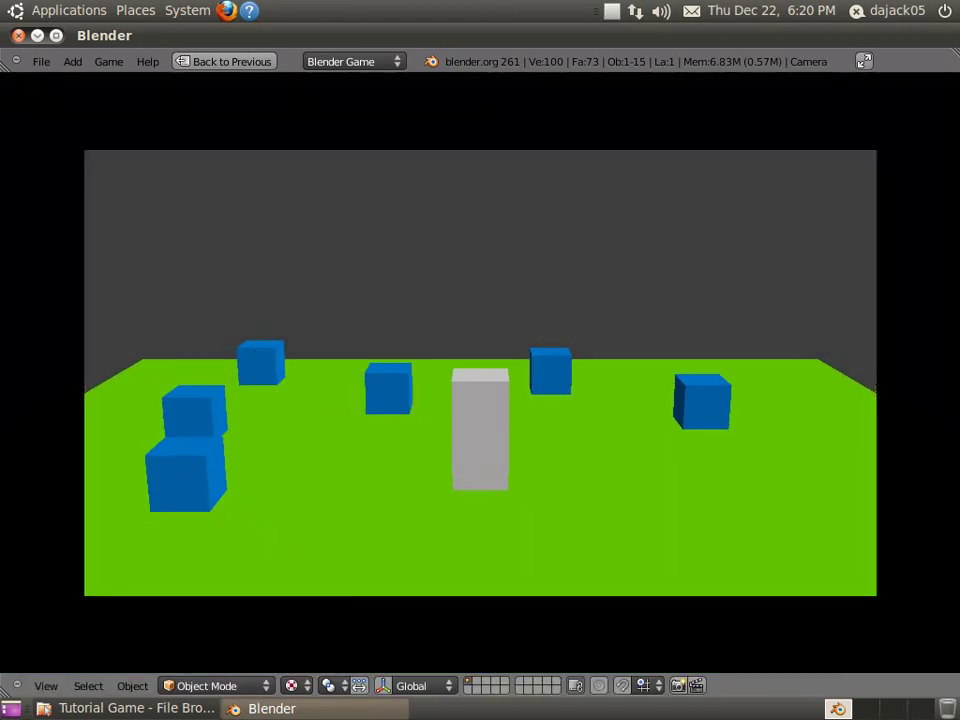